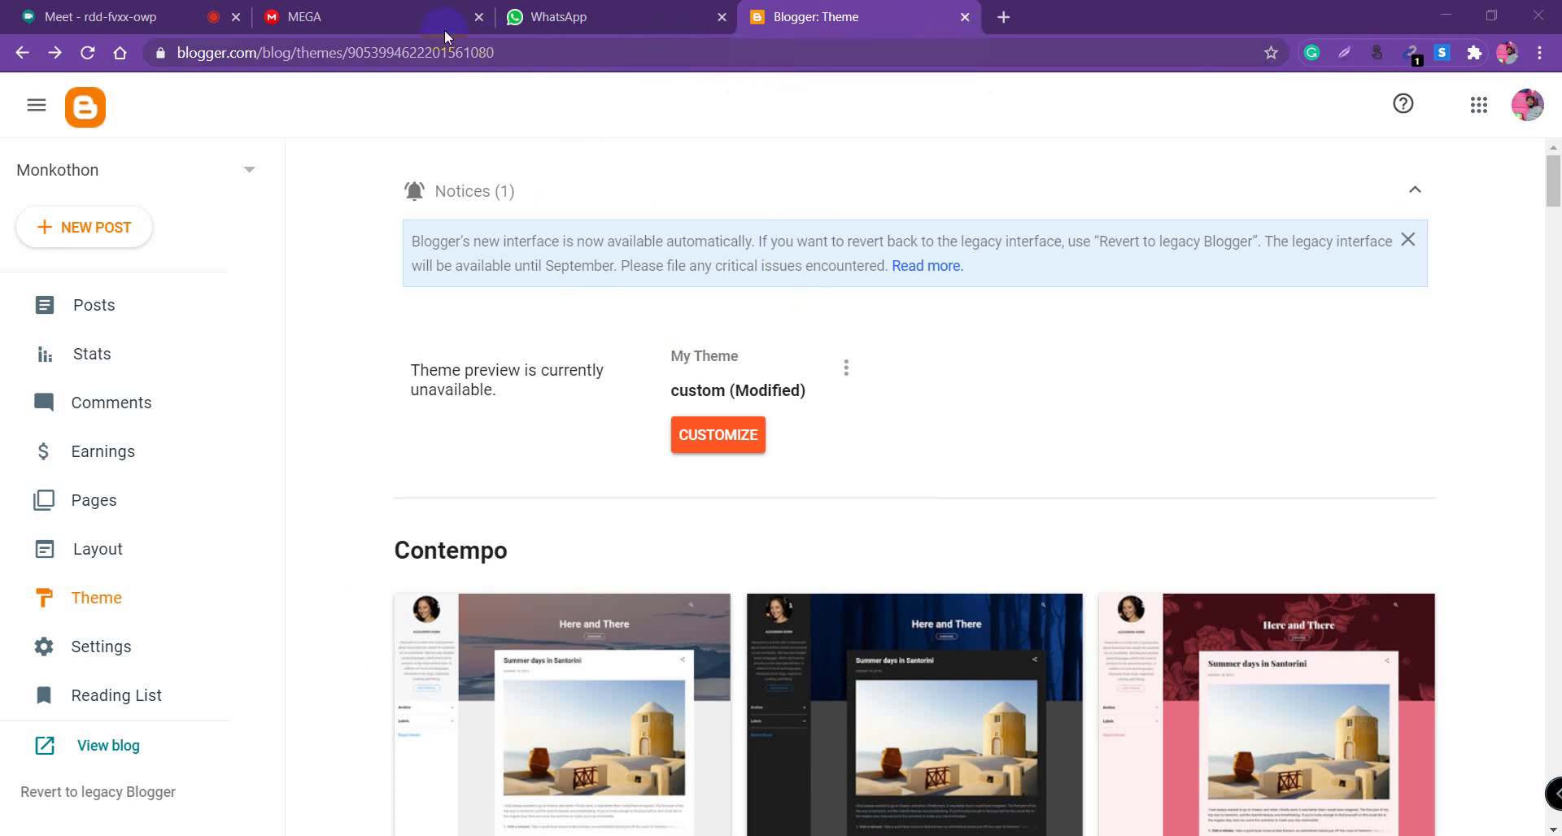
# Check the NeedMag.zip download on the MEGA page
pyautogui.click(339, 19)
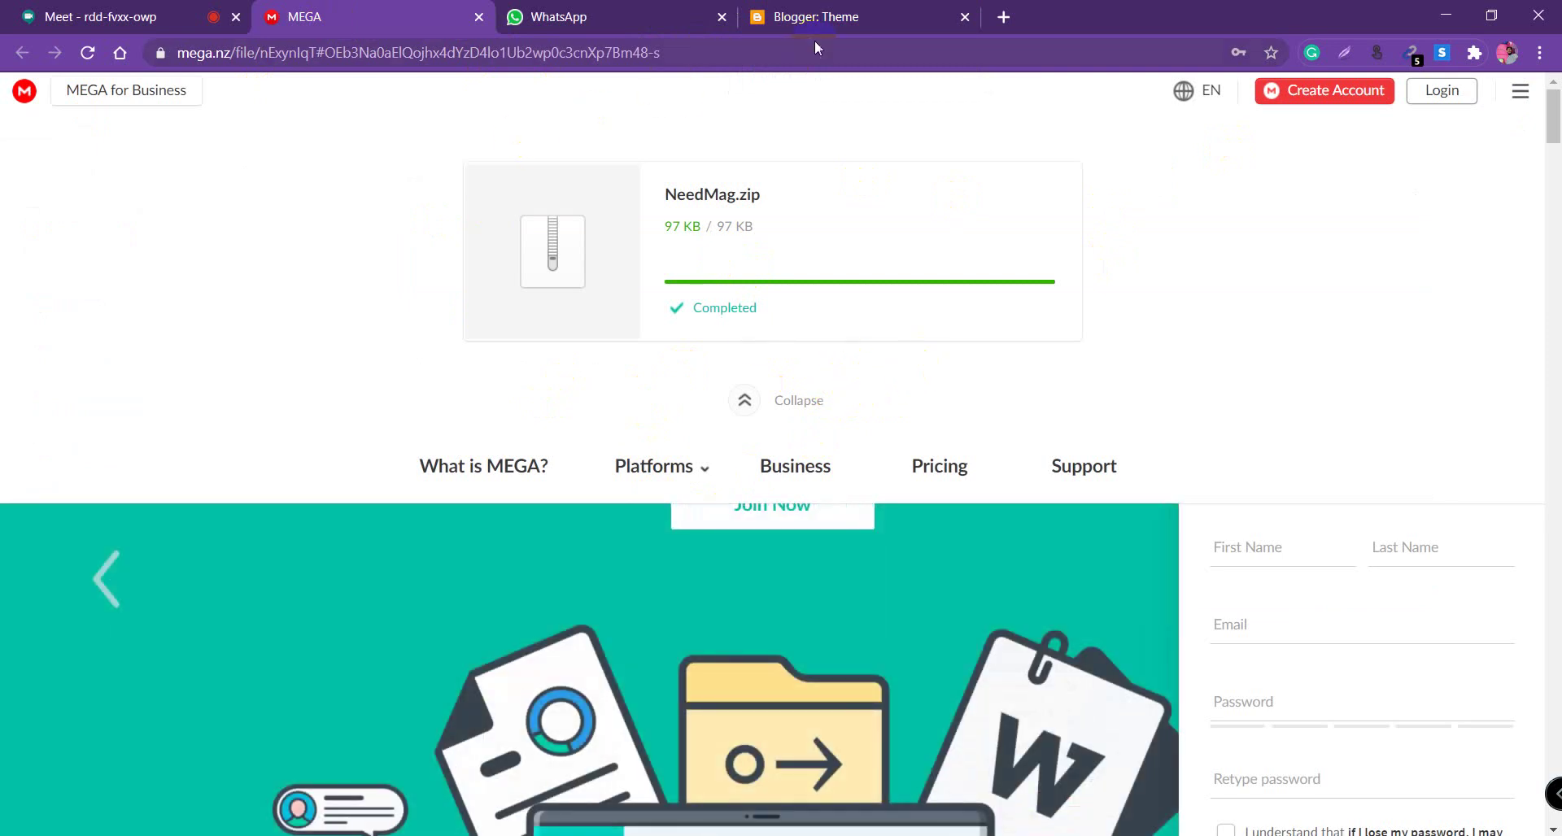
pyautogui.click(823, 18)
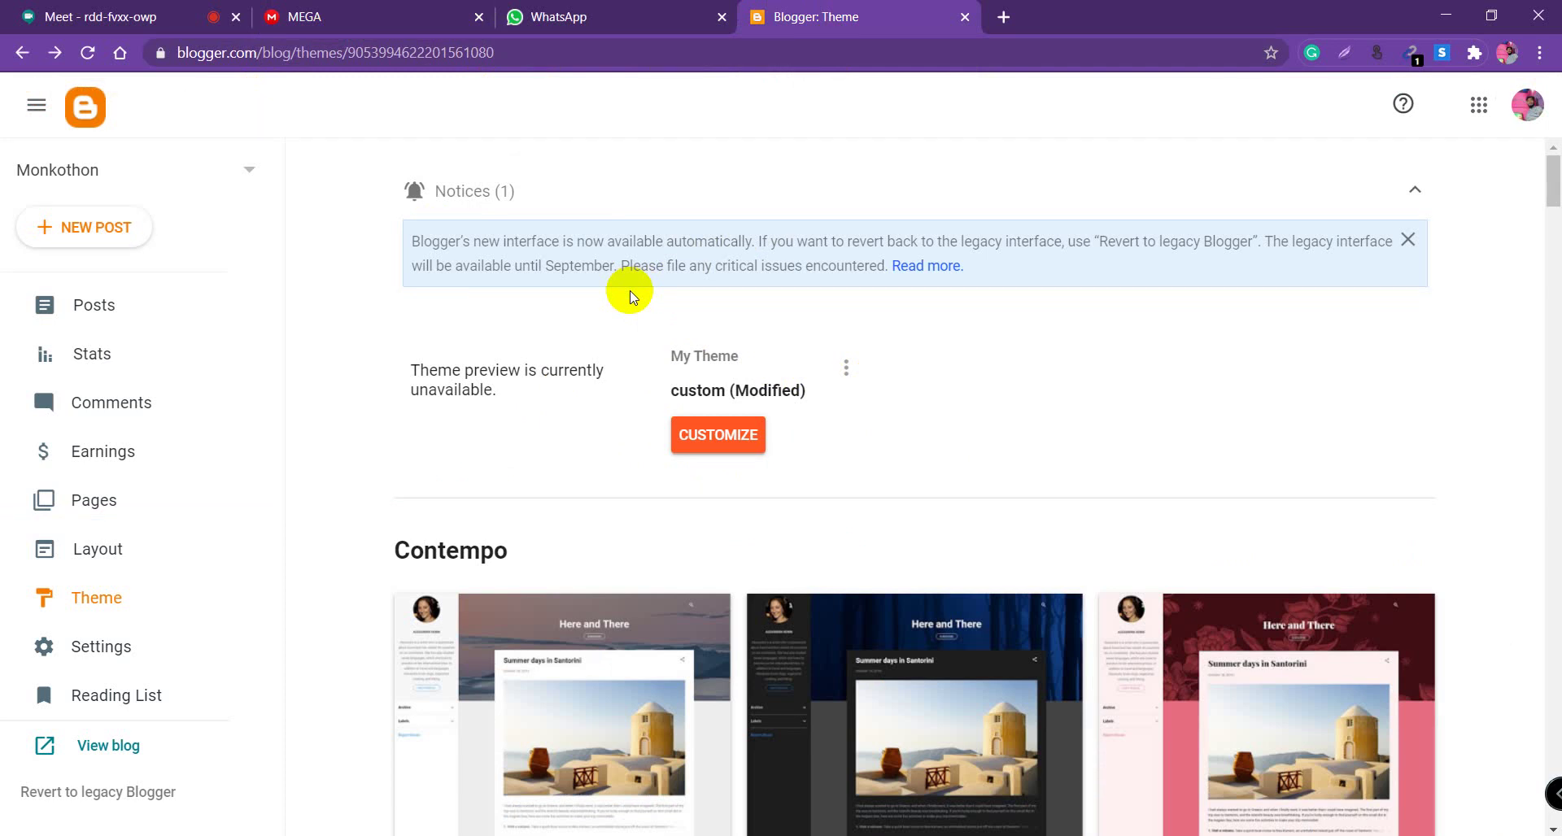
pyautogui.click(331, 18)
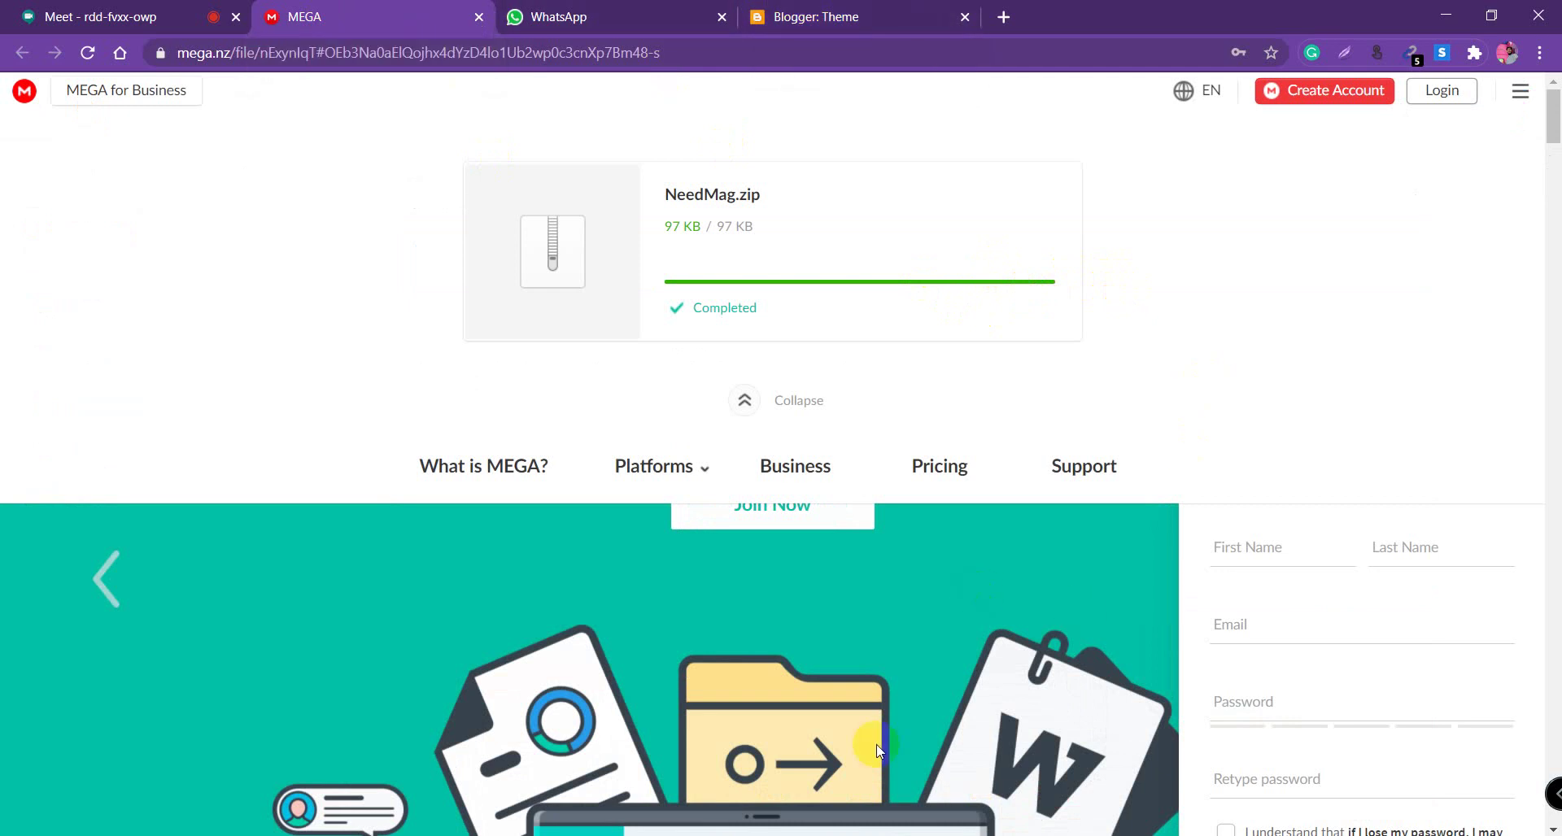
# Look at the NeedMag archive in the Downloads folder, then clear the open File Explorer windows from the desktop
pyautogui.moveTo(574, 834)
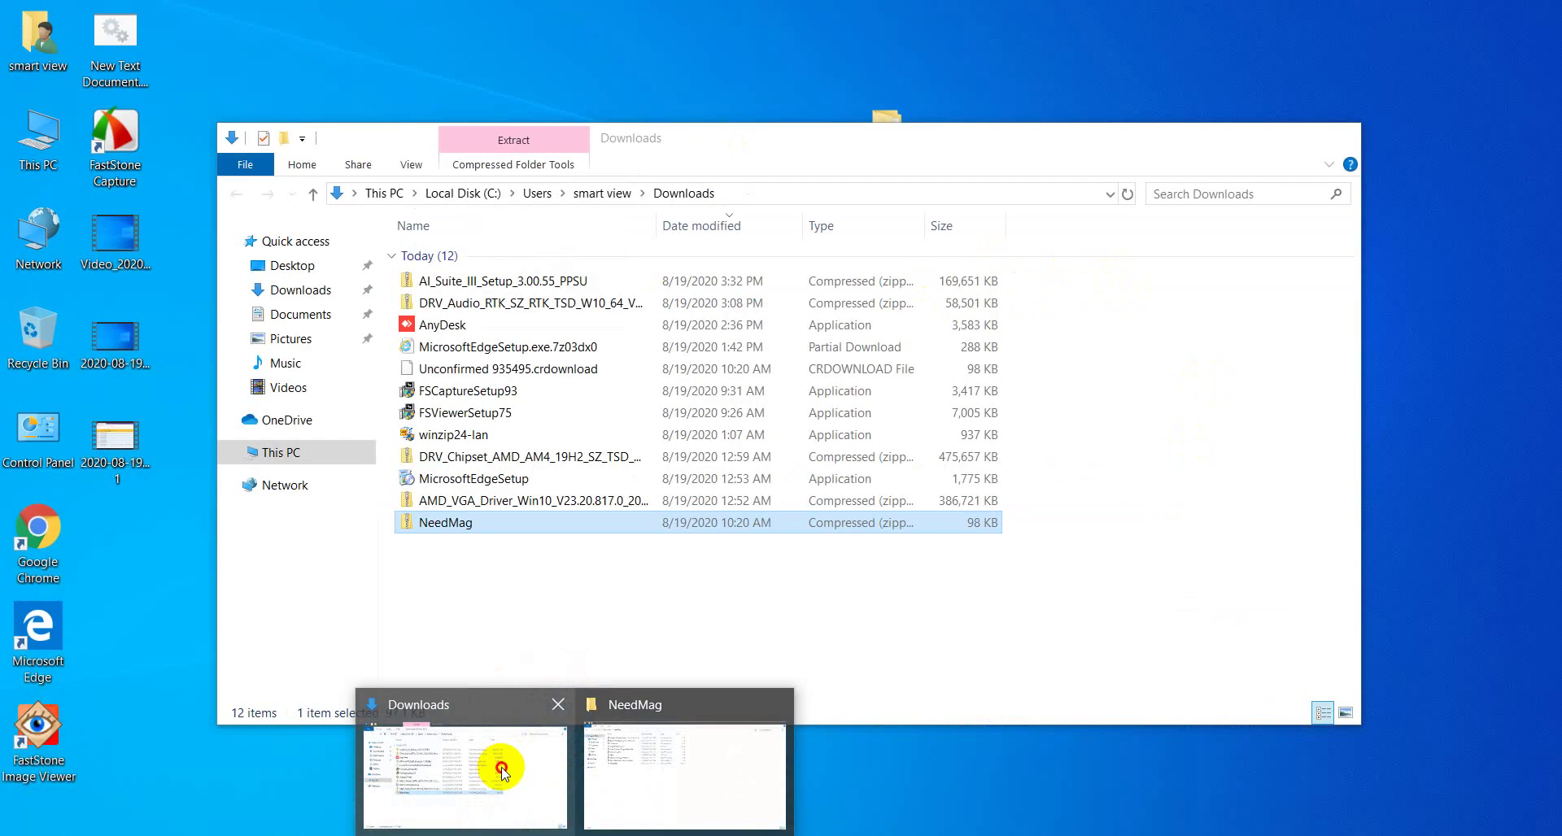
pyautogui.click(502, 771)
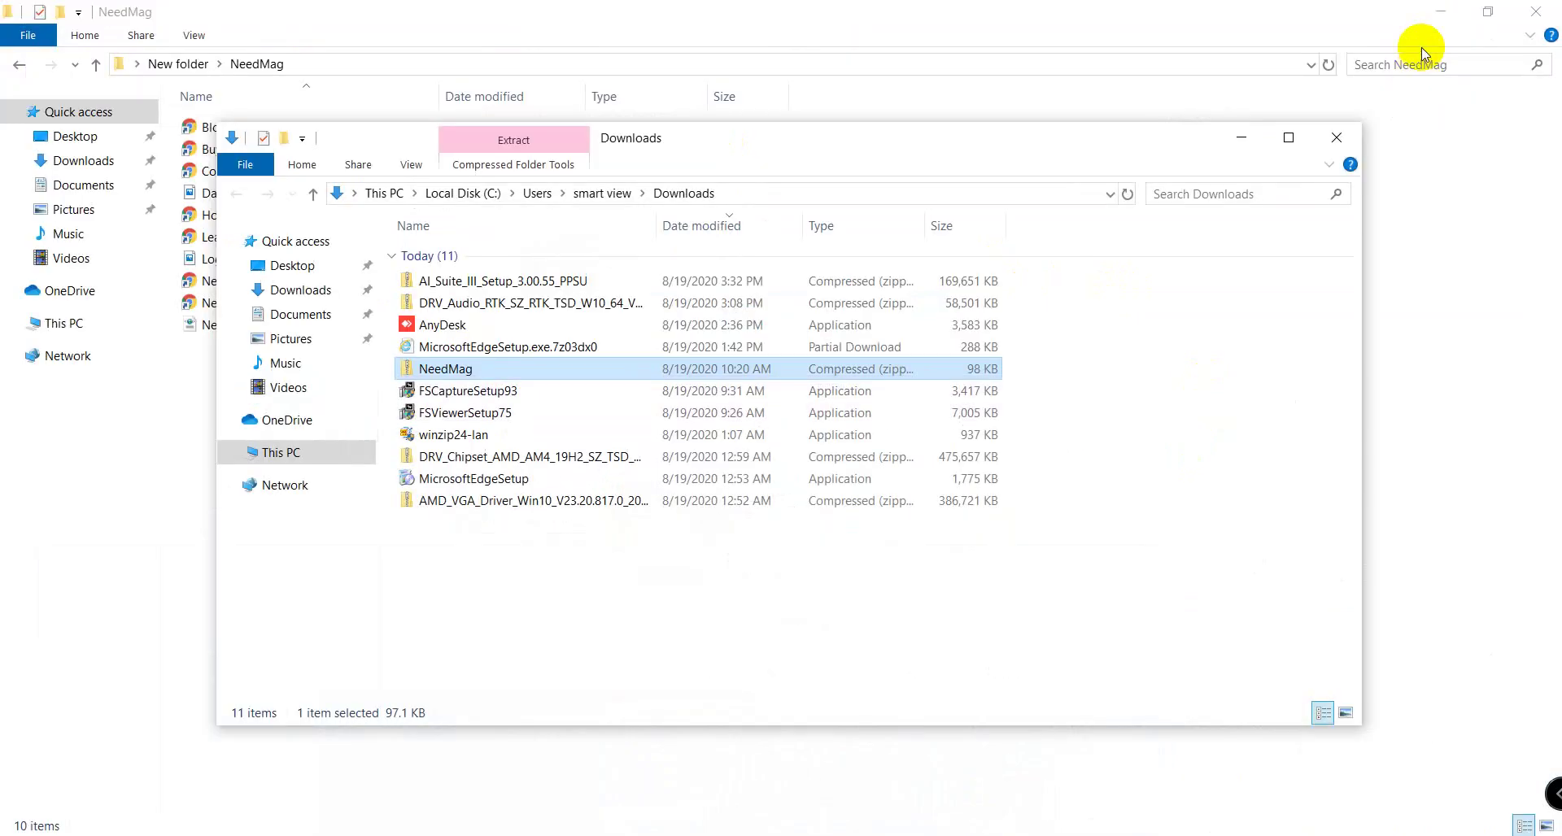
pyautogui.click(1440, 12)
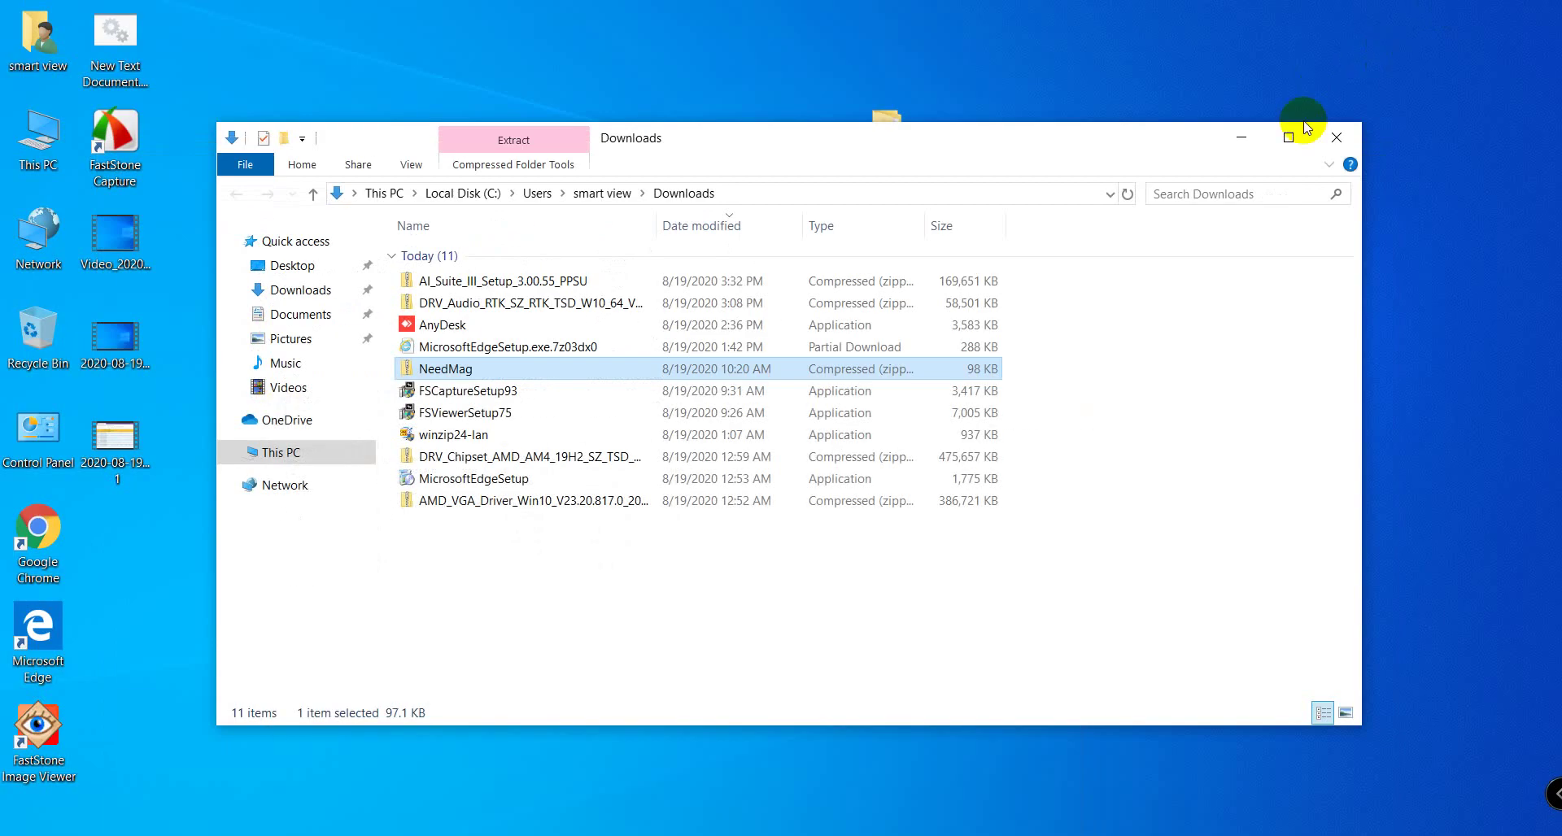
pyautogui.click(1336, 137)
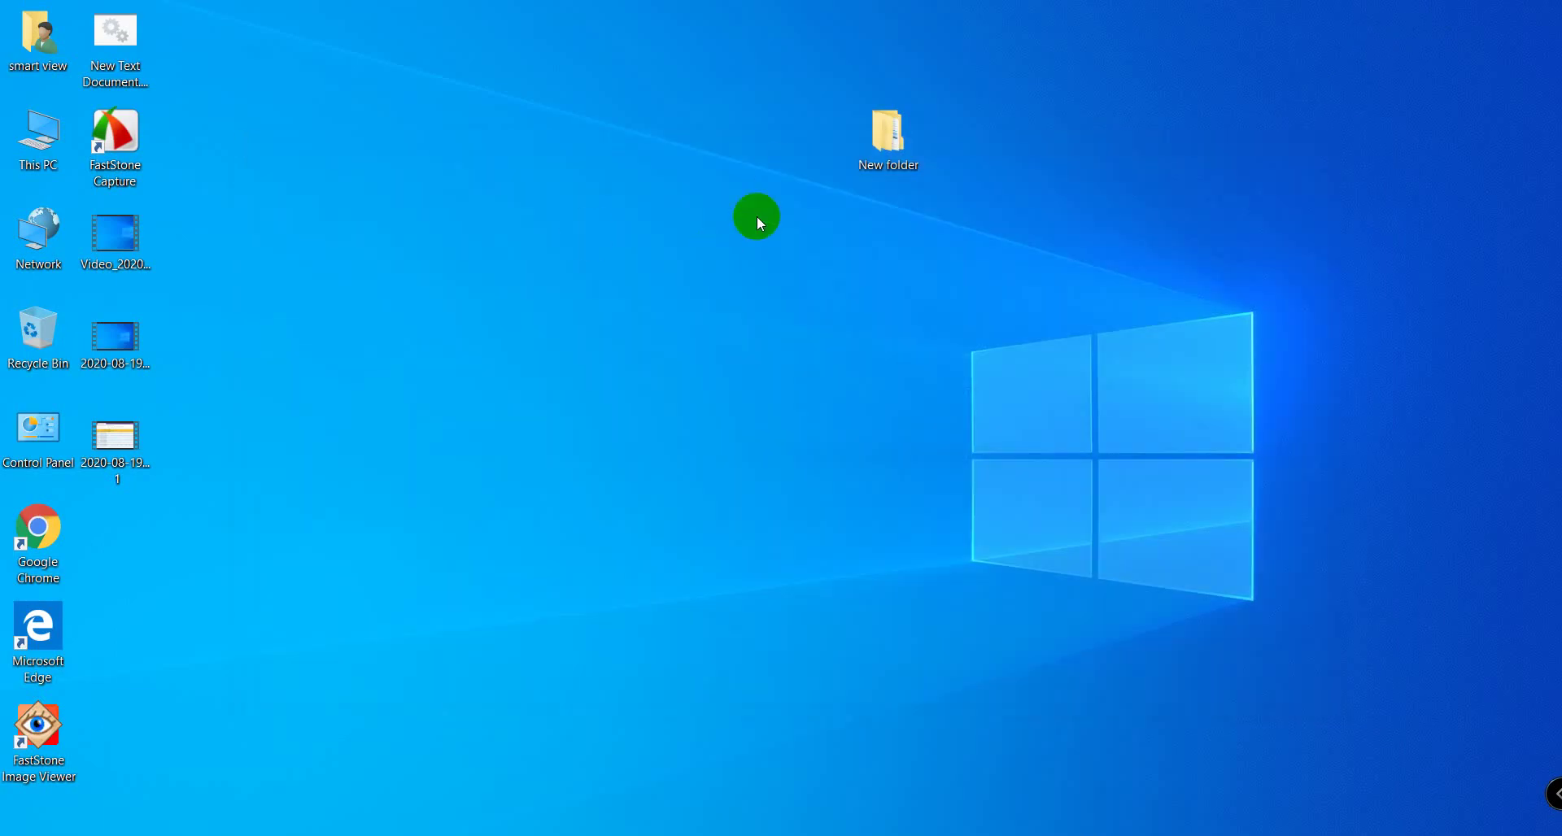
# Open the extracted NeedMag folder inside New folder on the desktop to examine the template files
pyautogui.doubleClick(897, 145)
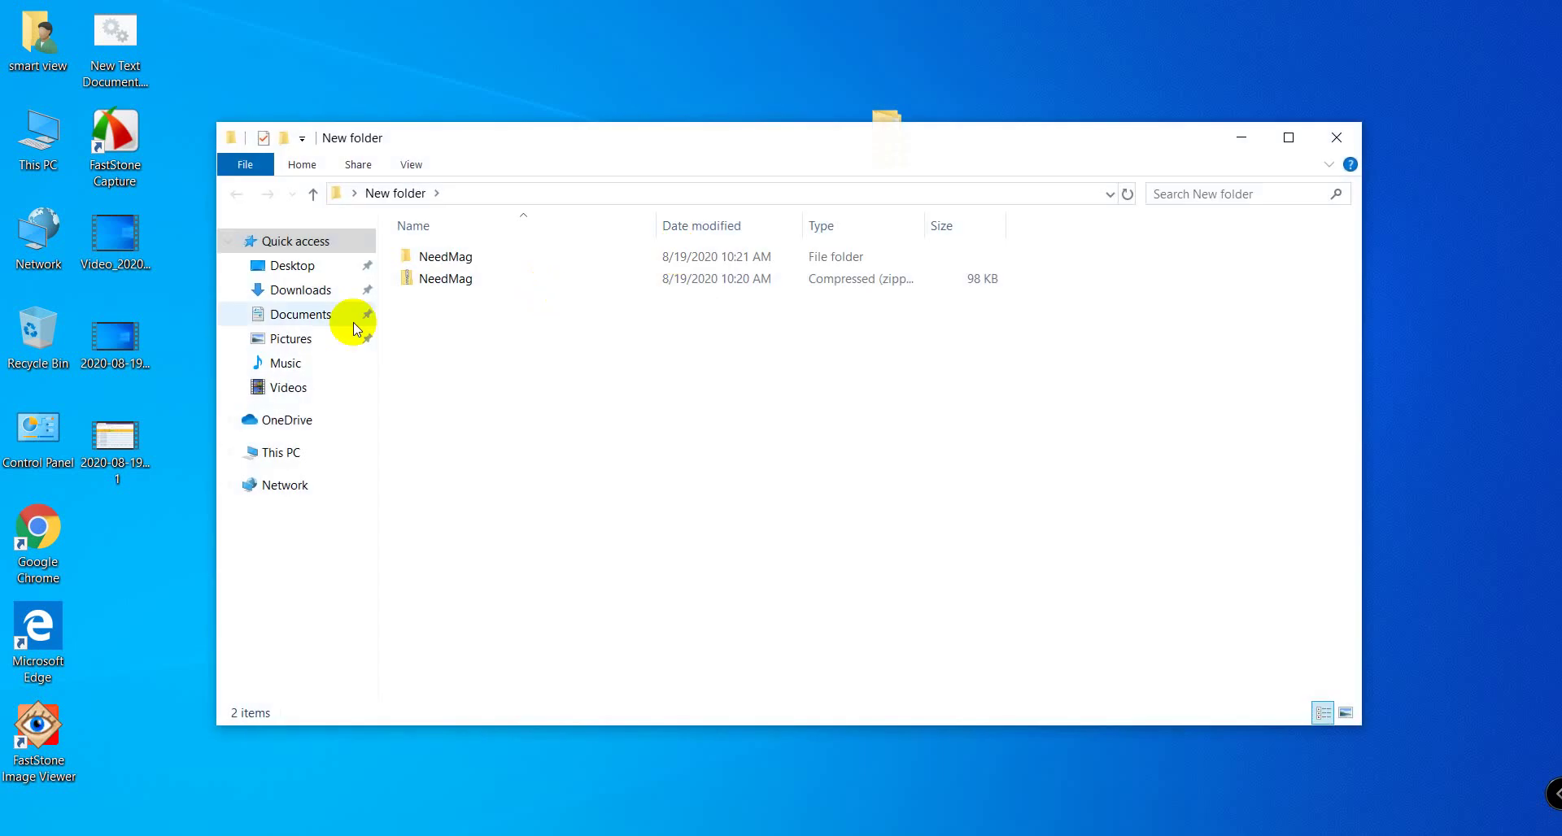
pyautogui.click(465, 282)
pyautogui.rightClick(469, 286)
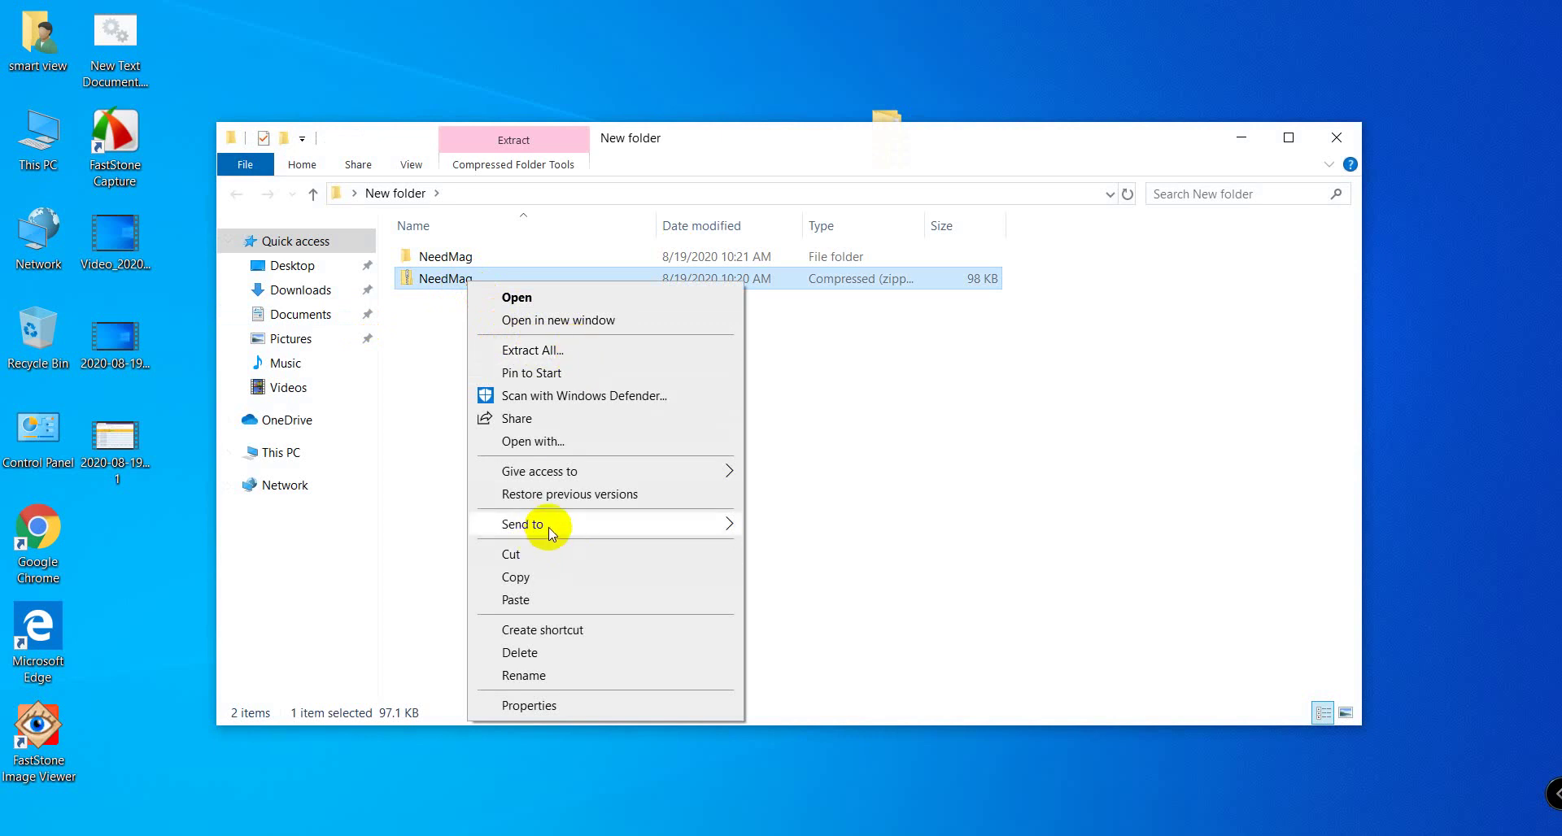
pyautogui.click(830, 407)
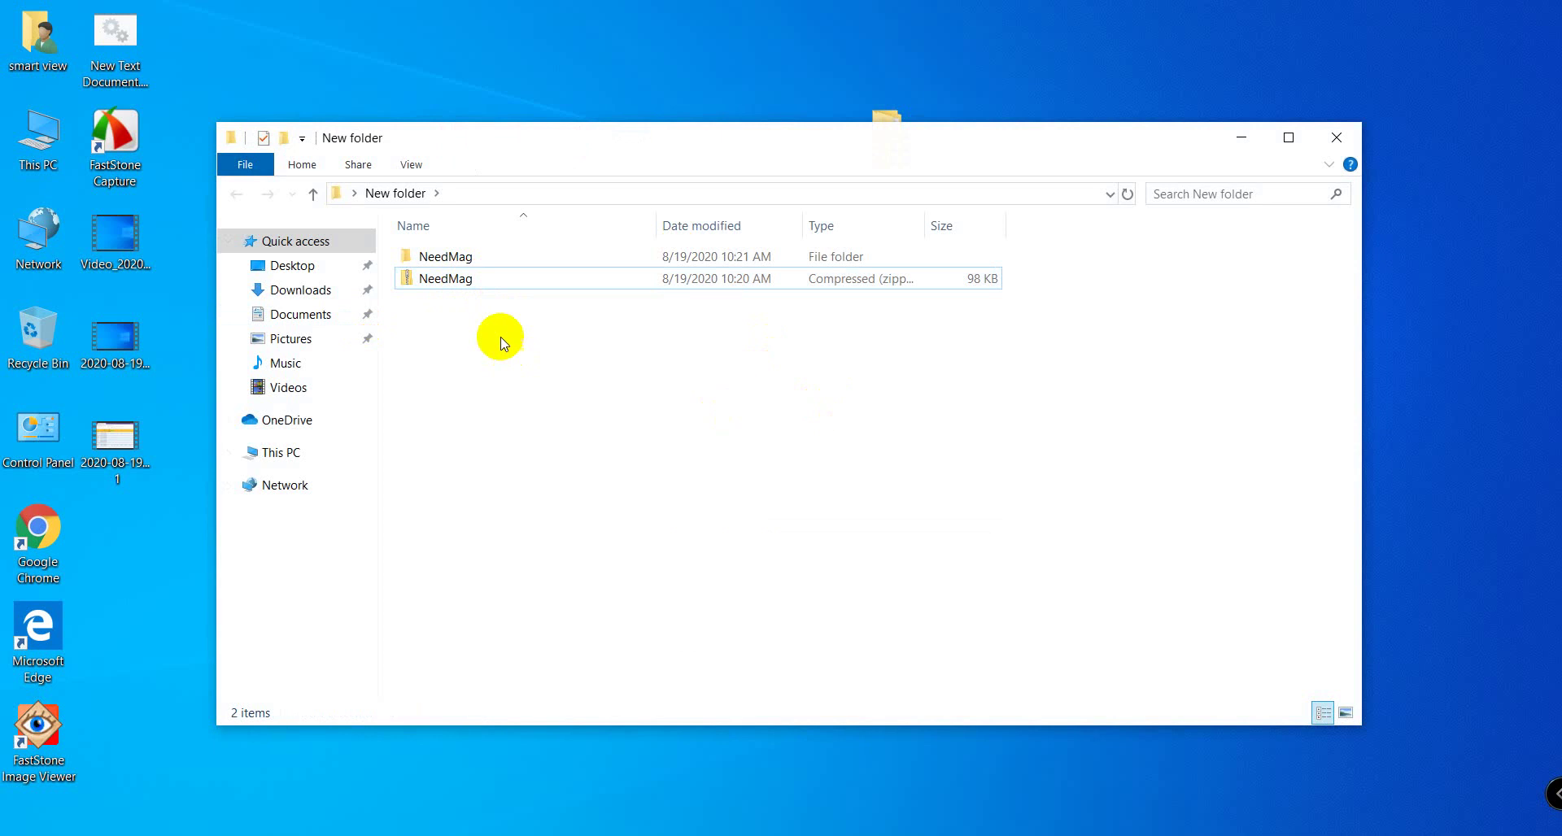
pyautogui.doubleClick(477, 257)
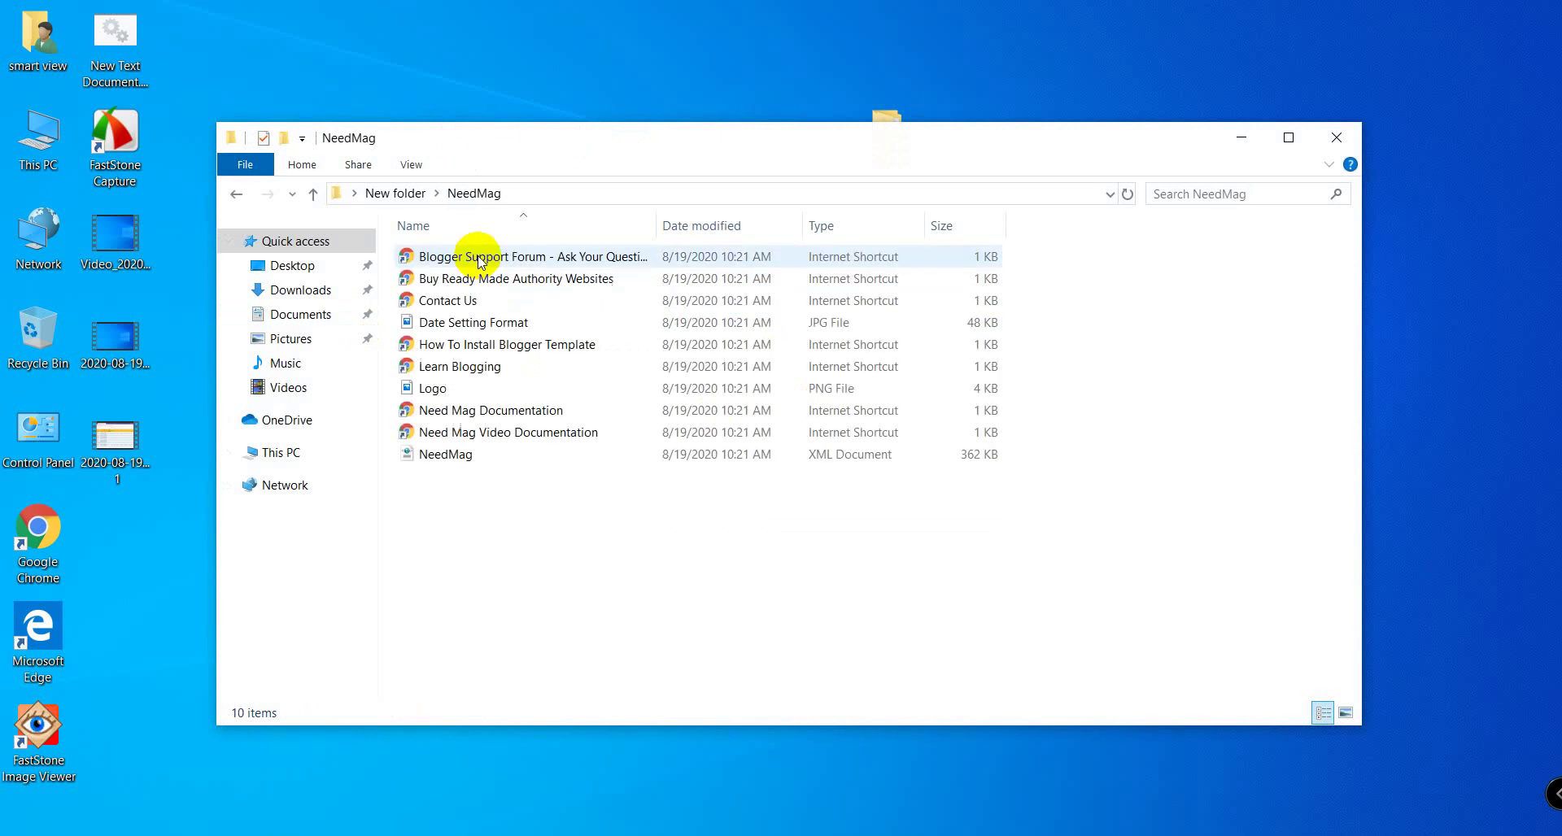
# Switch to the Blogger theme page in Chrome and start restoring the theme from a file upload
pyautogui.click(693, 743)
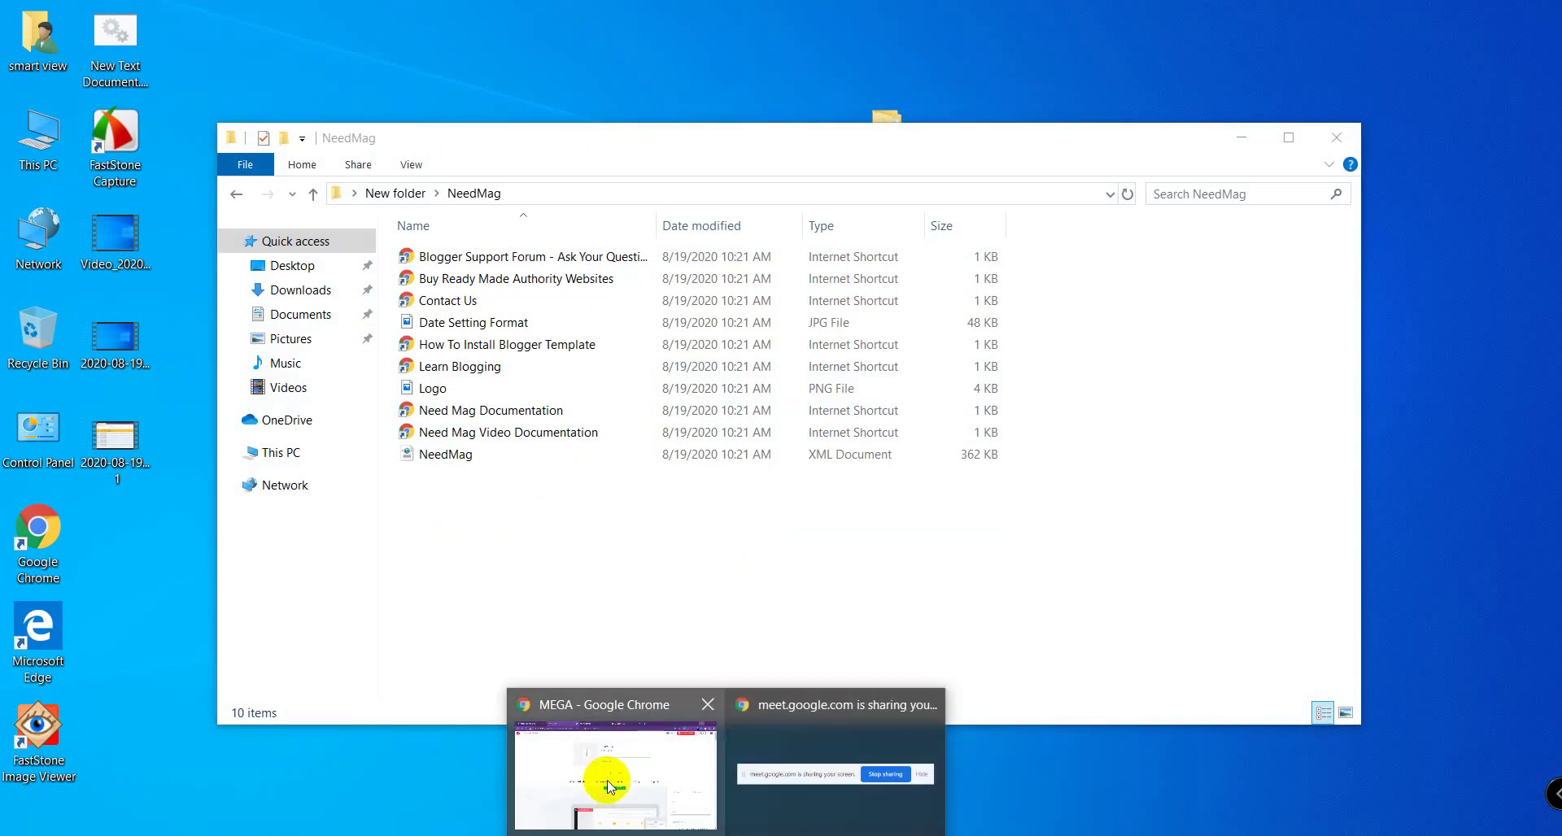
pyautogui.click(606, 781)
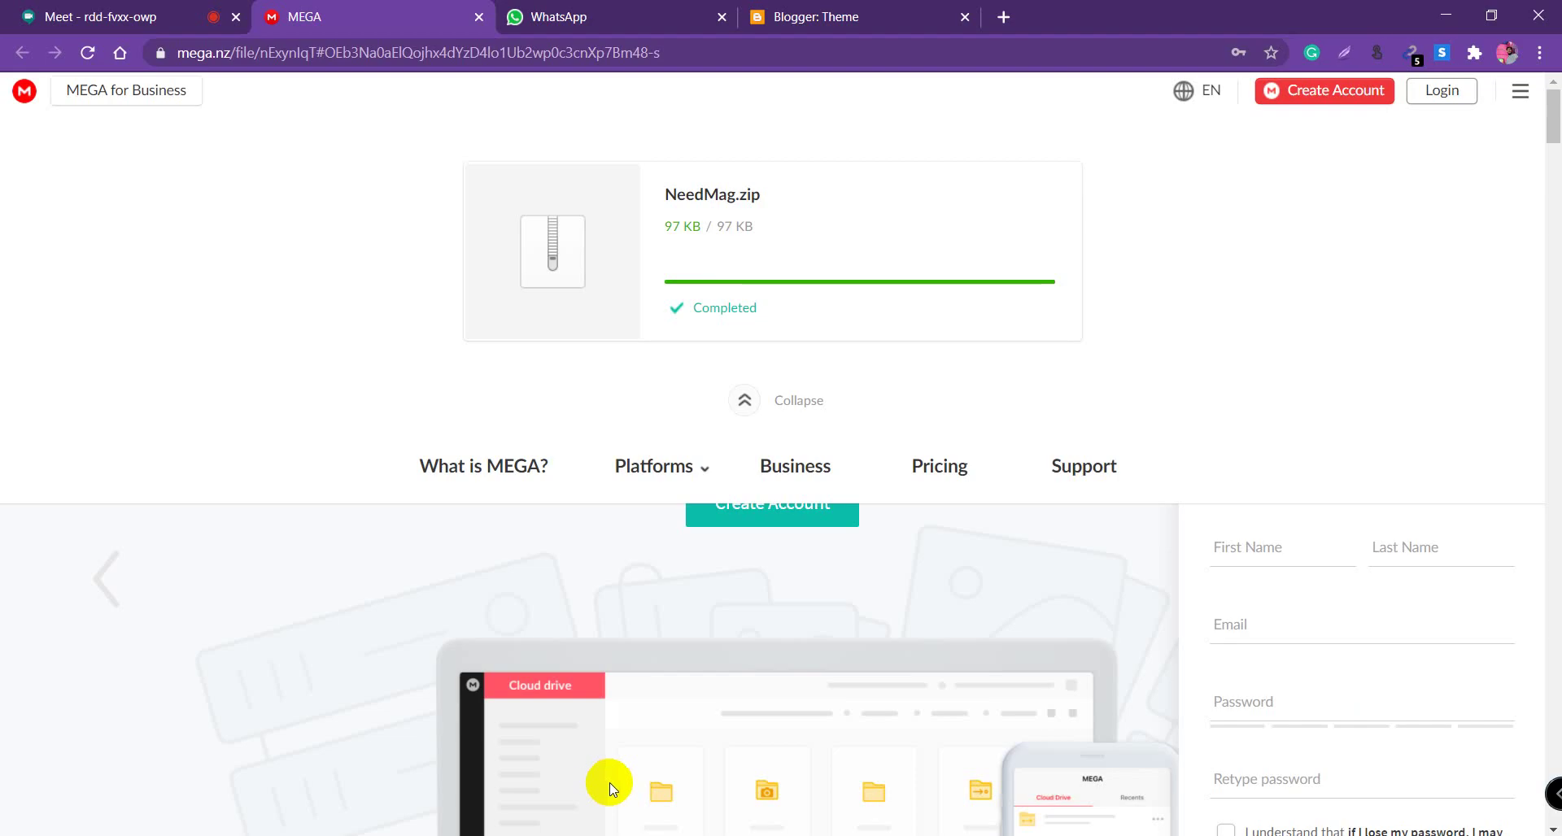
pyautogui.click(764, 37)
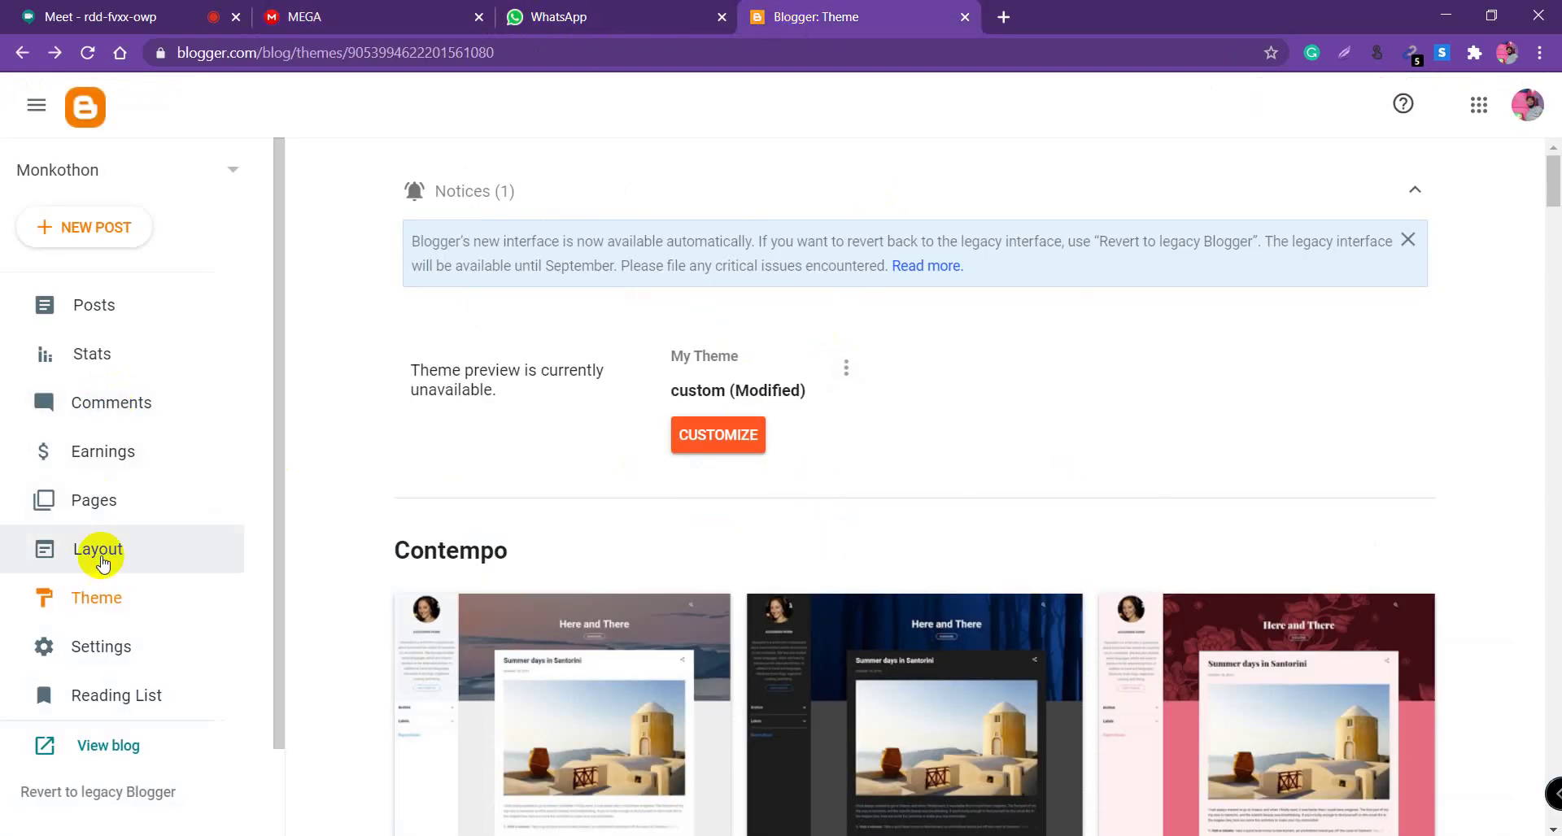
pyautogui.scroll(-2, 122, 598)
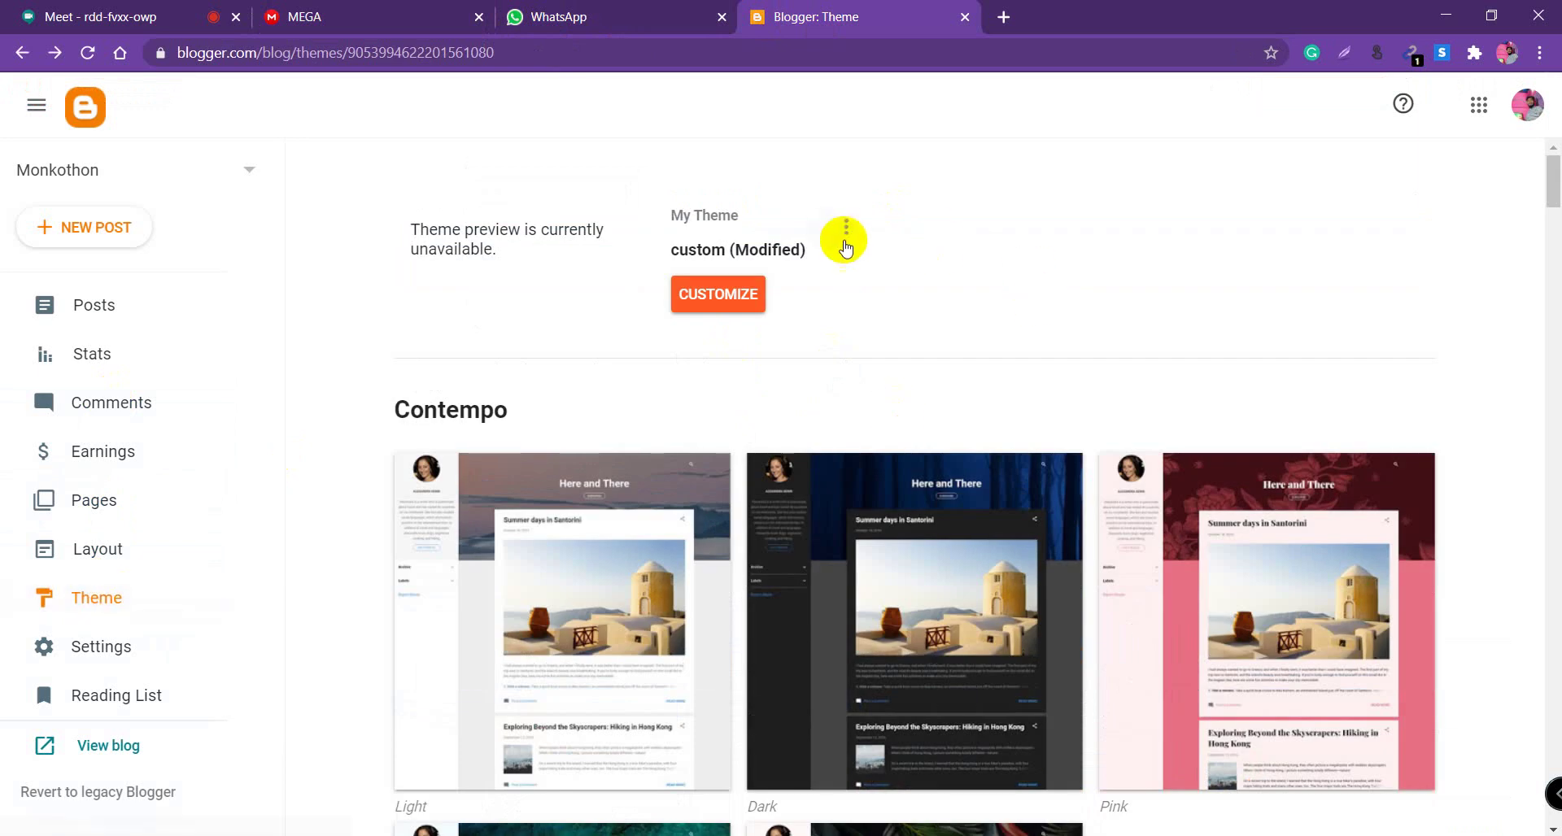
pyautogui.scroll(2, 846, 236)
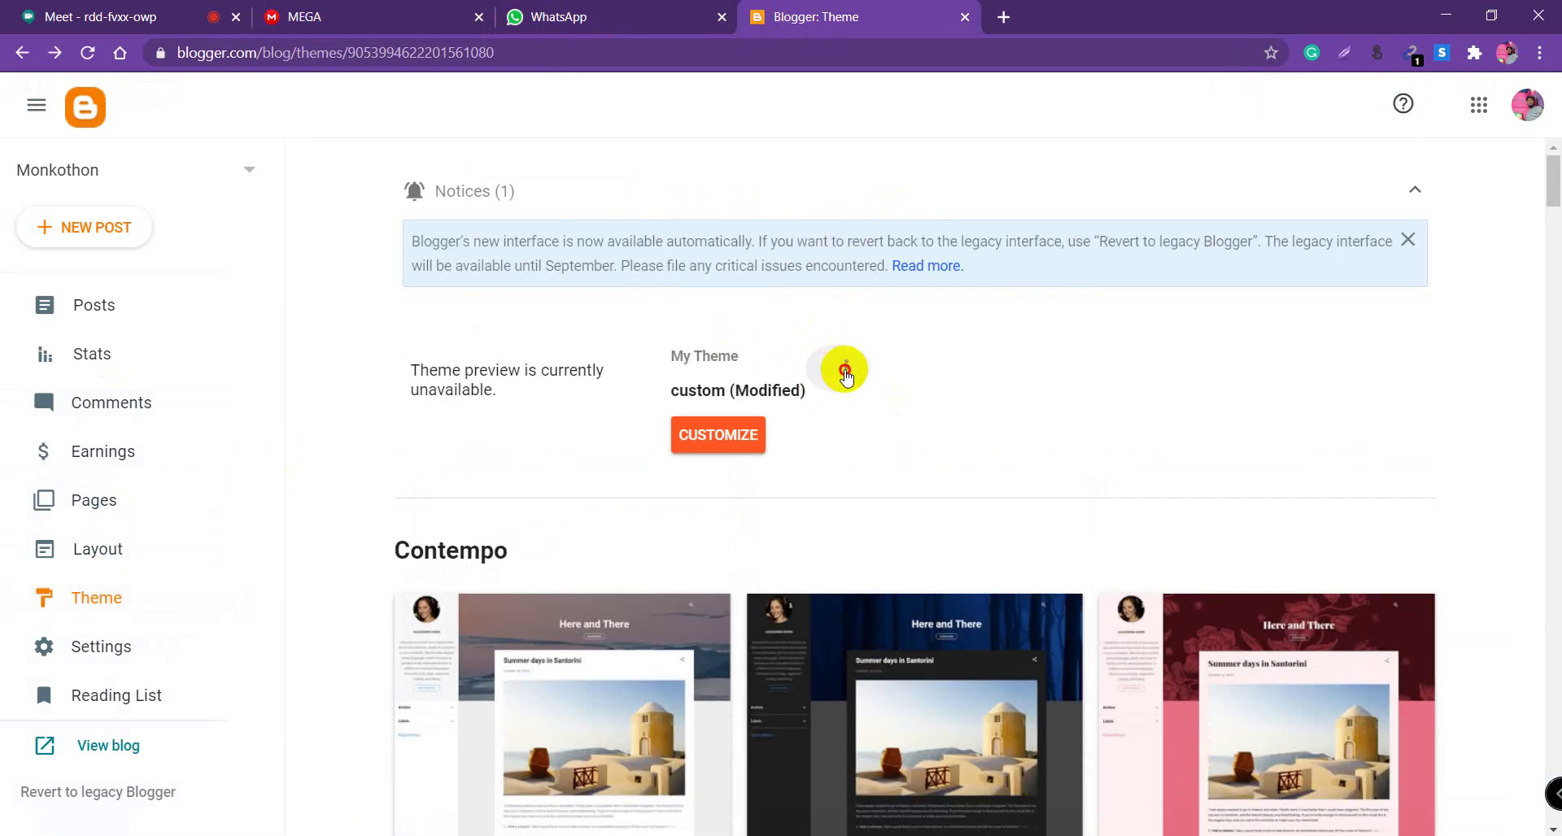
pyautogui.click(846, 373)
pyautogui.click(1007, 377)
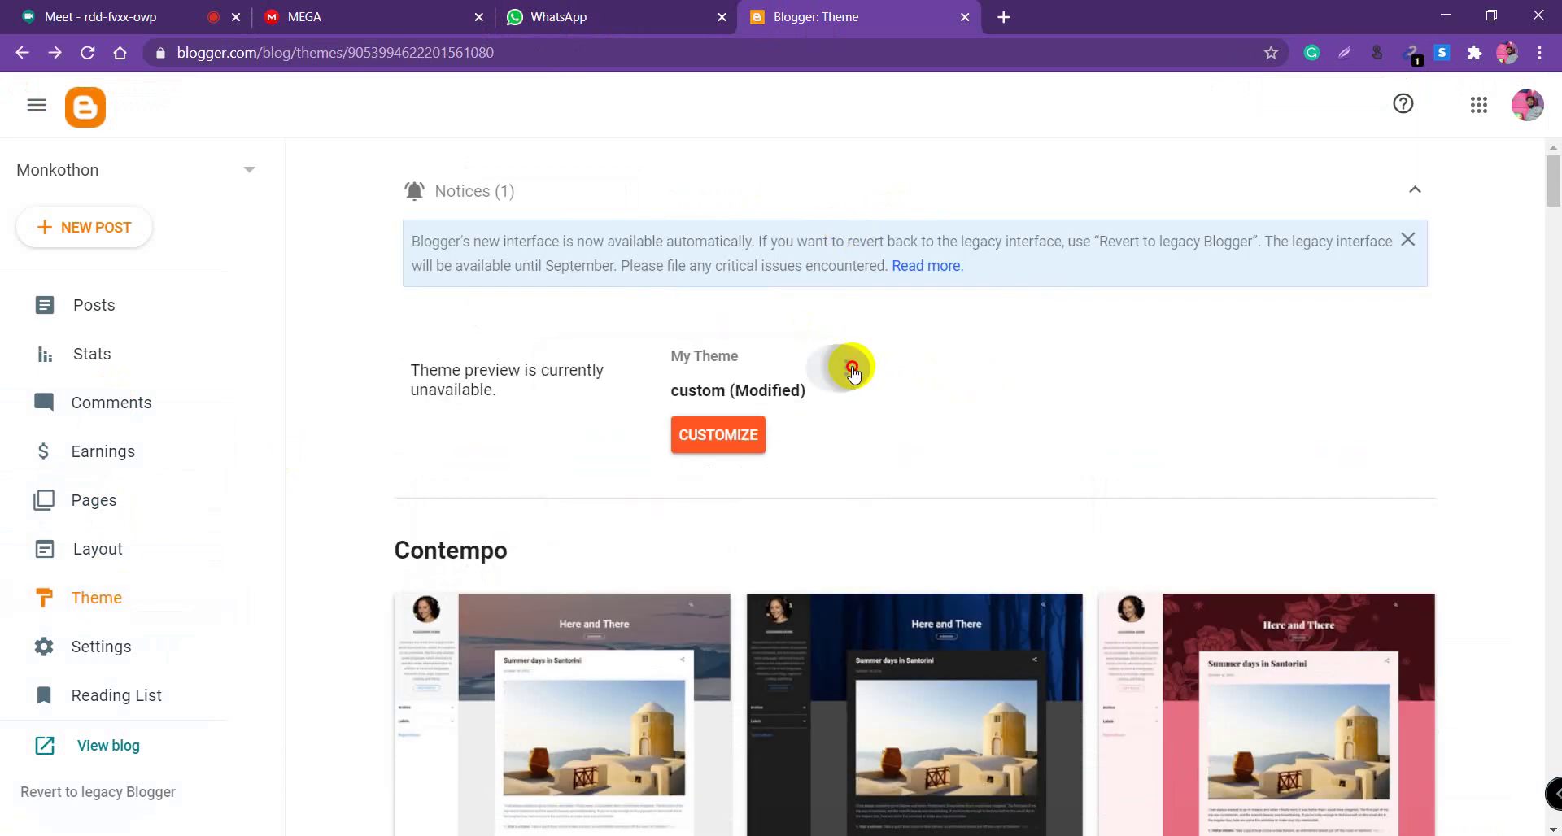
pyautogui.click(852, 372)
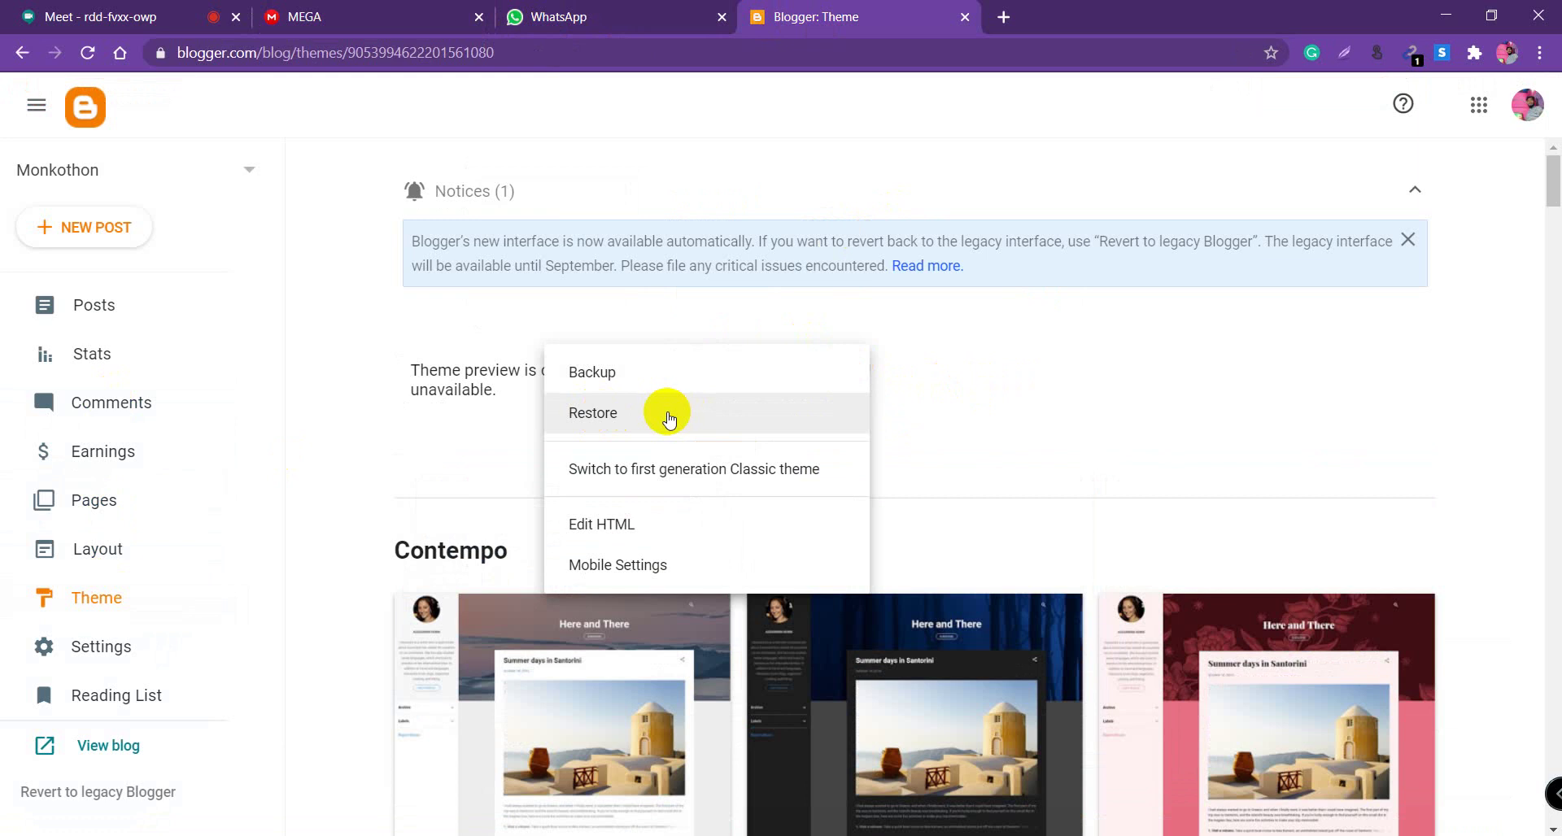
pyautogui.click(667, 417)
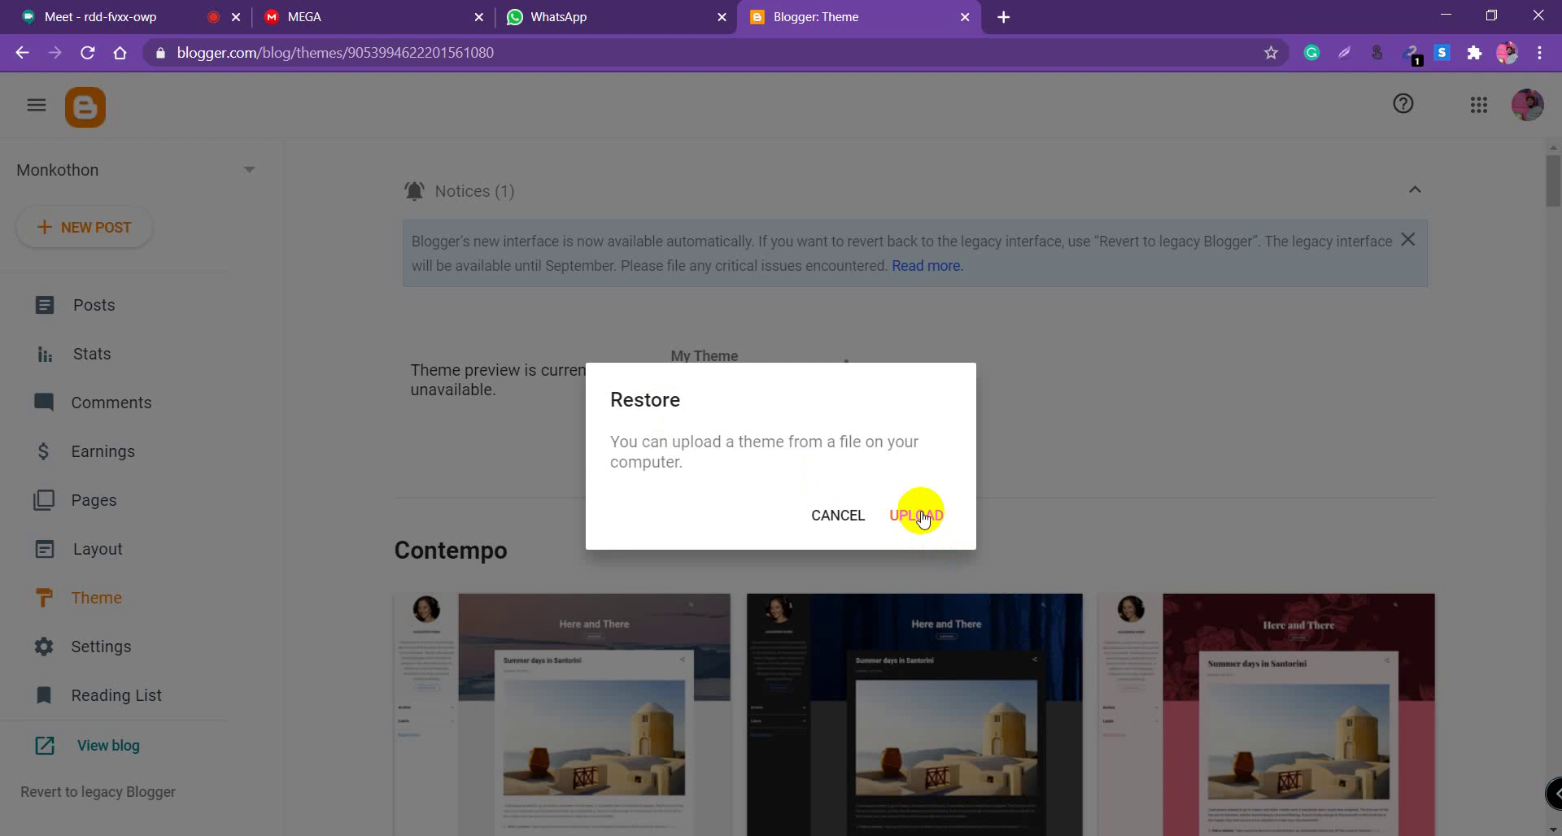
pyautogui.click(916, 516)
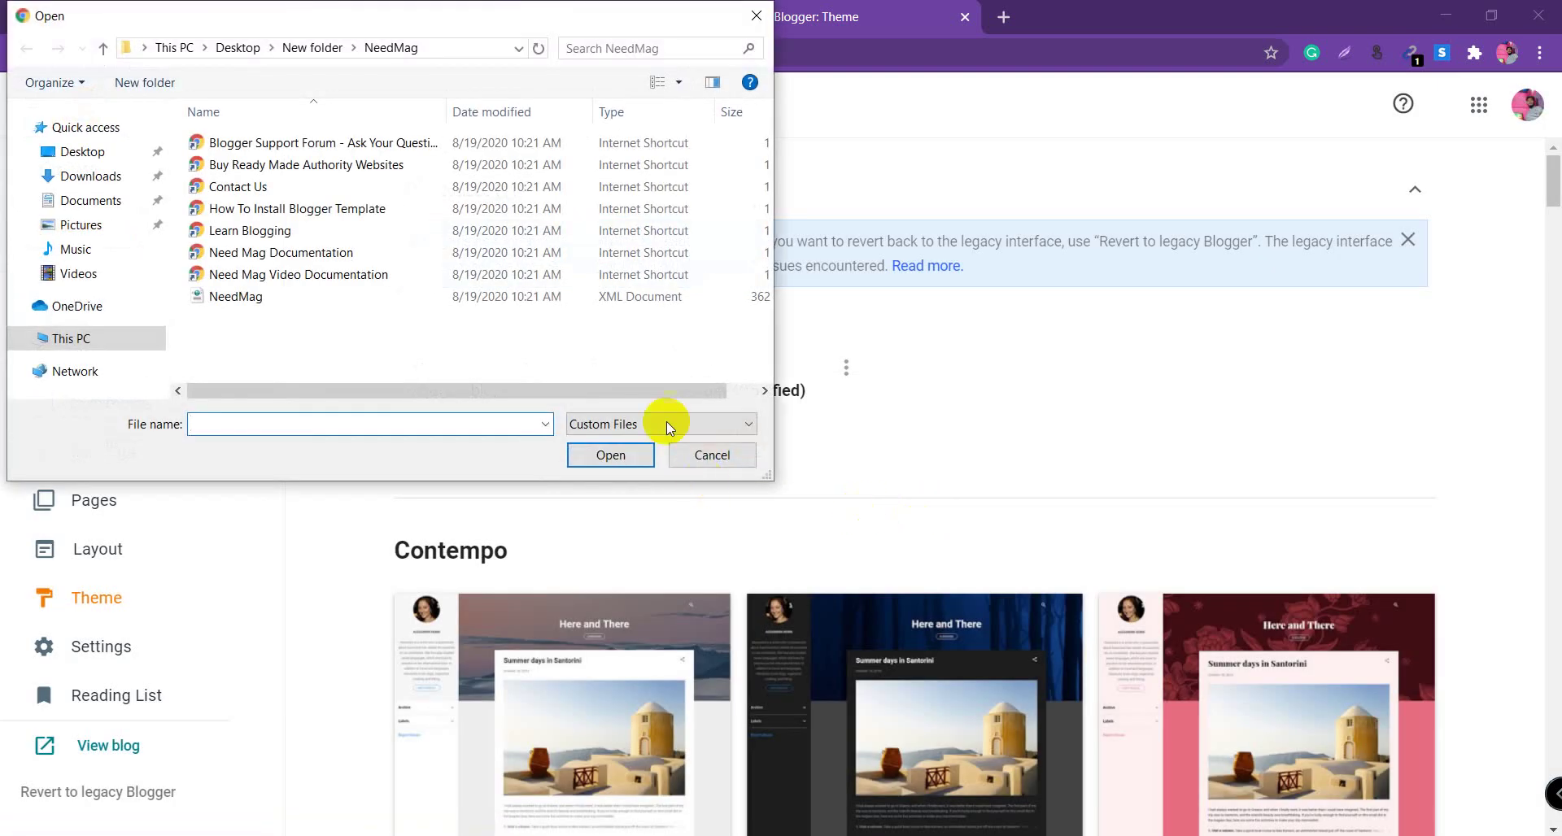
# Upload the NeedMag XML document from the NeedMag folder within the desktop's New folder as the blog's theme
pyautogui.click(236, 48)
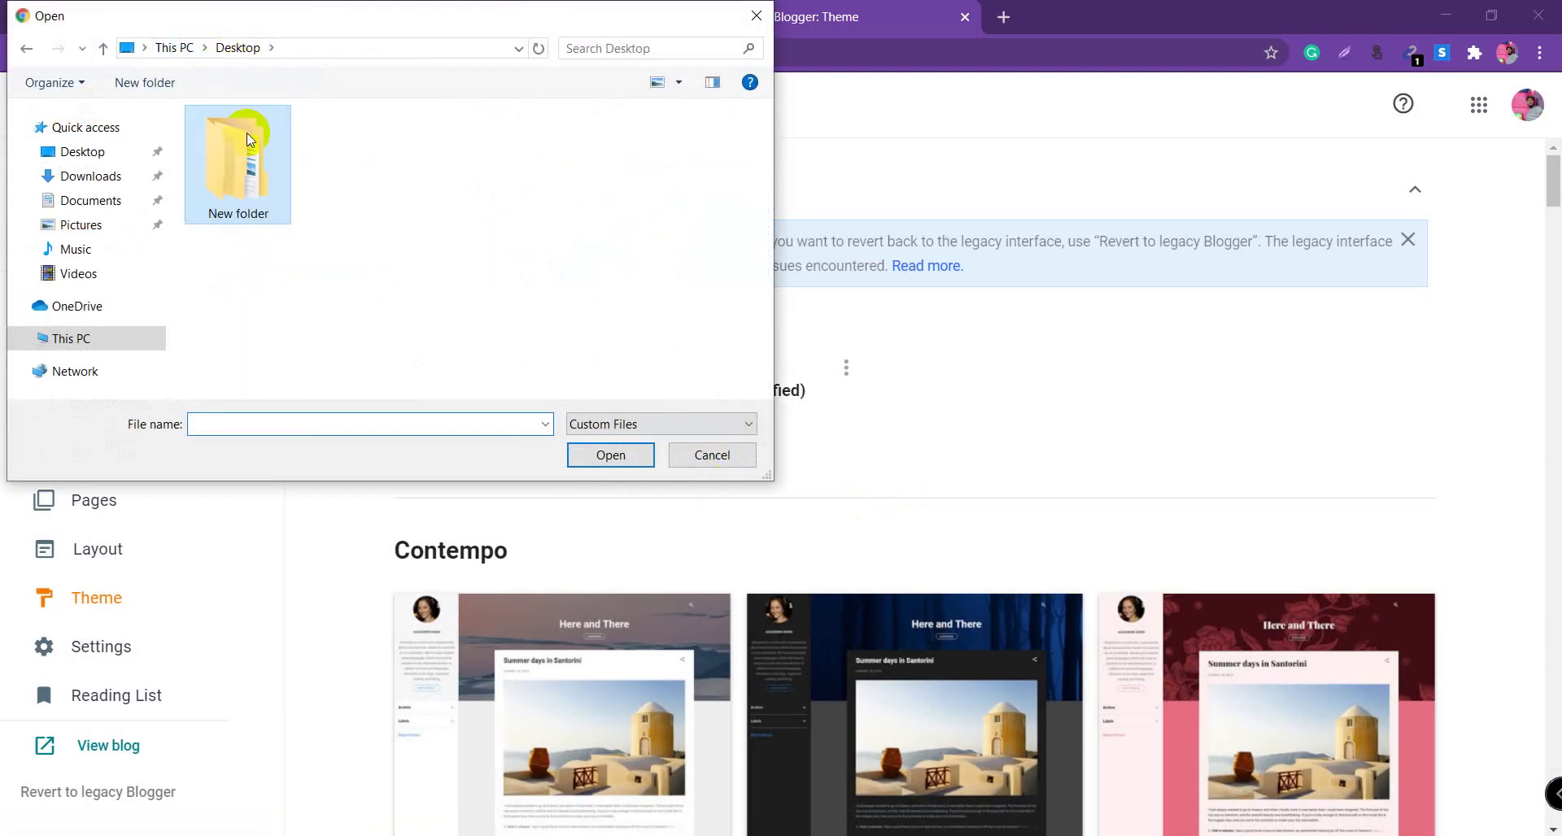
pyautogui.doubleClick(239, 173)
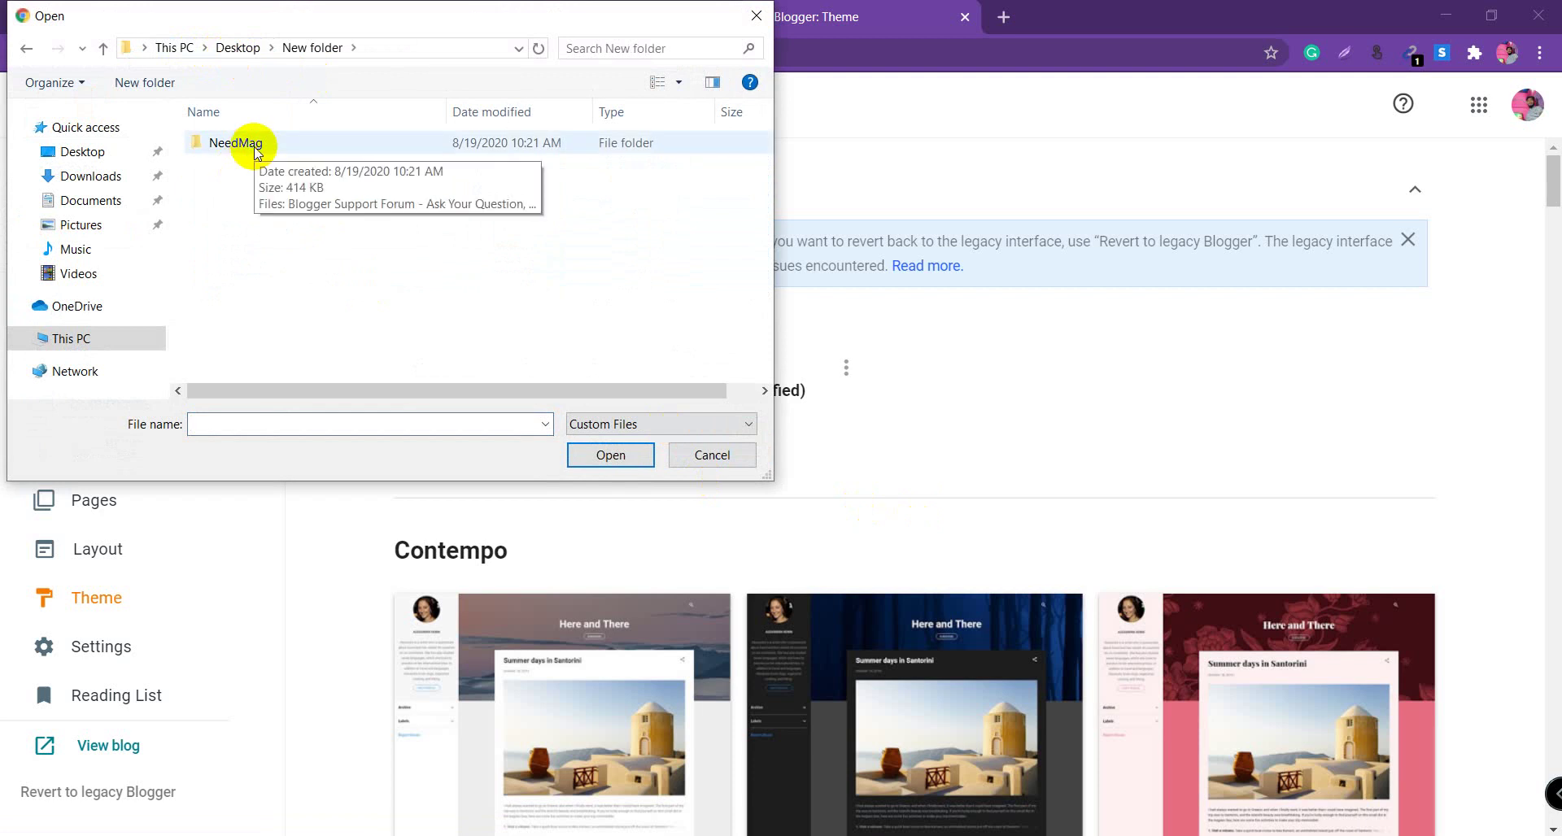
pyautogui.doubleClick(255, 151)
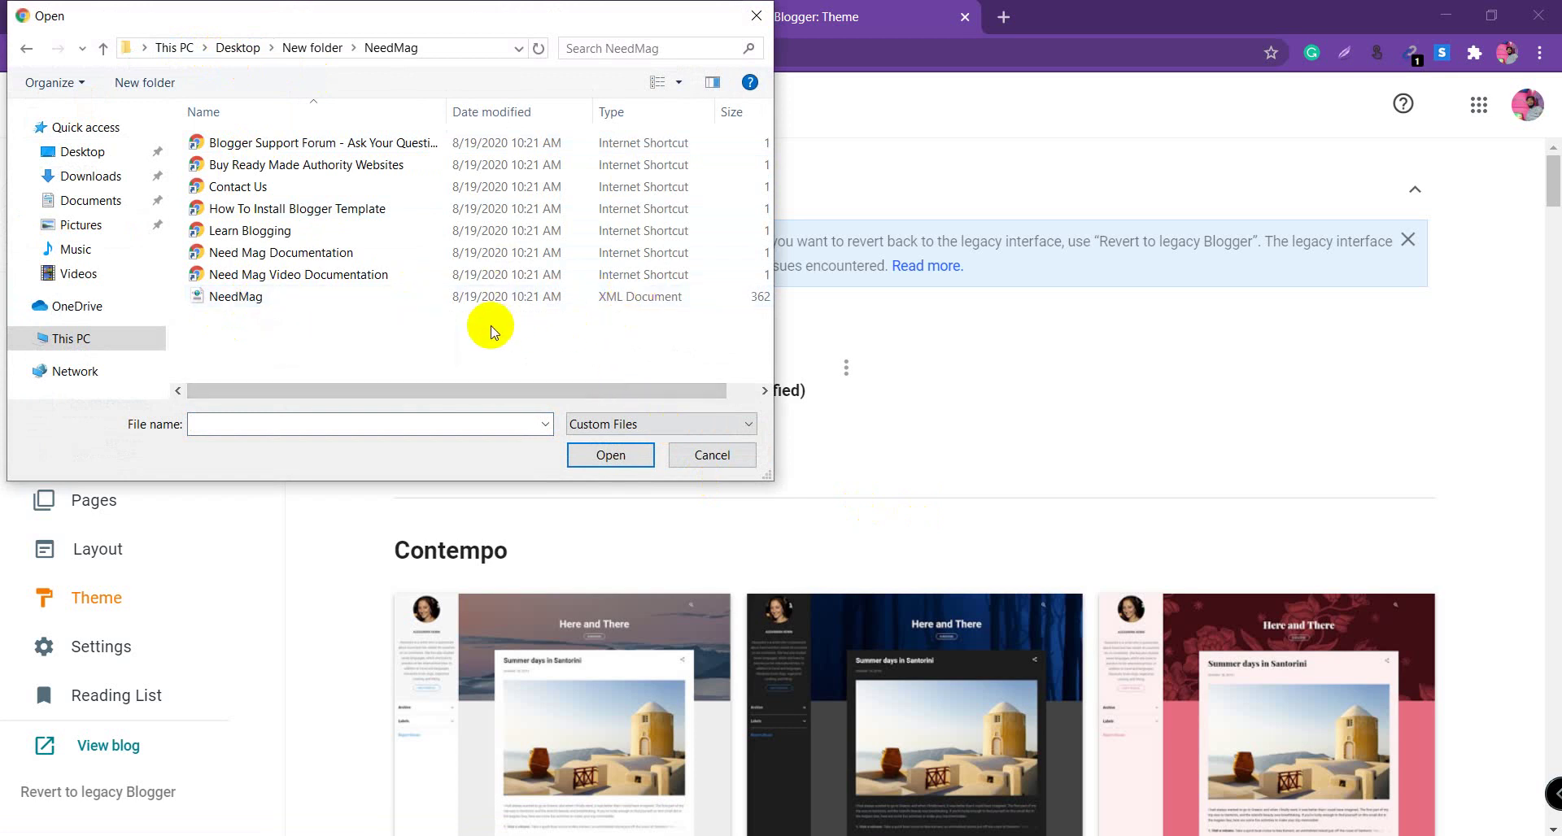
pyautogui.click(287, 305)
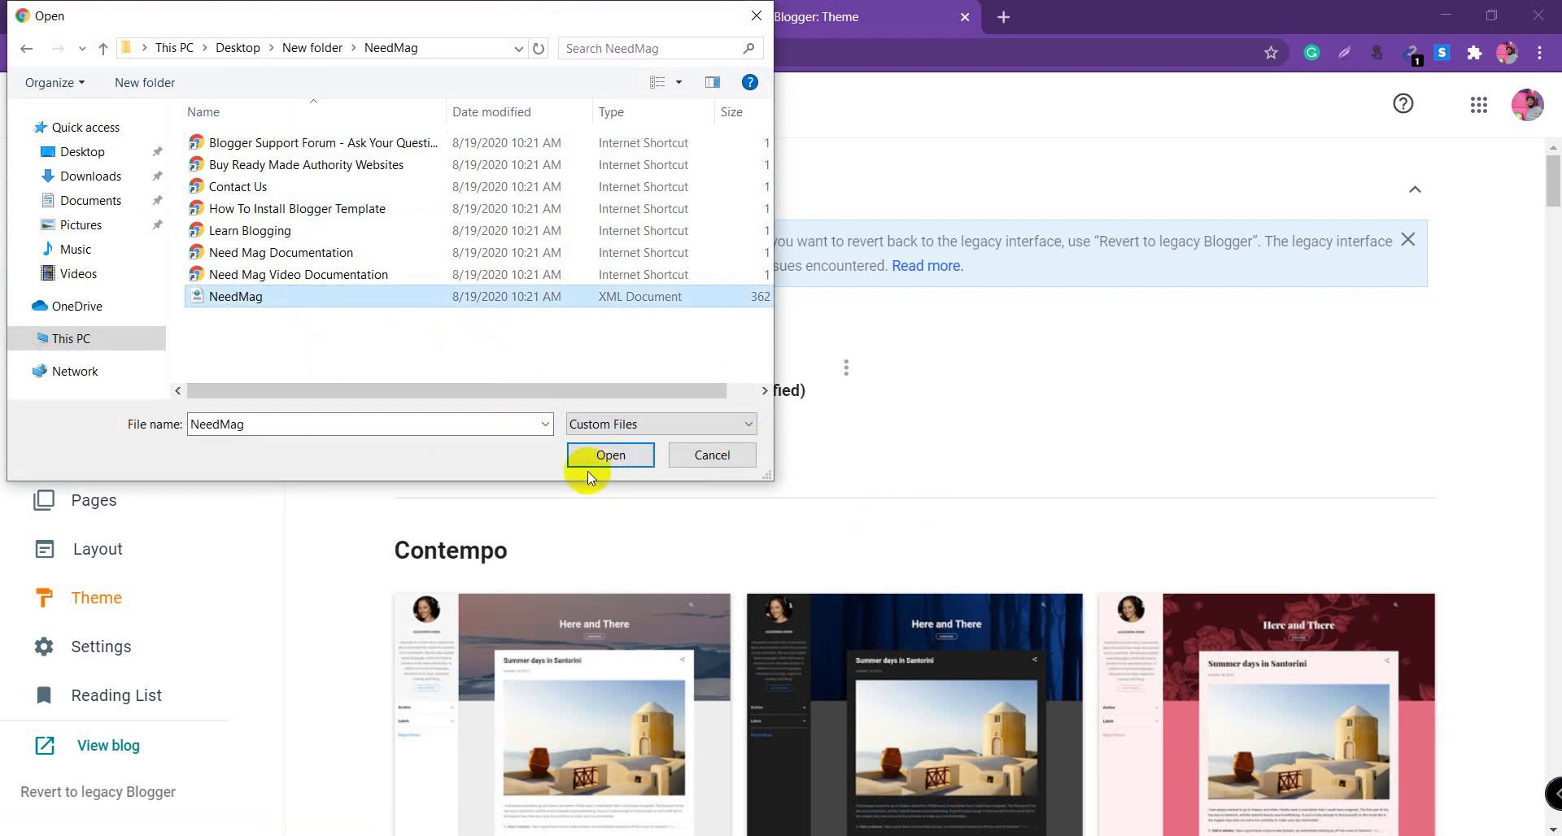
pyautogui.click(612, 456)
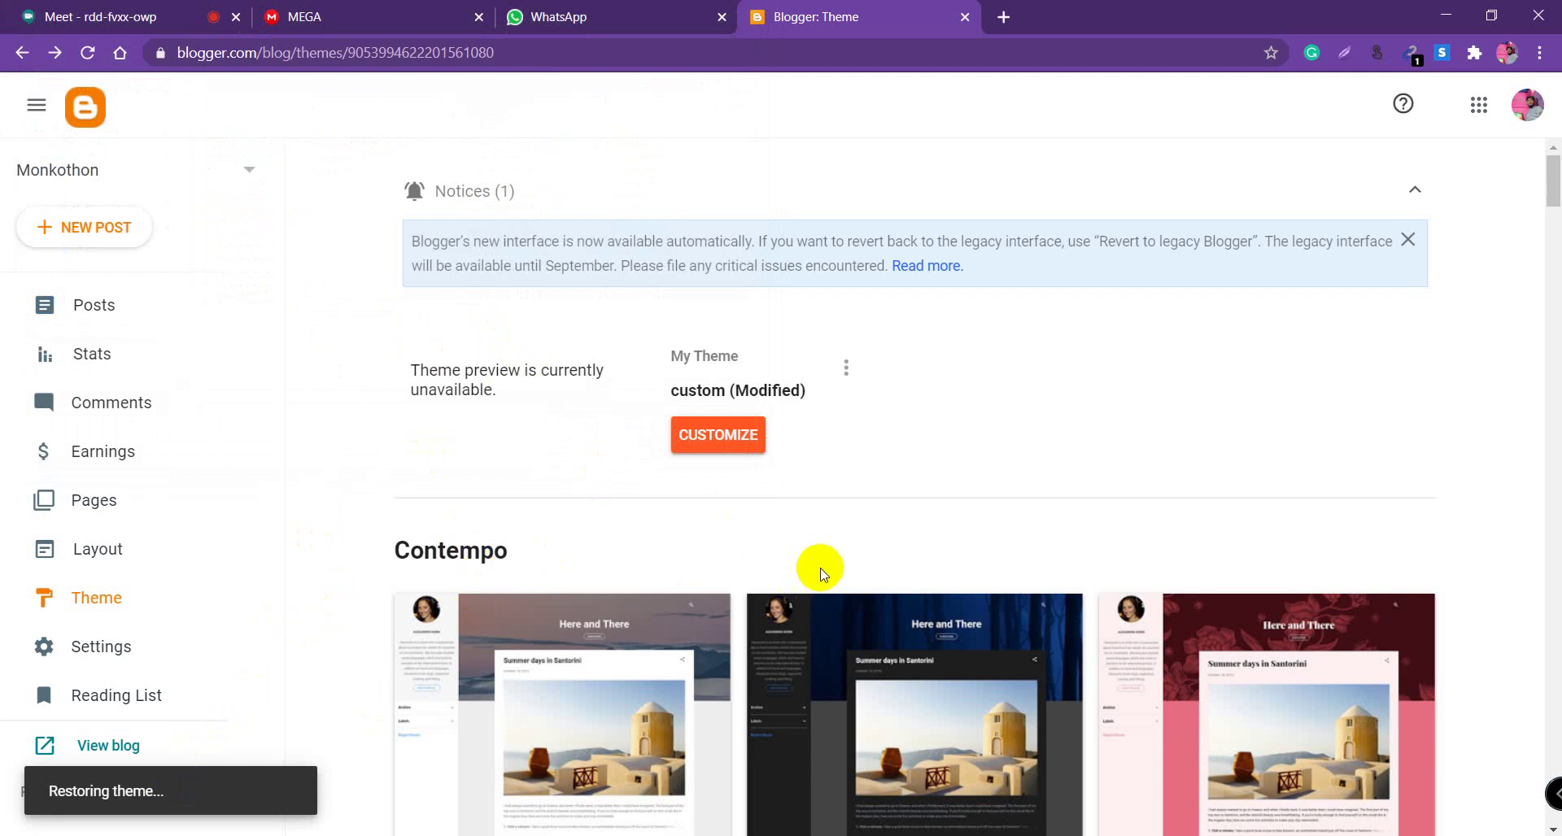
pyautogui.scroll(-20, 1237, 747)
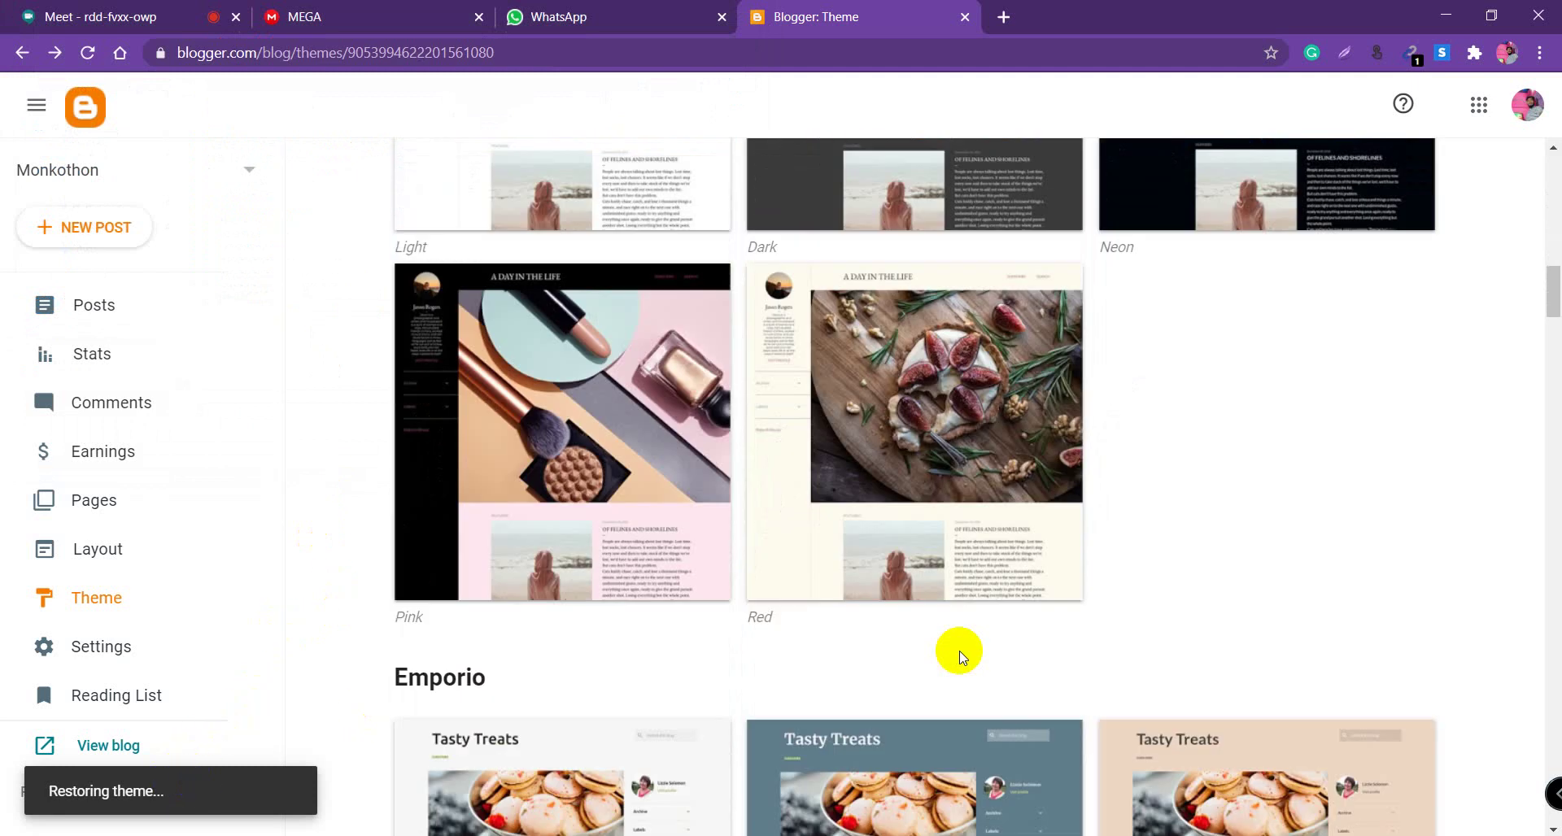
pyautogui.scroll(20, 987, 664)
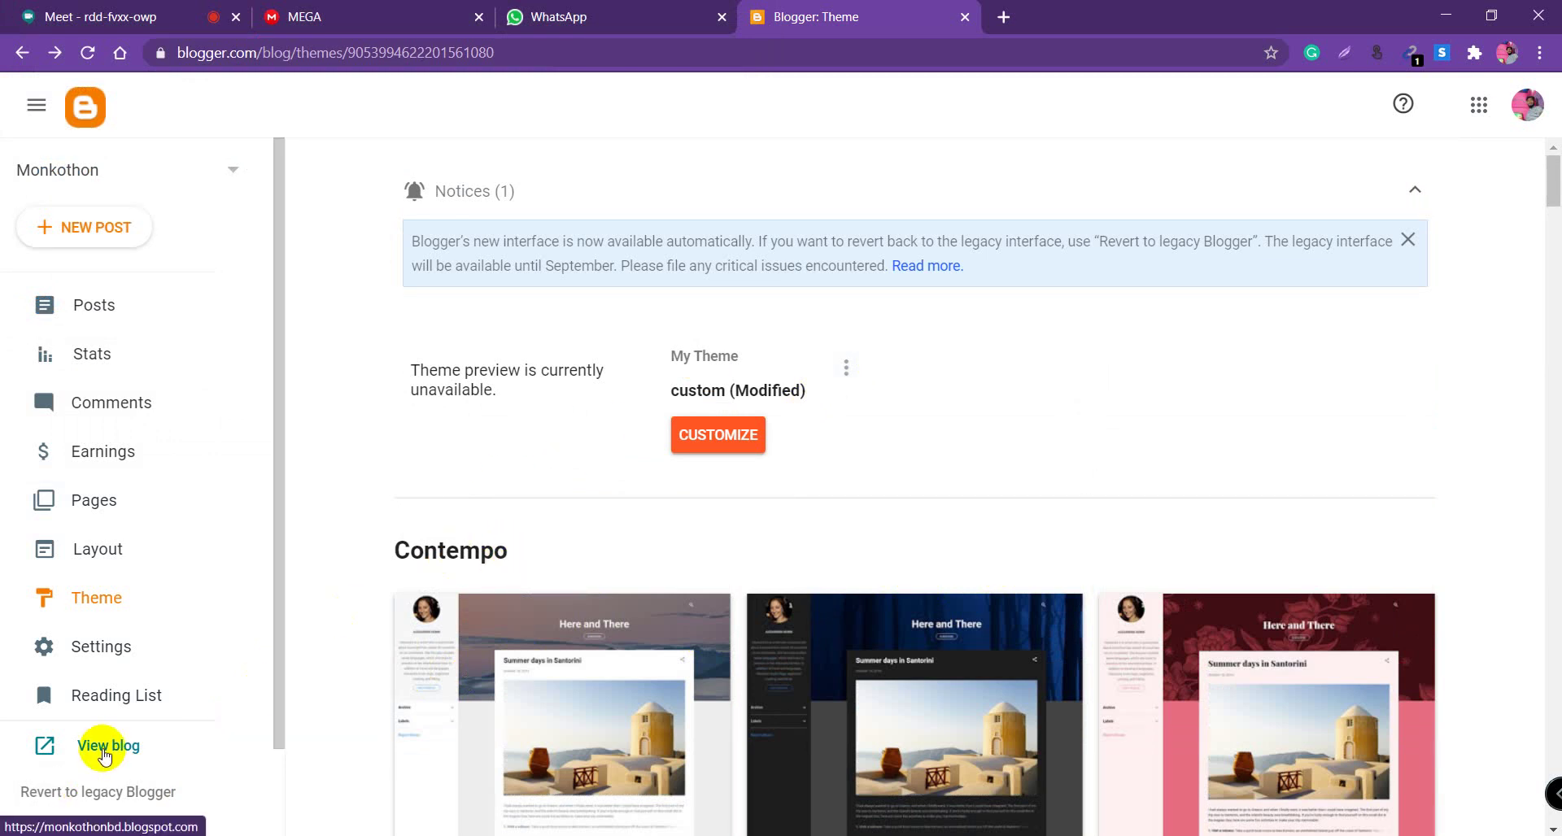
# View the live Monkothon blog and examine its header, recent posts, sidebar widgets and footer
pyautogui.click(104, 747)
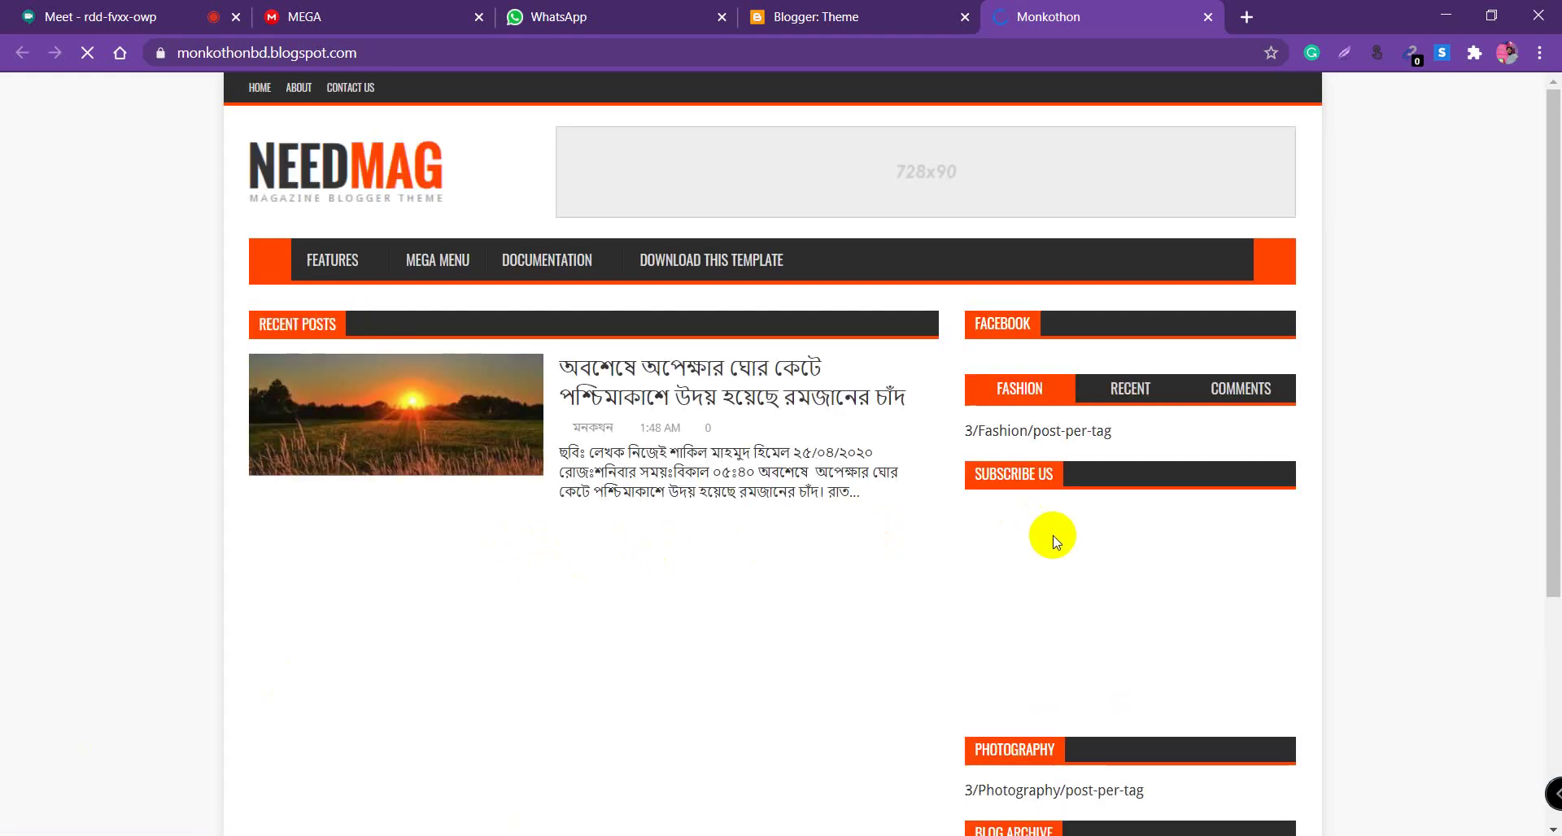
pyautogui.scroll(-3, 862, 598)
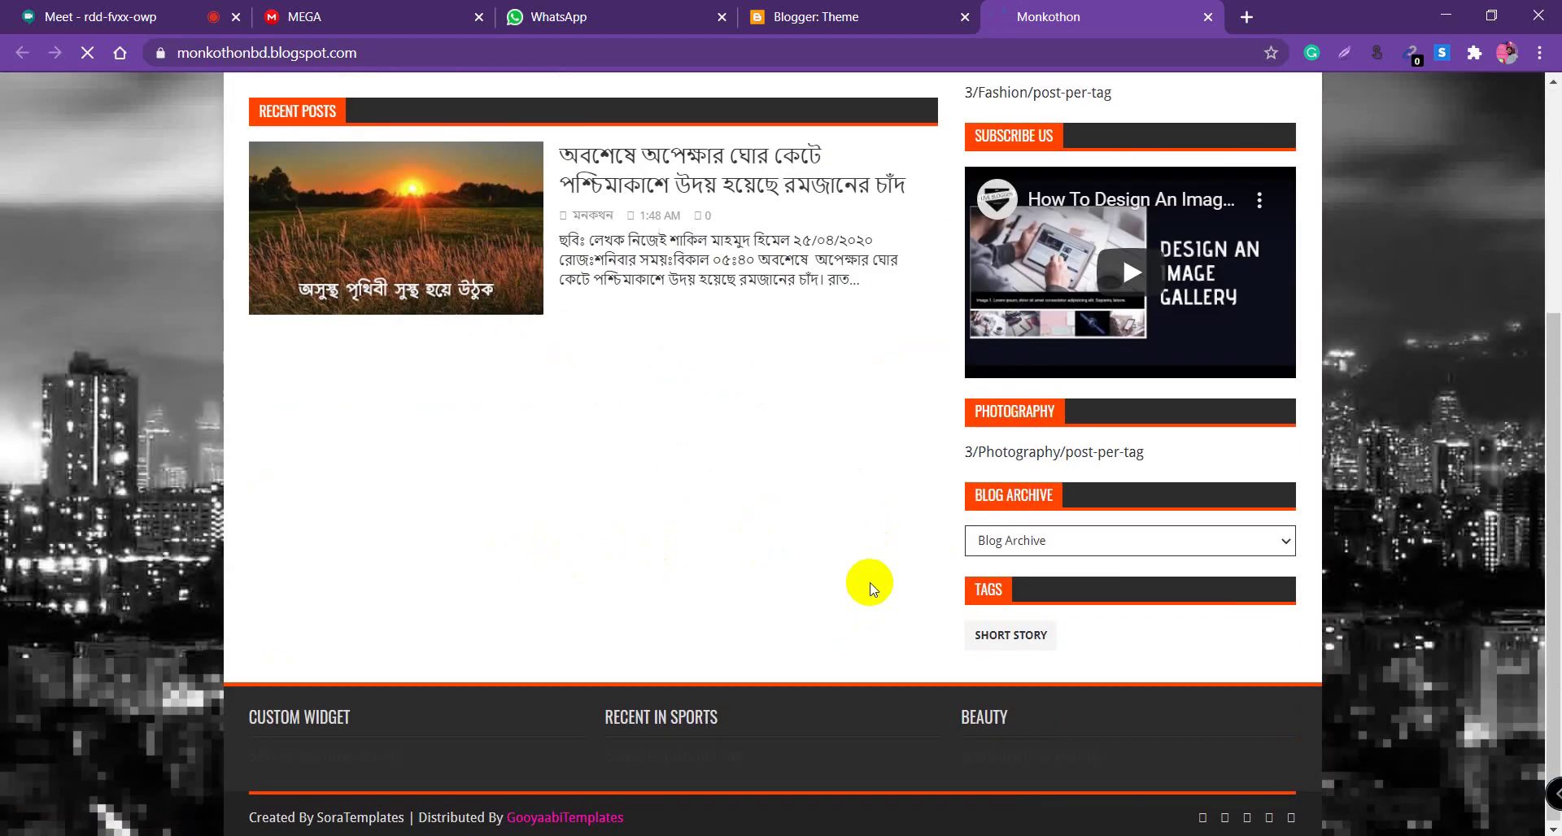
pyautogui.scroll(3, 869, 583)
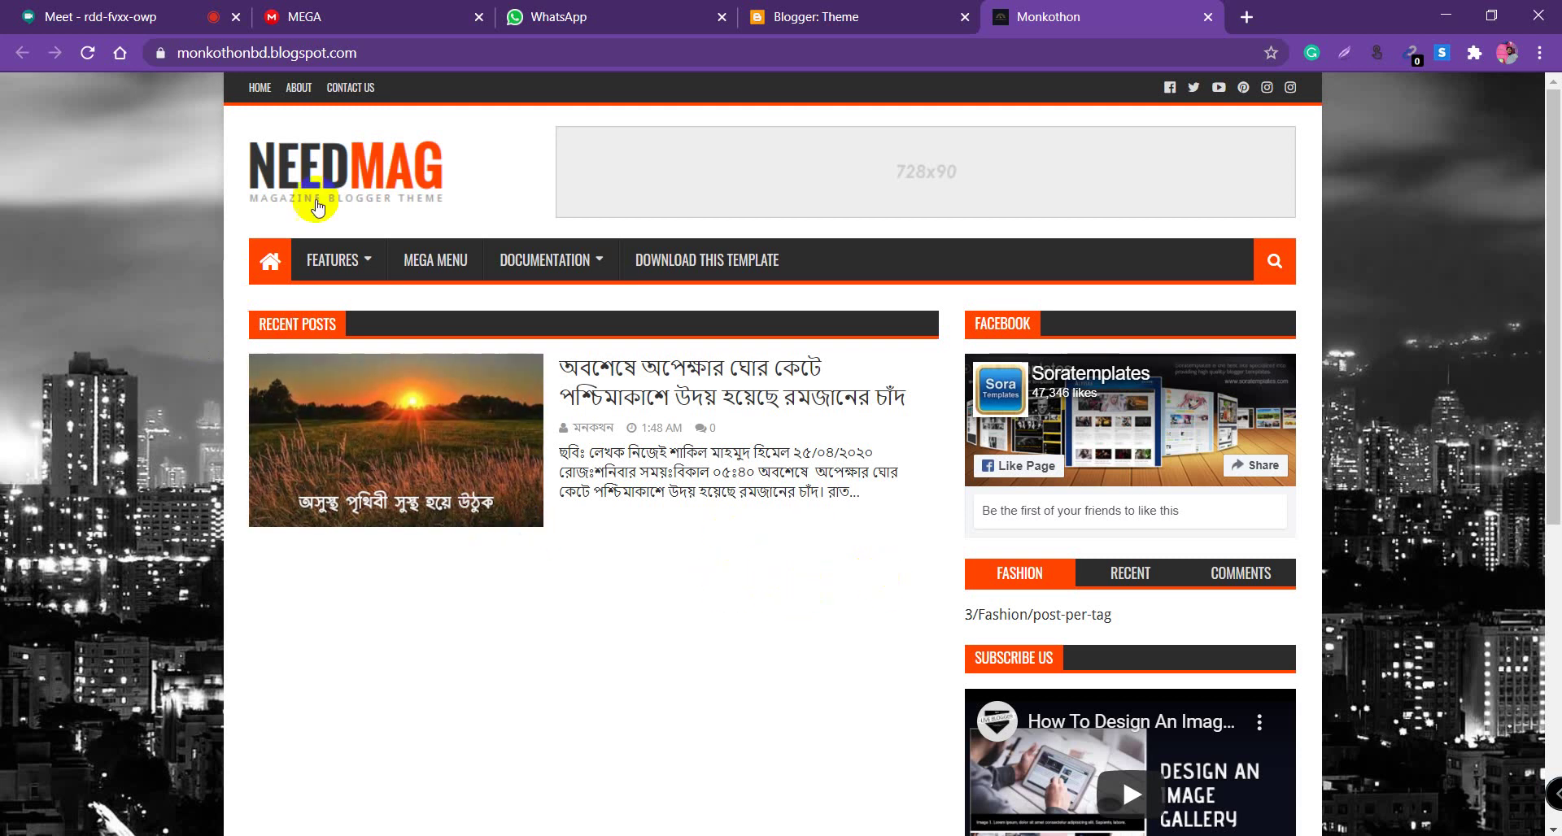
pyautogui.scroll(-3, 969, 537)
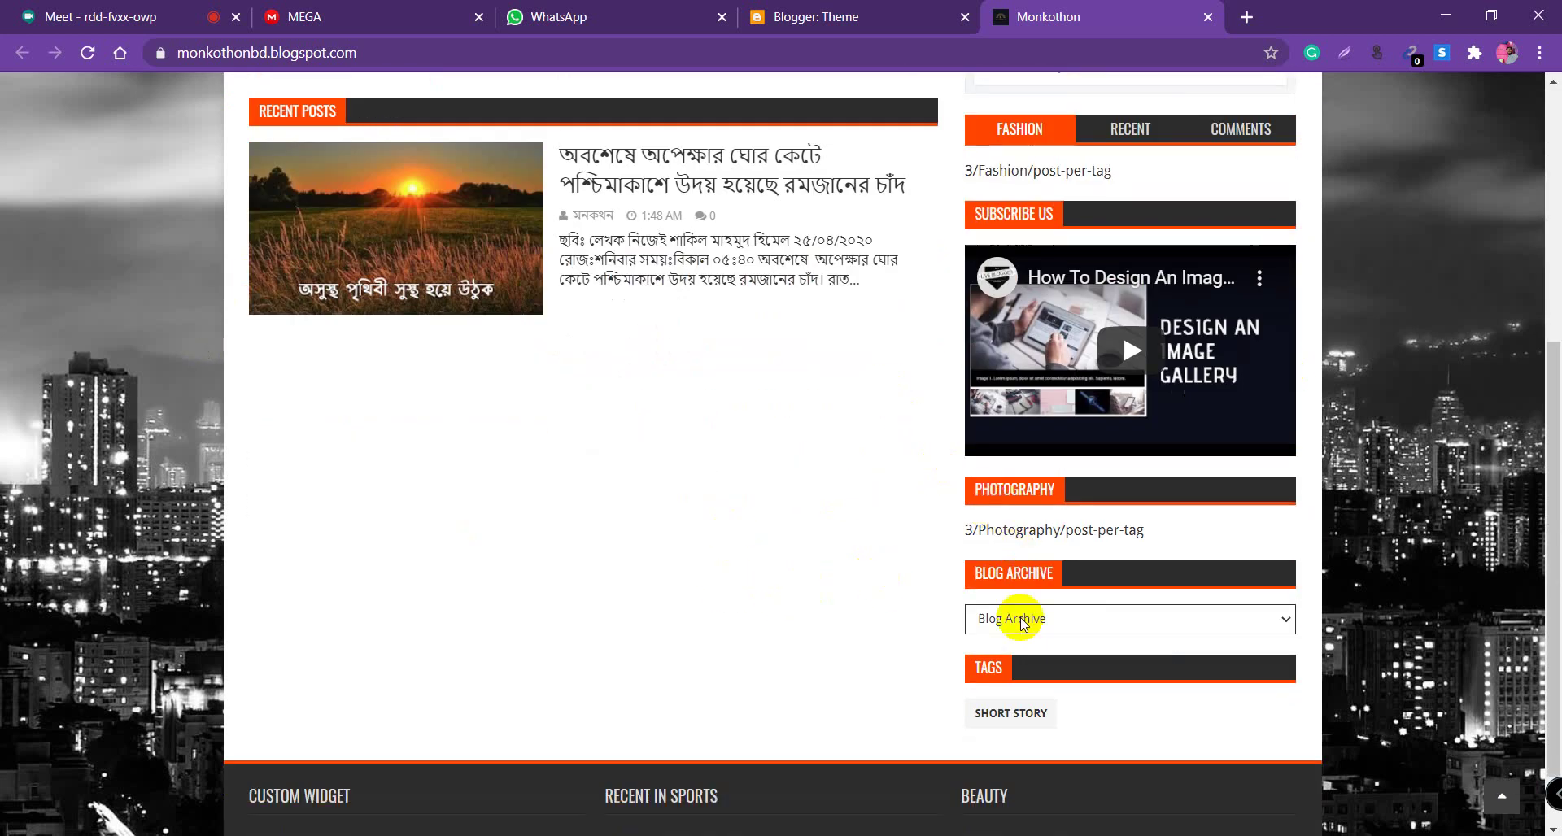
pyautogui.scroll(6, 1021, 618)
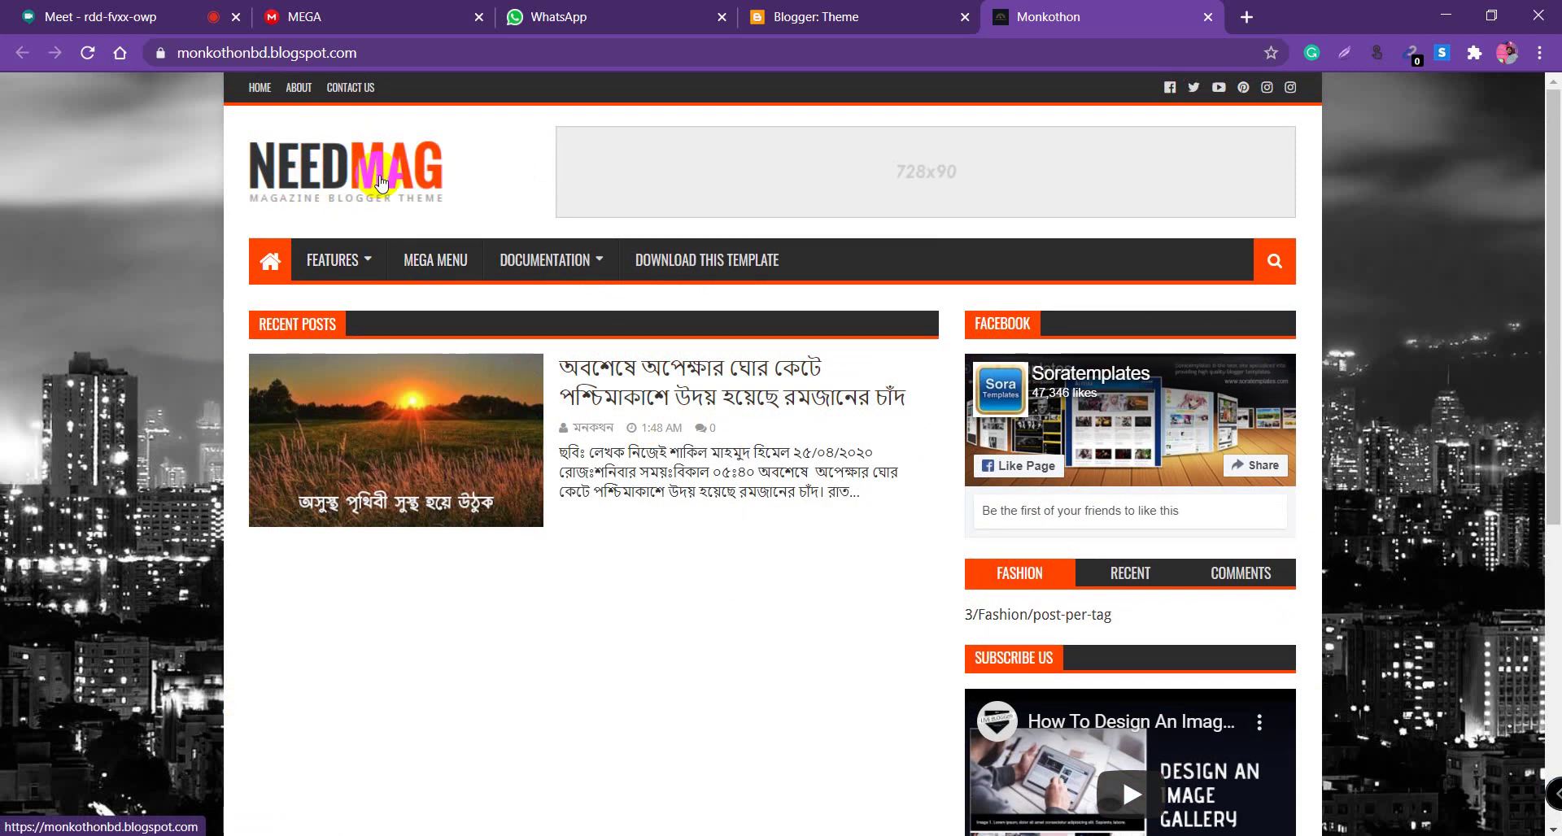
# Open a new browser tab, then return to the NeedMag folder in File Explorer
pyautogui.click(1248, 18)
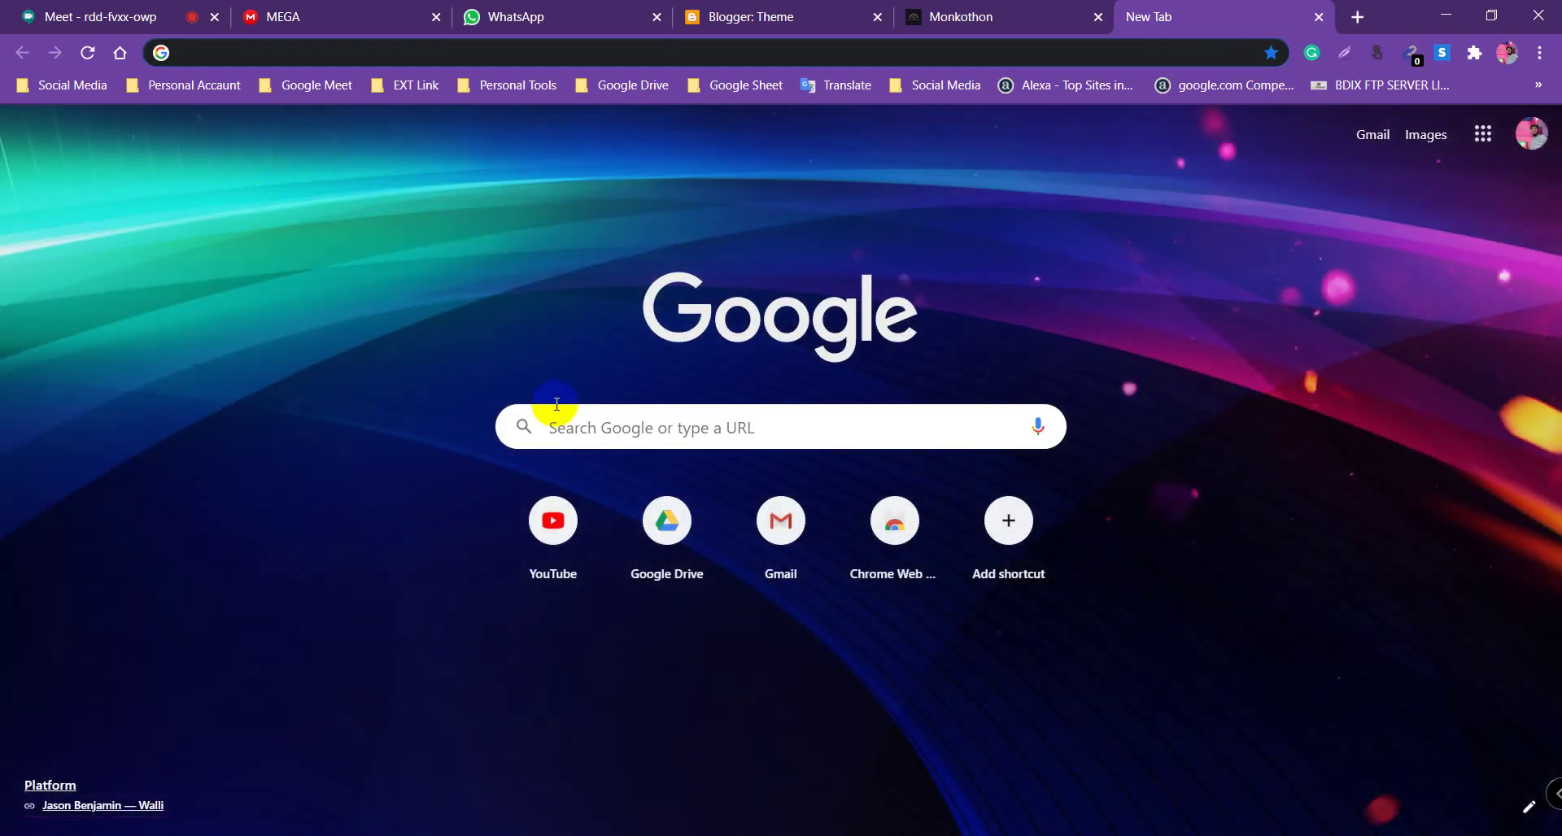
pyautogui.click(597, 430)
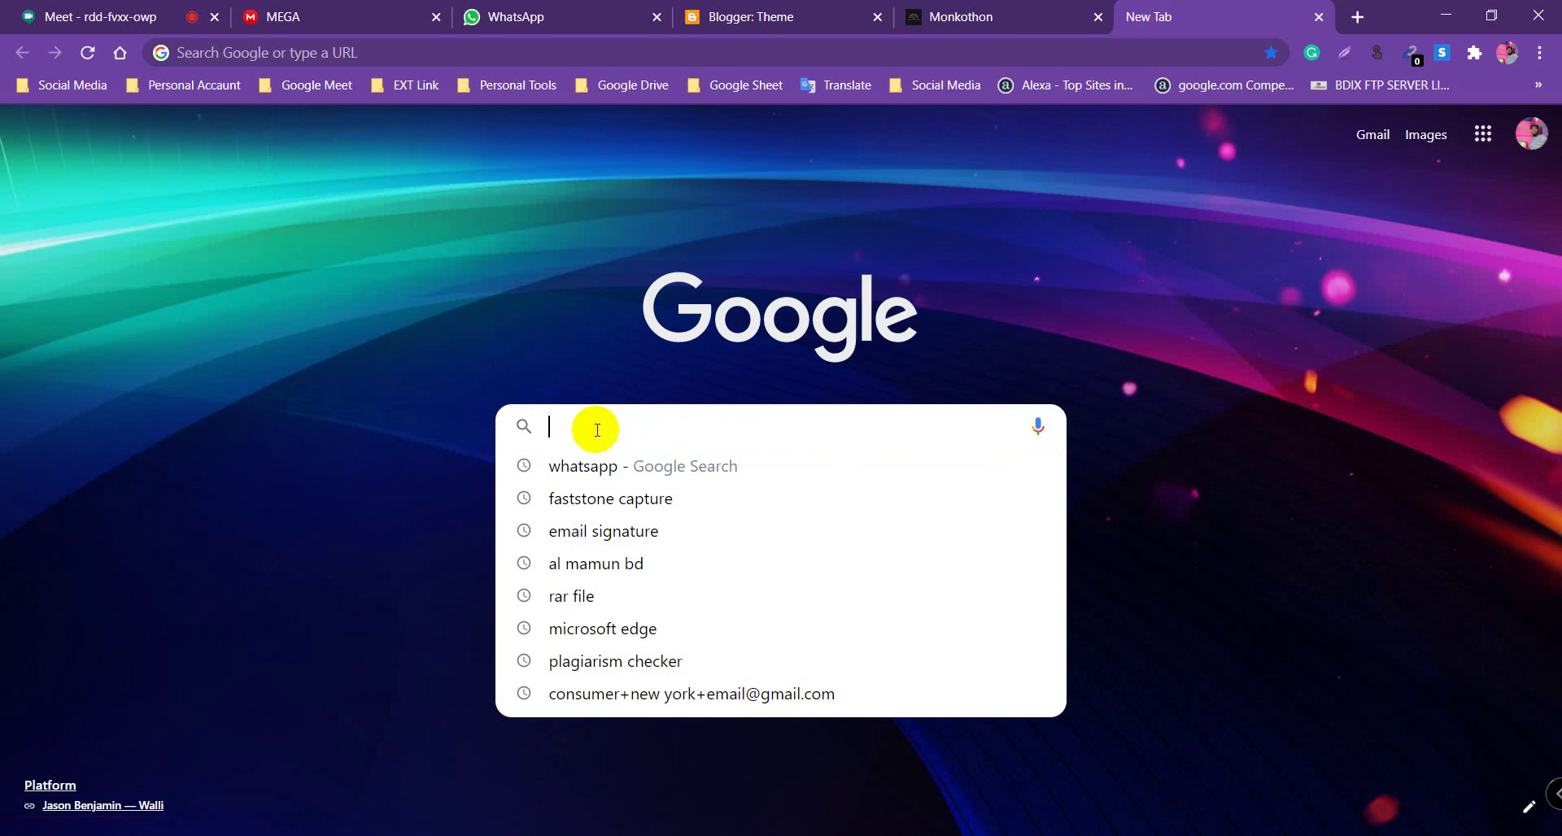
pyautogui.click(1446, 16)
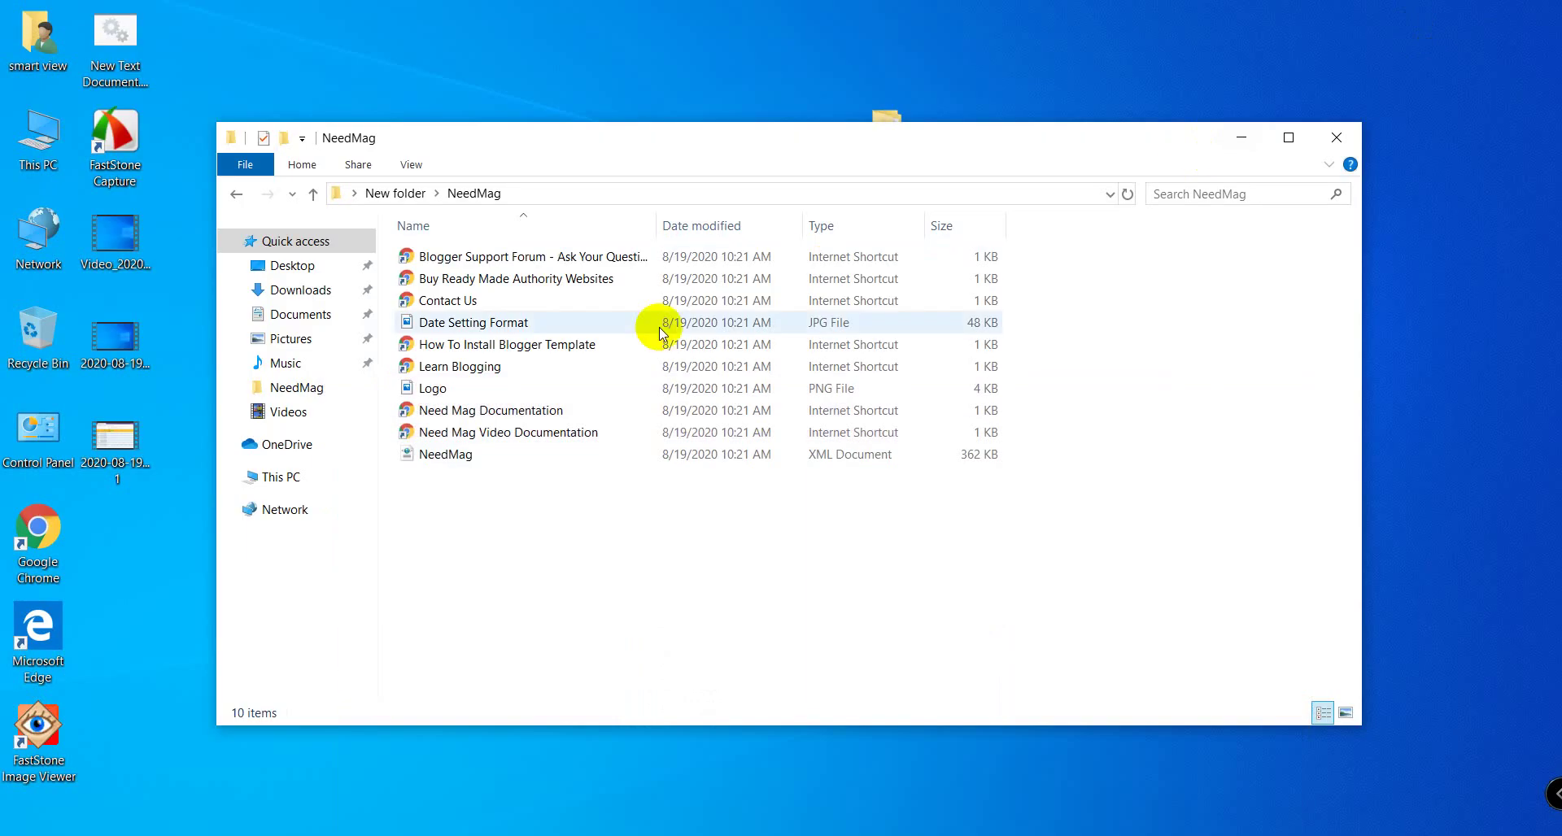
# Minimize the NeedMag folder window and return to the empty new tab in Chrome
pyautogui.click(1242, 140)
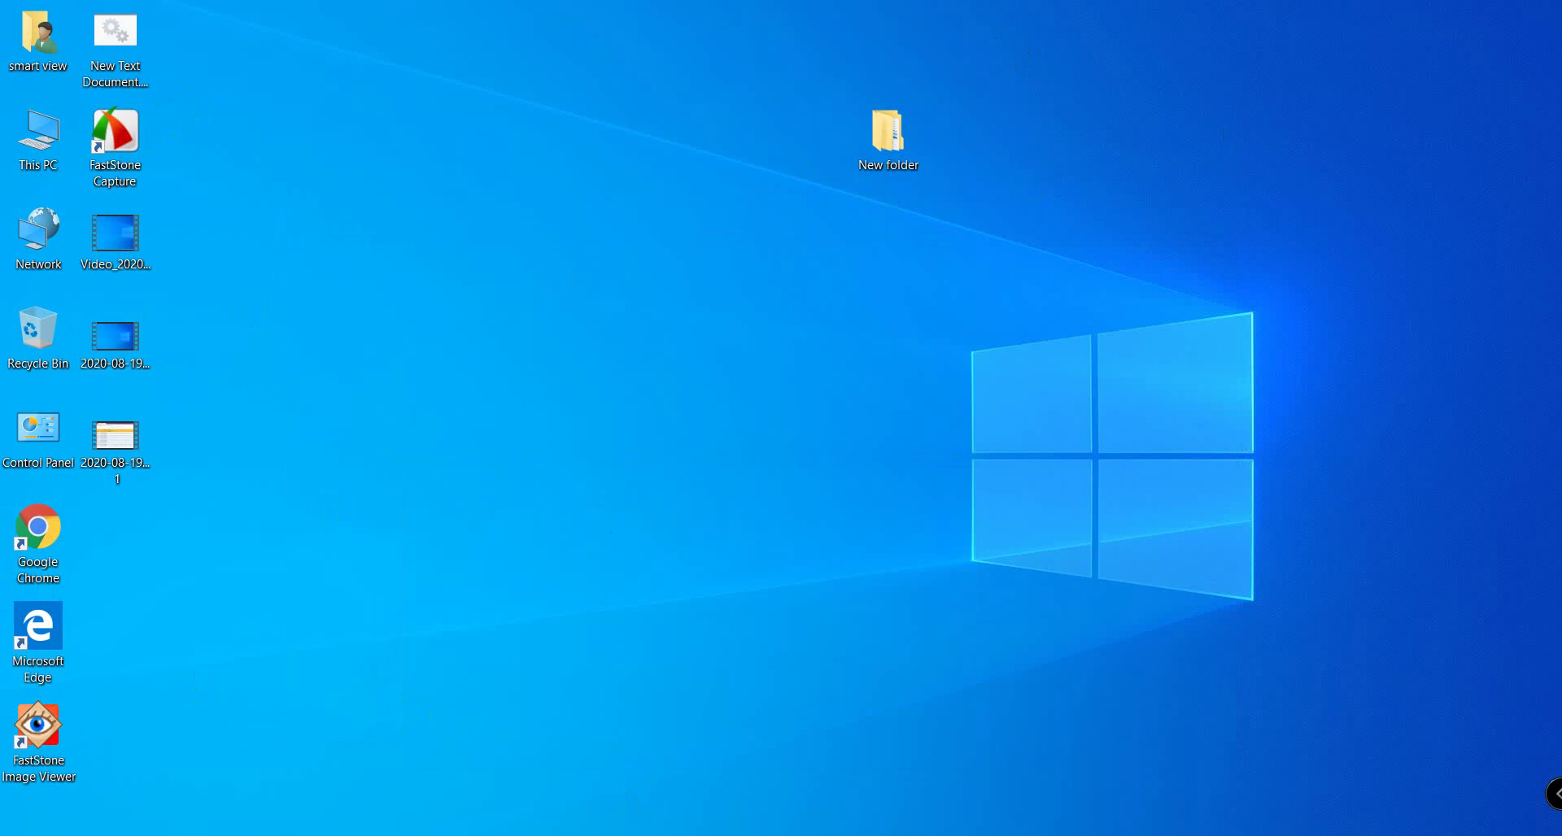
pyautogui.moveTo(726, 835)
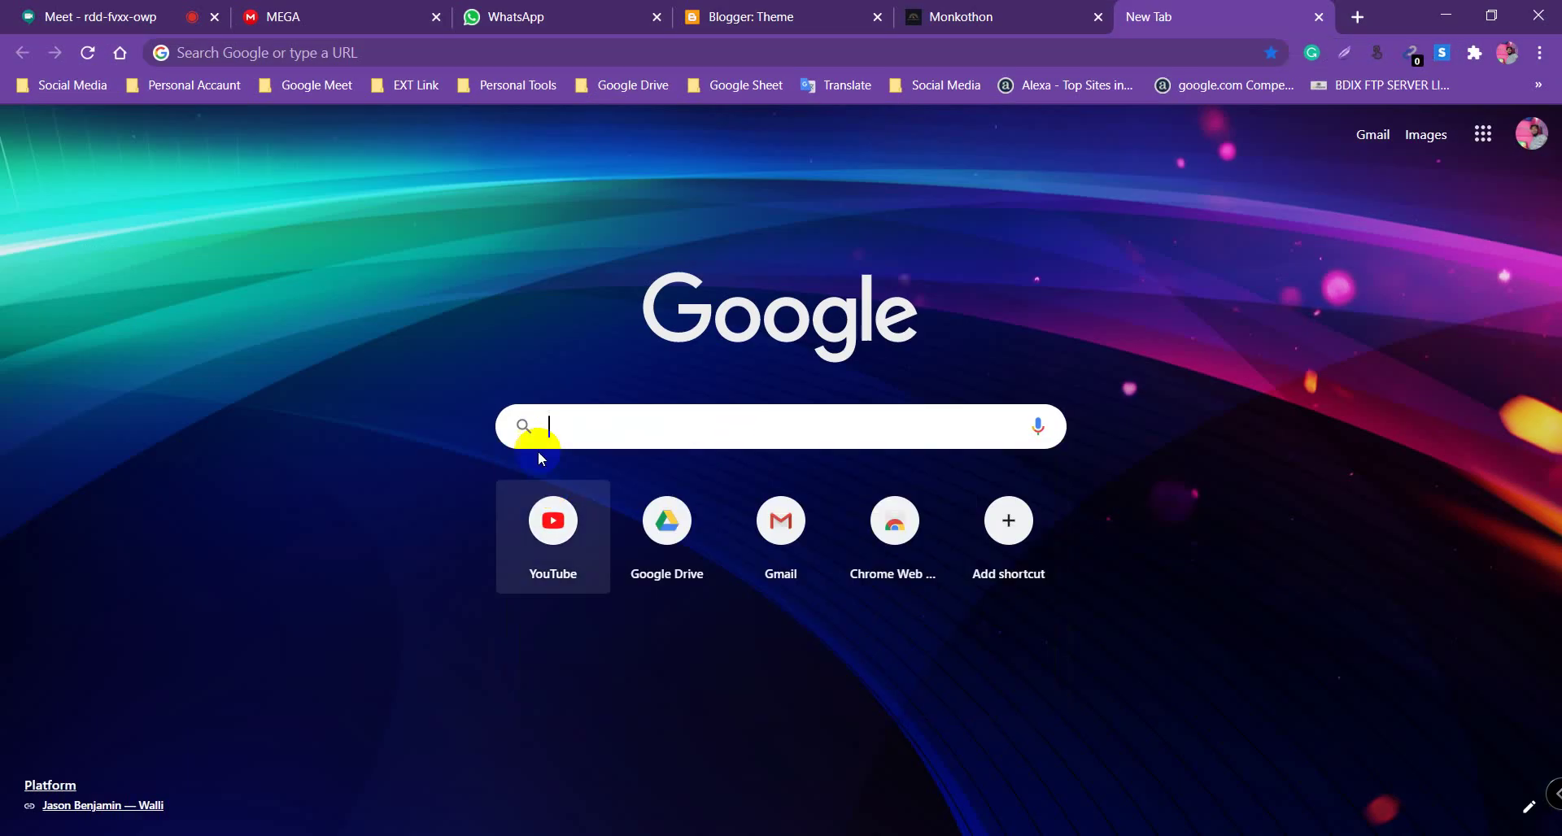
pyautogui.click(326, 55)
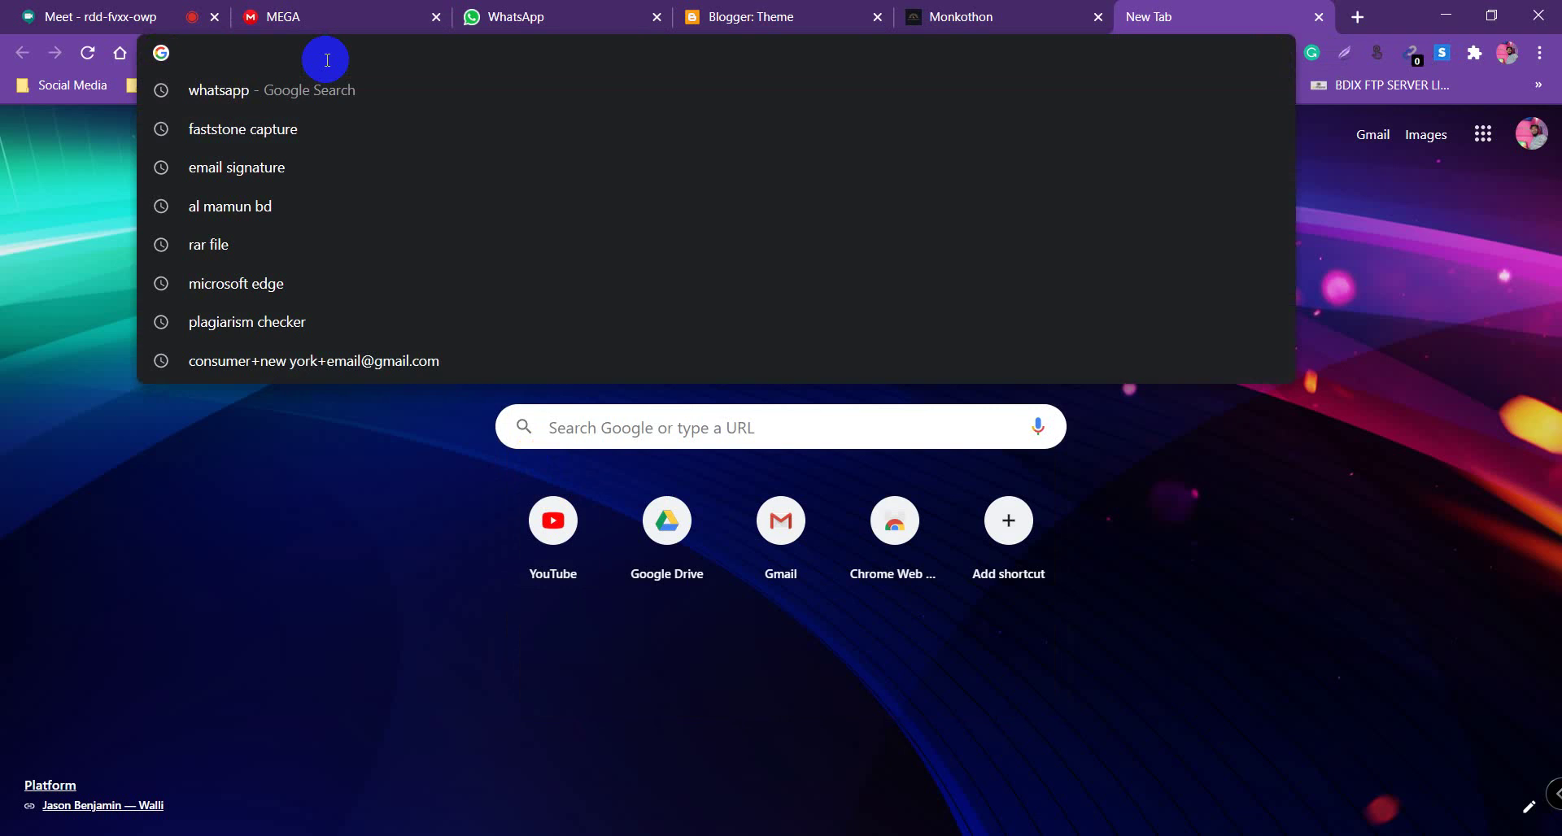
pyautogui.click(581, 367)
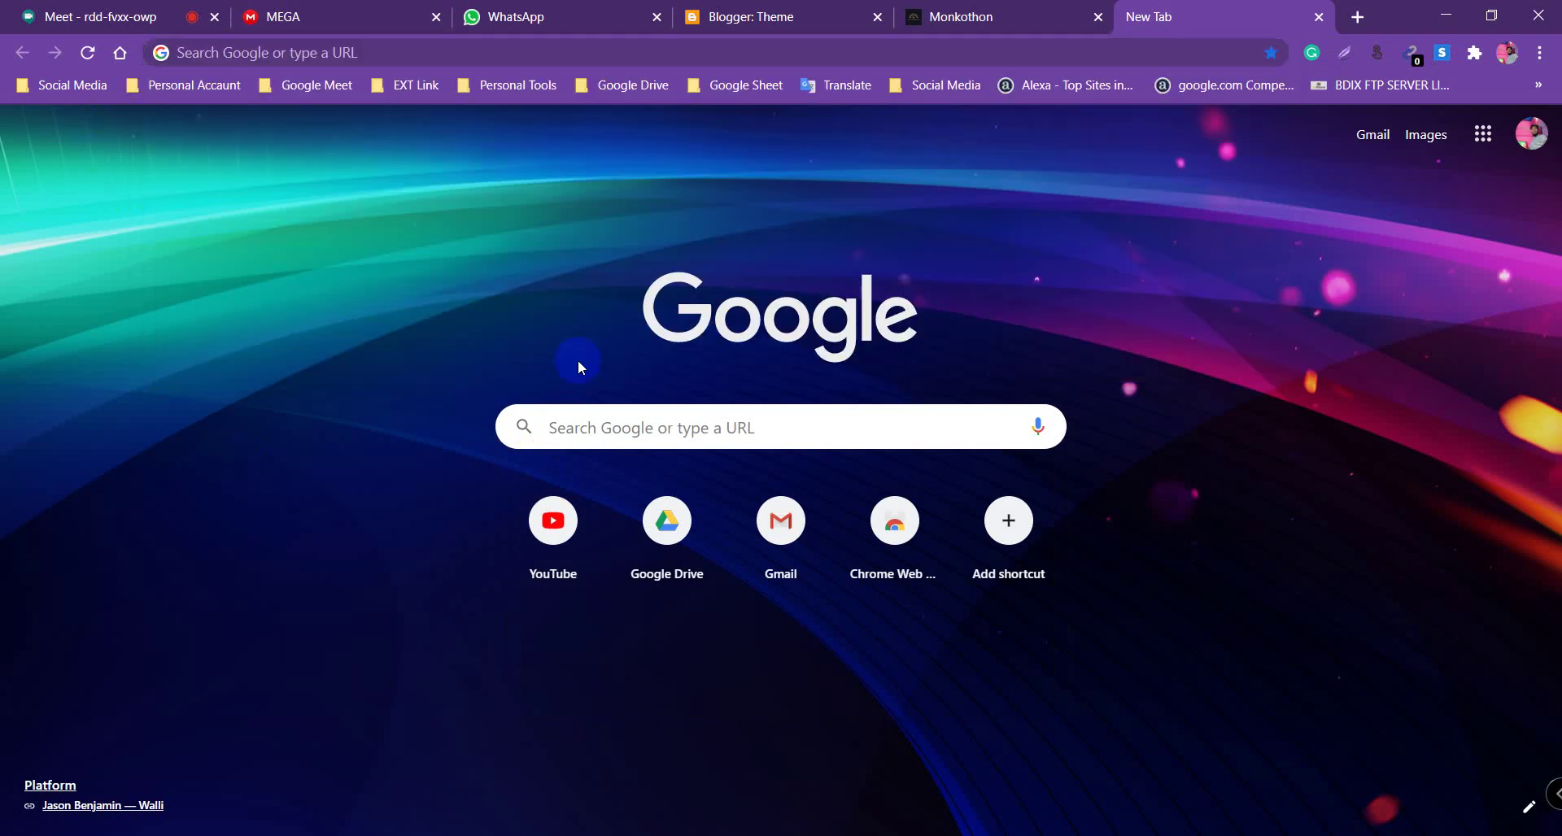
# Check the blog's name in the web address of the live Monkothon site, and return to the empty tab
pyautogui.click(956, 11)
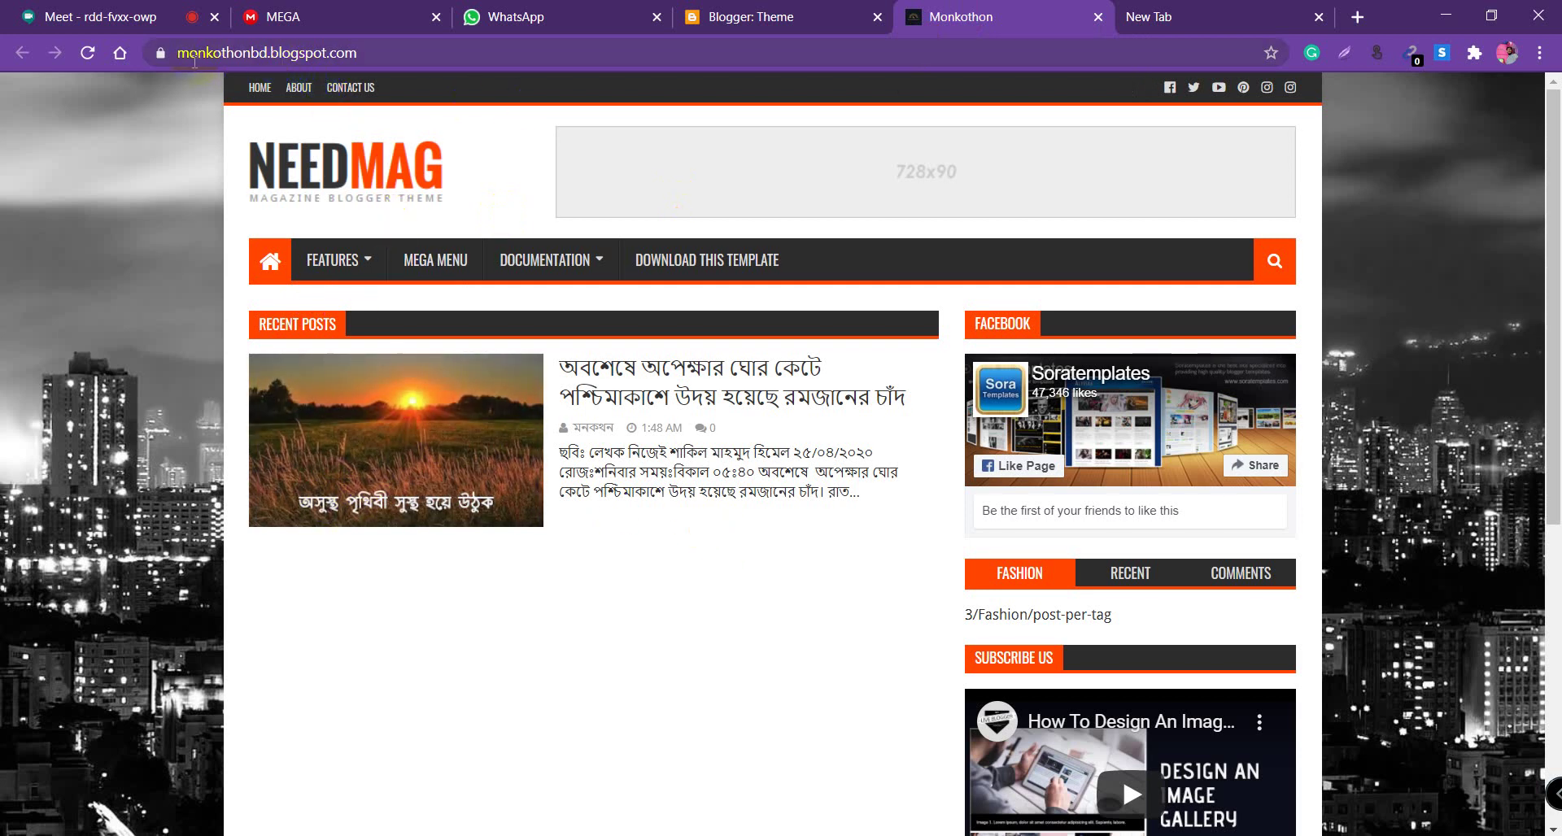
pyautogui.moveTo(179, 52); pyautogui.dragTo(225, 52)
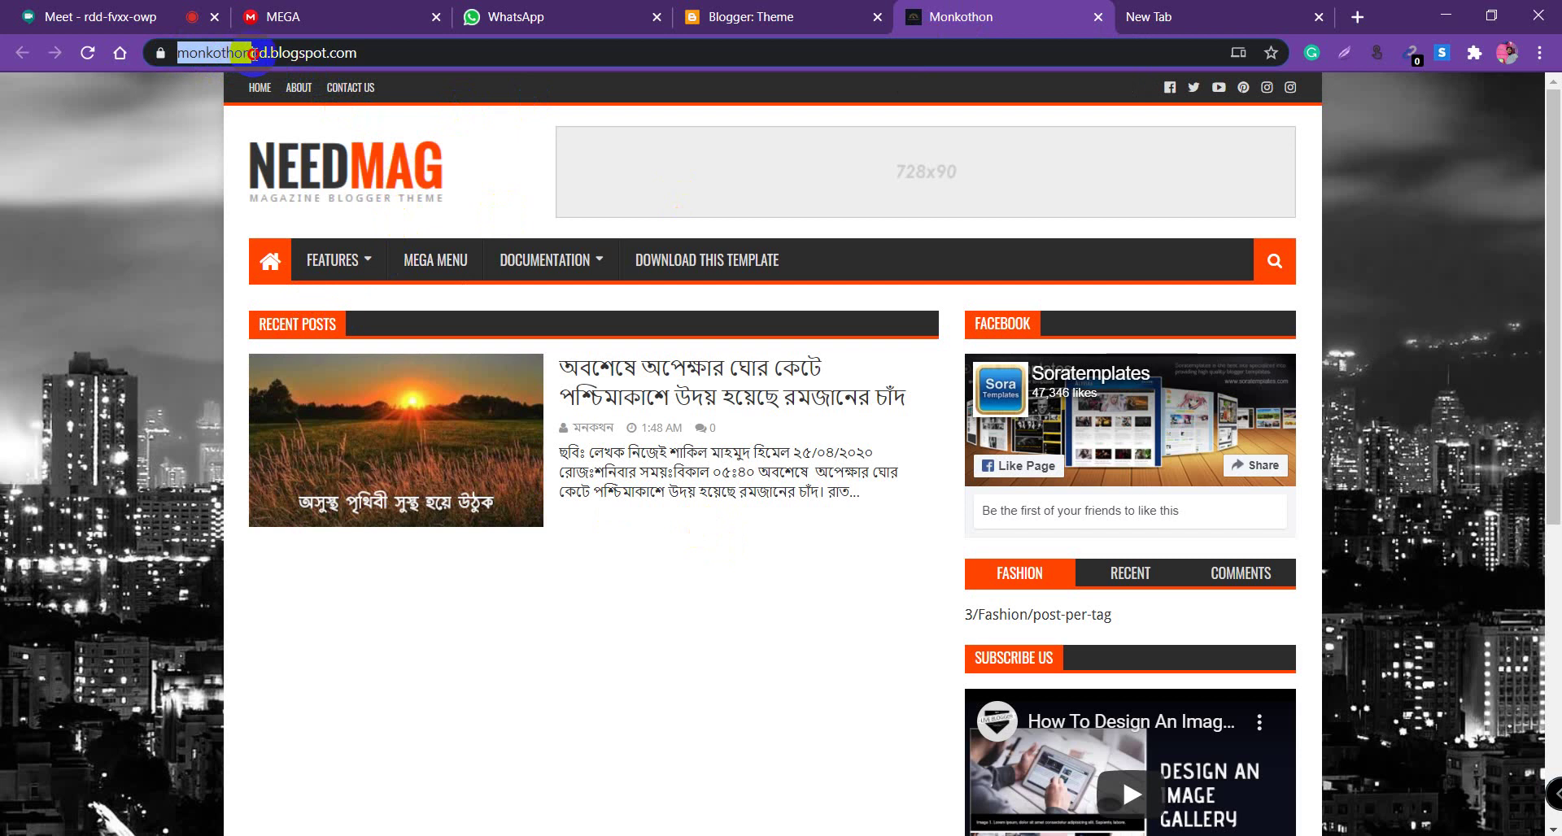
pyautogui.moveTo(249, 55); pyautogui.dragTo(242, 55)
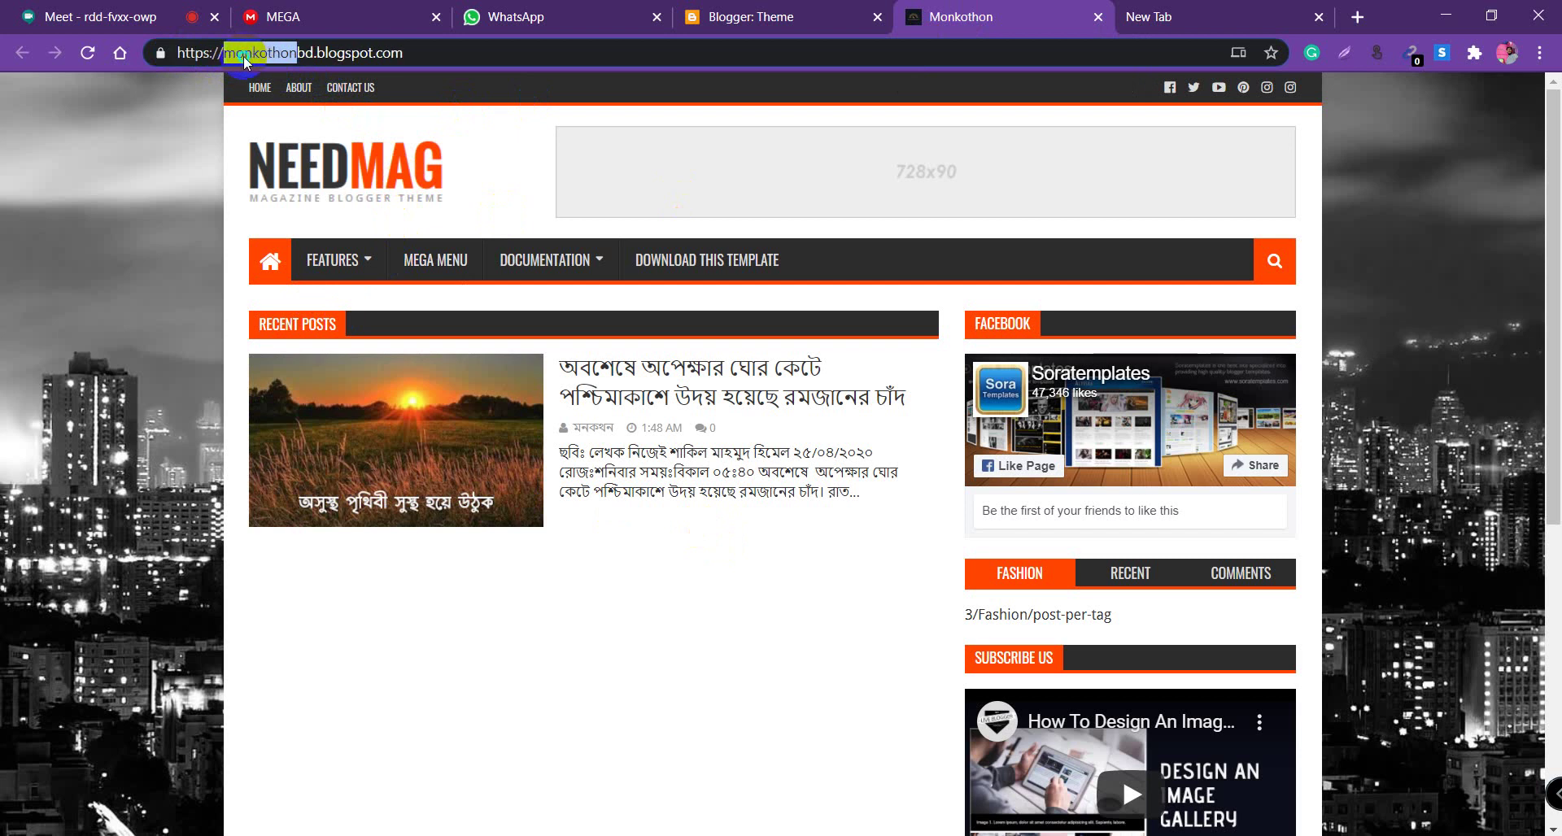
pyautogui.rightClick(243, 55)
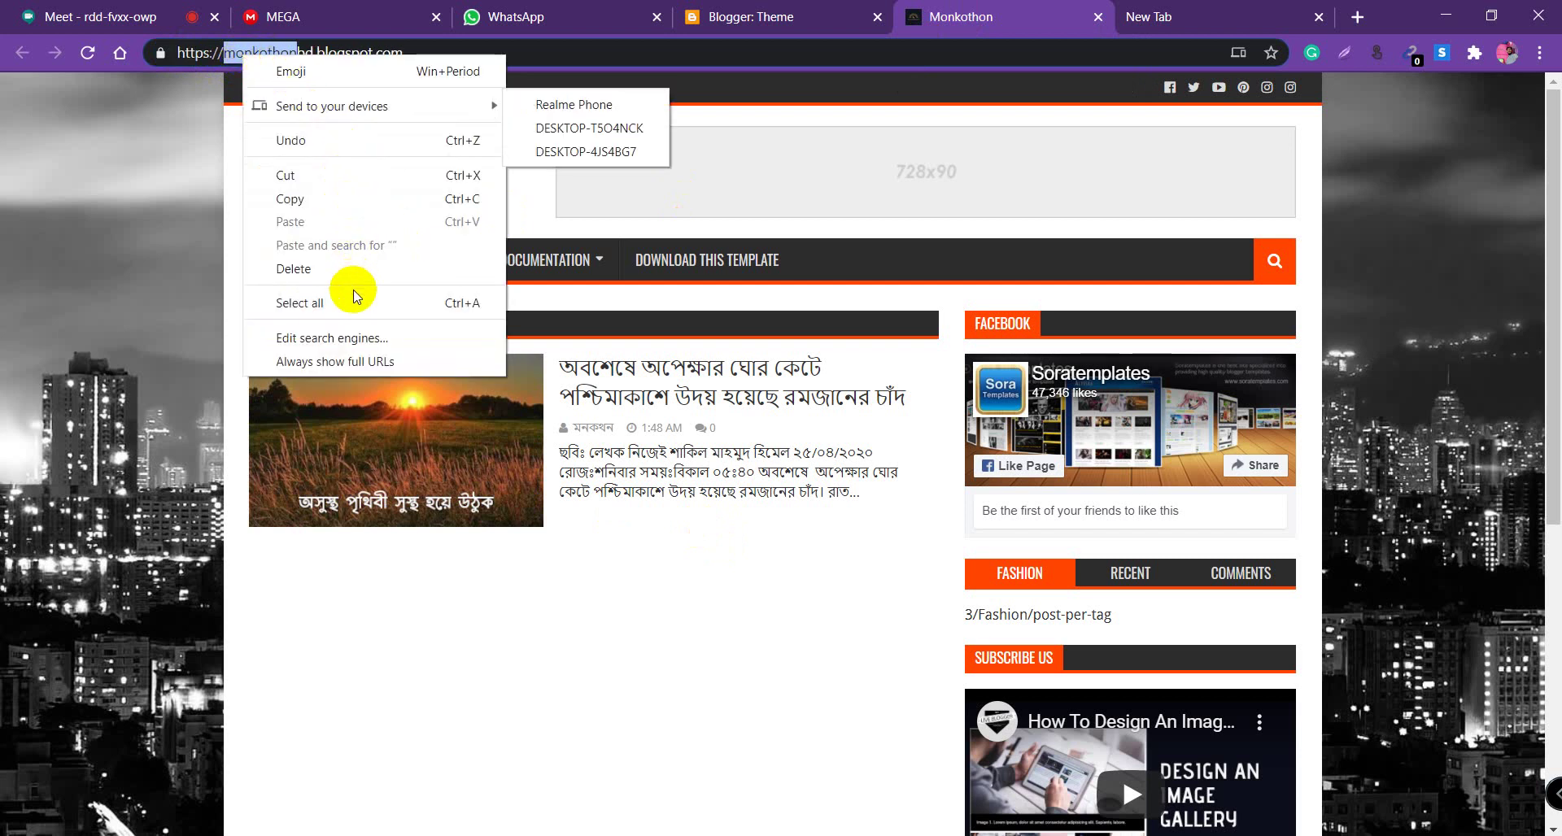
pyautogui.click(1159, 18)
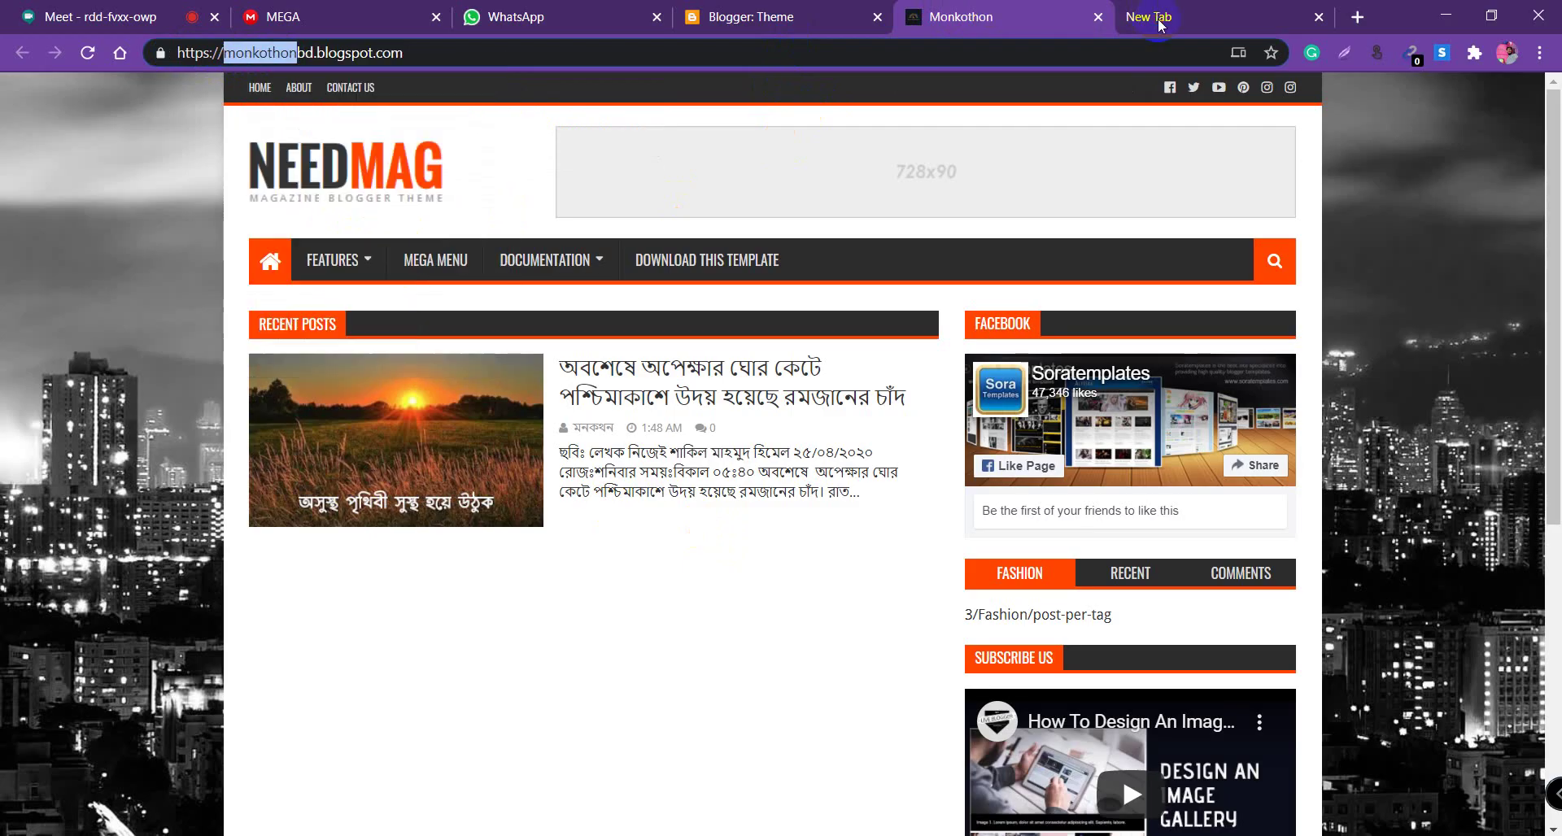
pyautogui.click(1159, 18)
# Search Google for "mionkothon" from the new tab
pyautogui.click(326, 52)
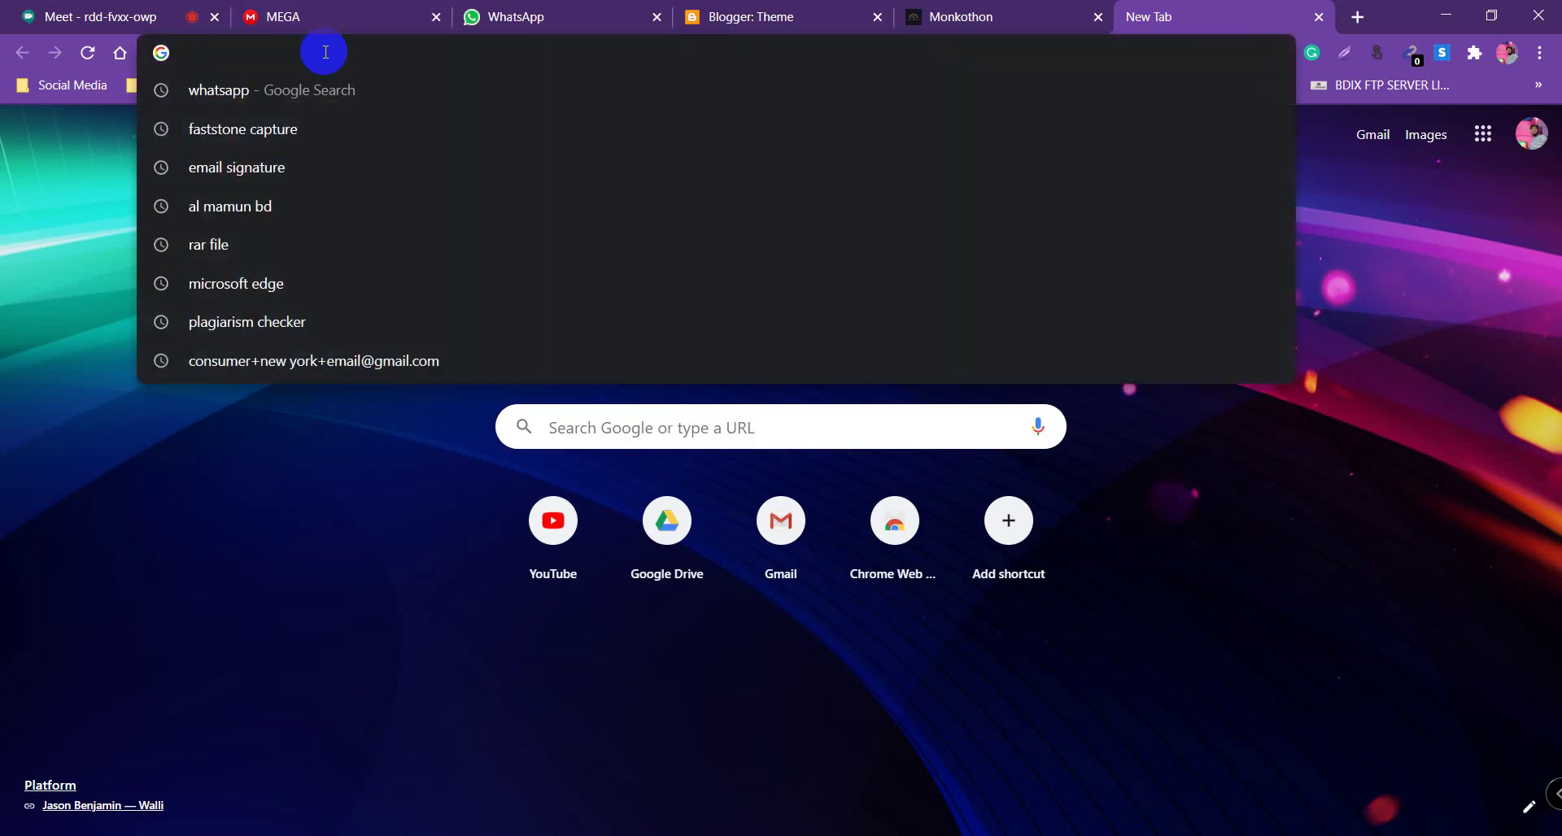
pyautogui.write('mi')
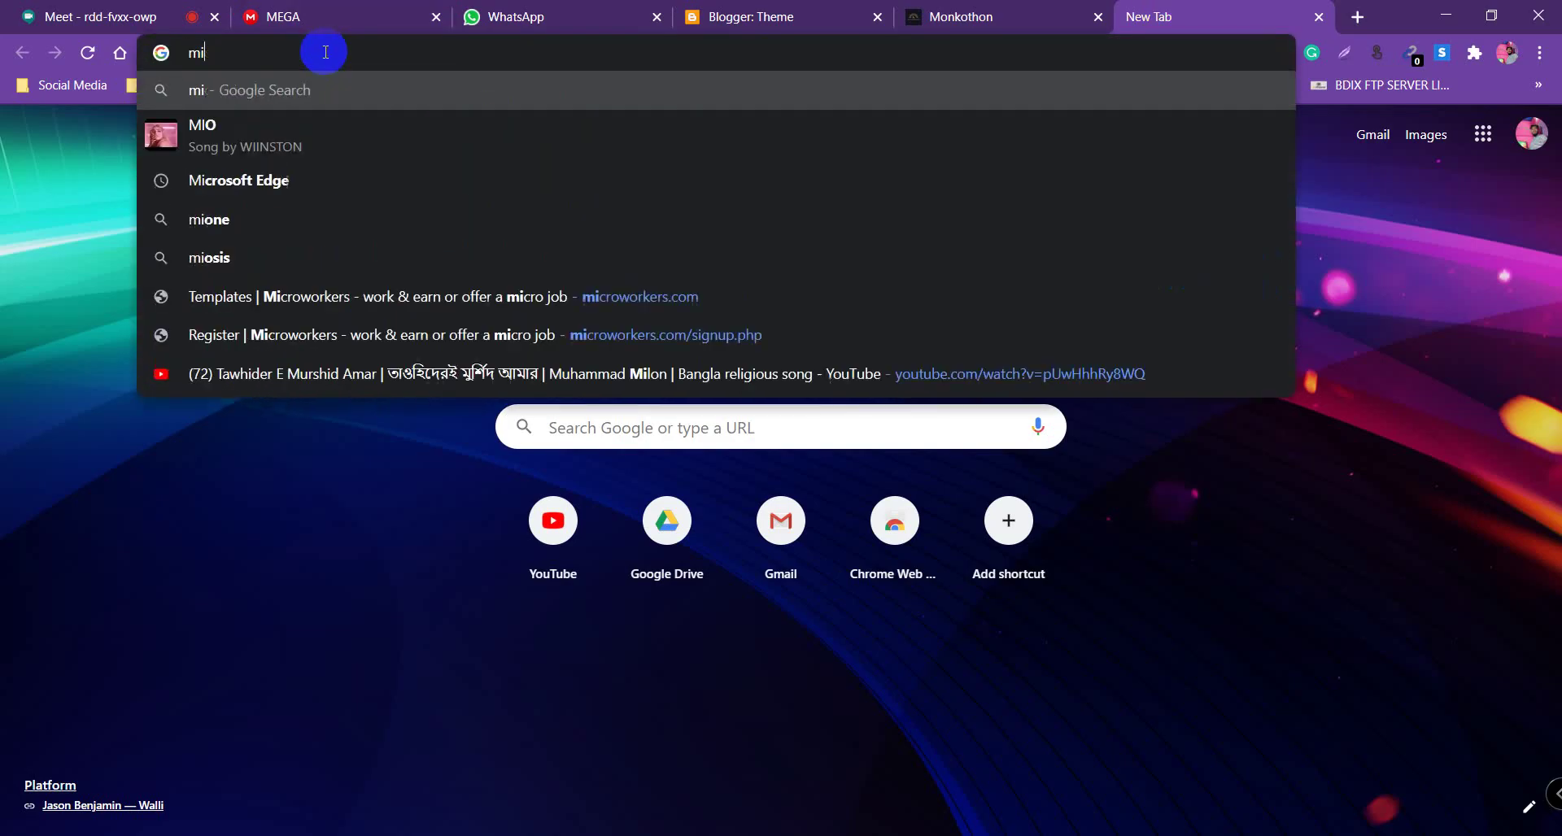
pyautogui.write('on')
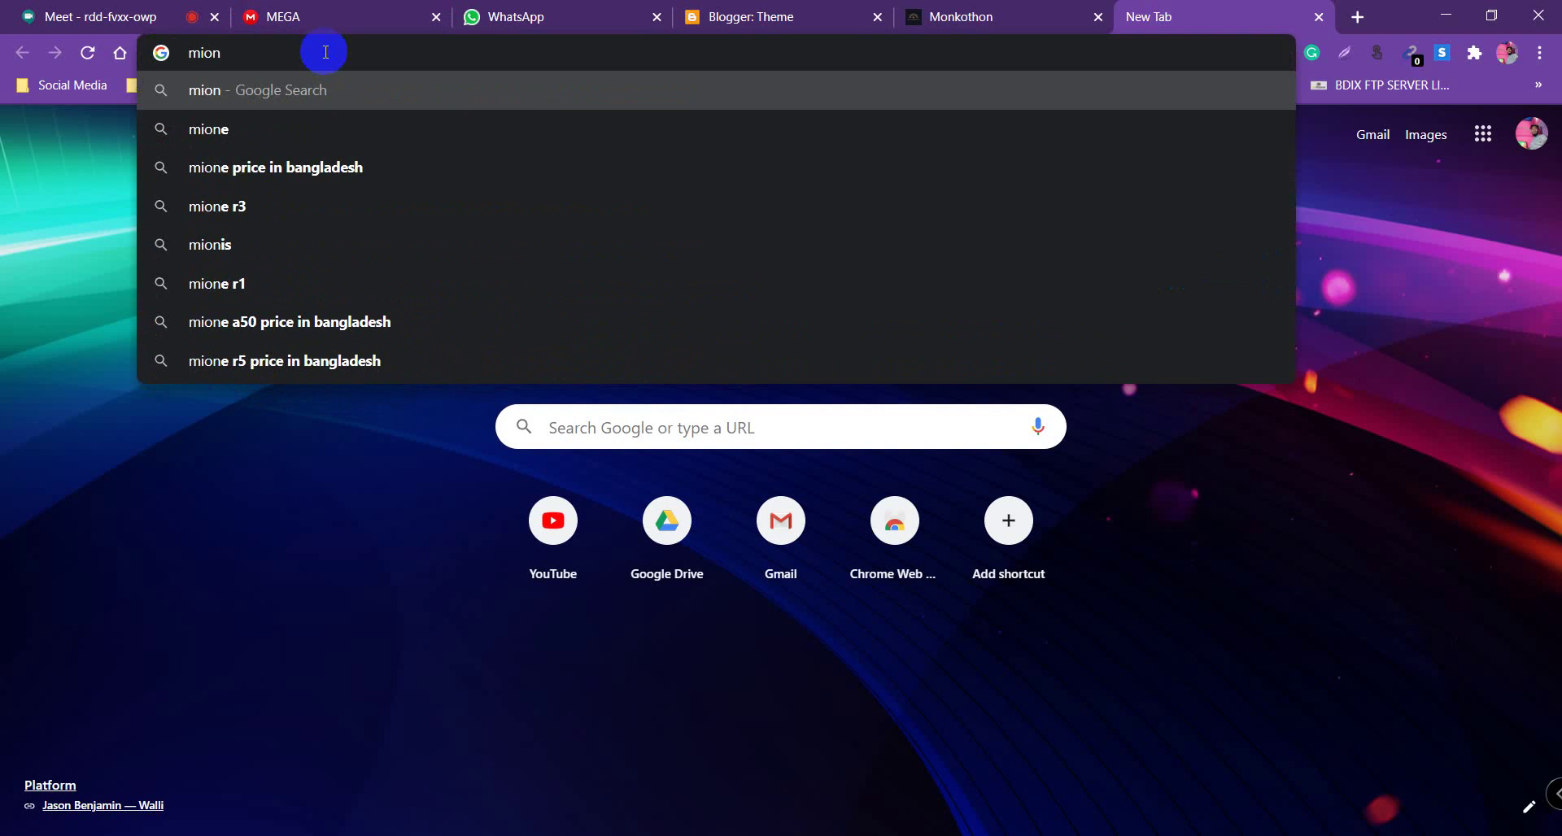
pyautogui.write('kothon')
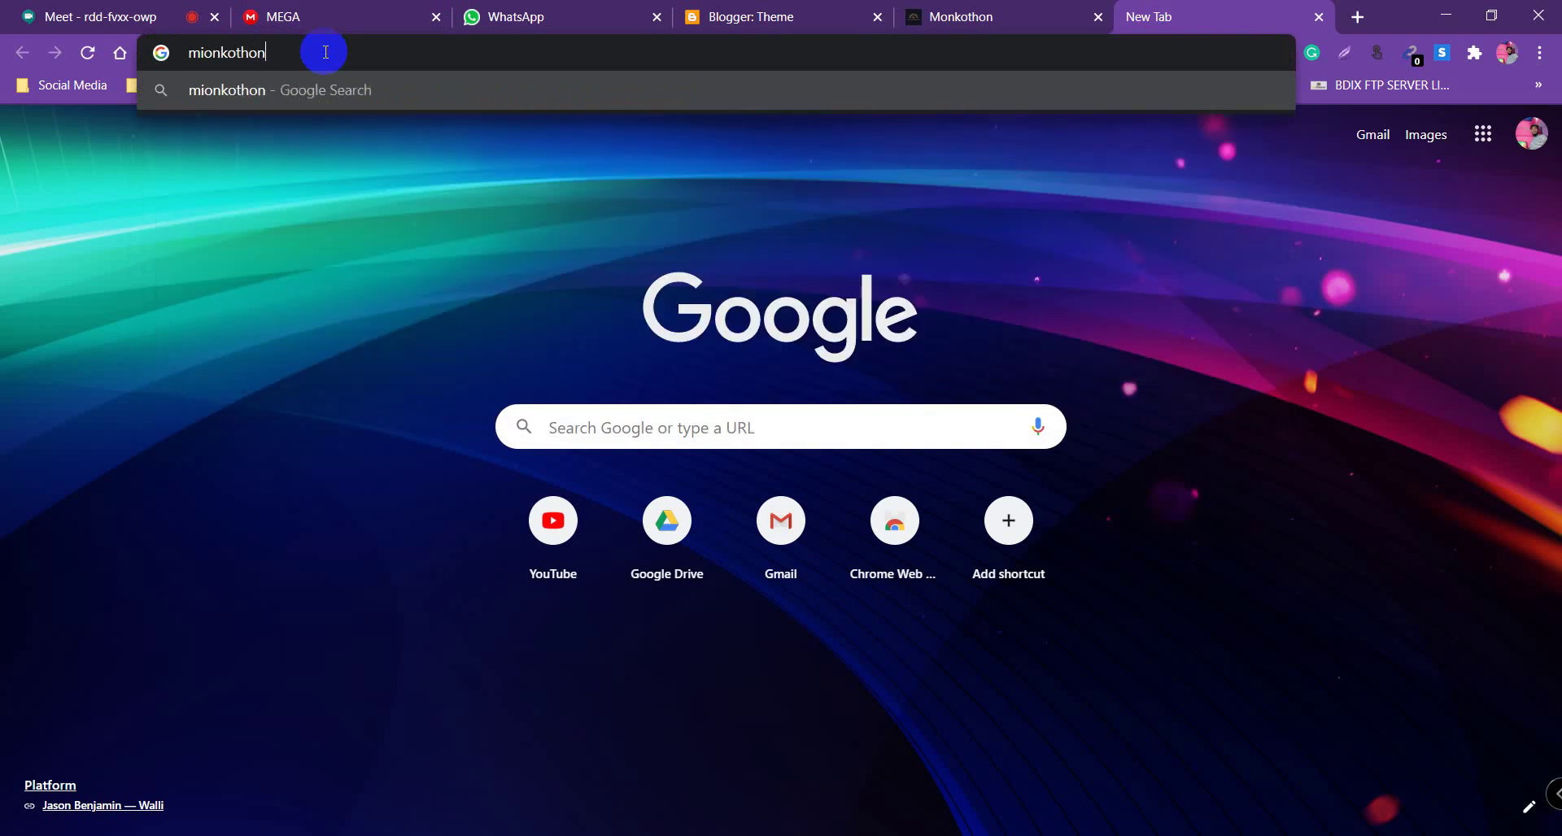
pyautogui.press('Return')
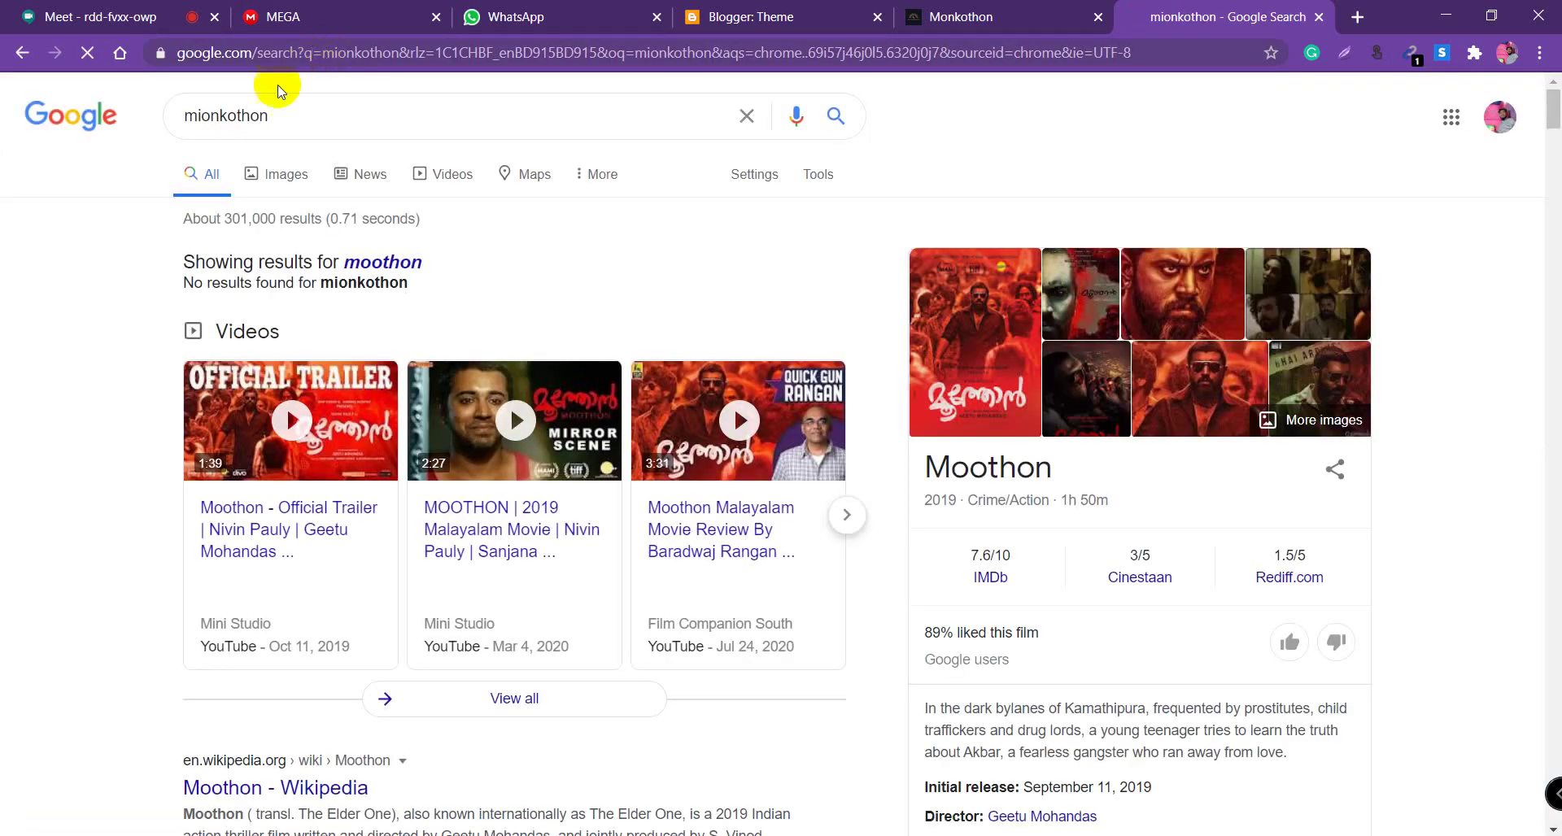
# Switch to Google image results and correct the search term to "monkothon"
pyautogui.click(277, 174)
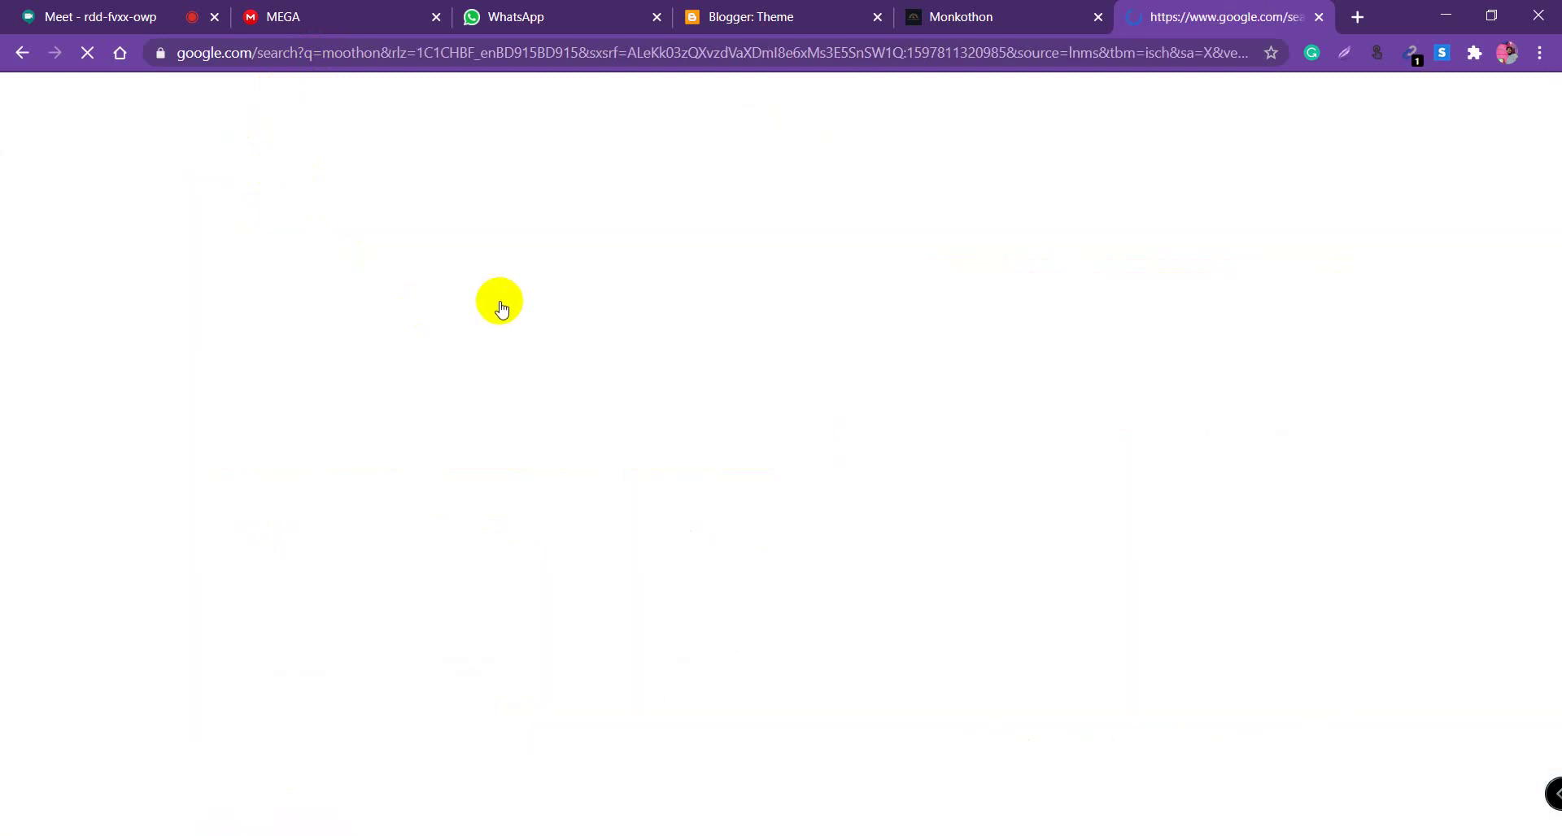
pyautogui.click(610, 315)
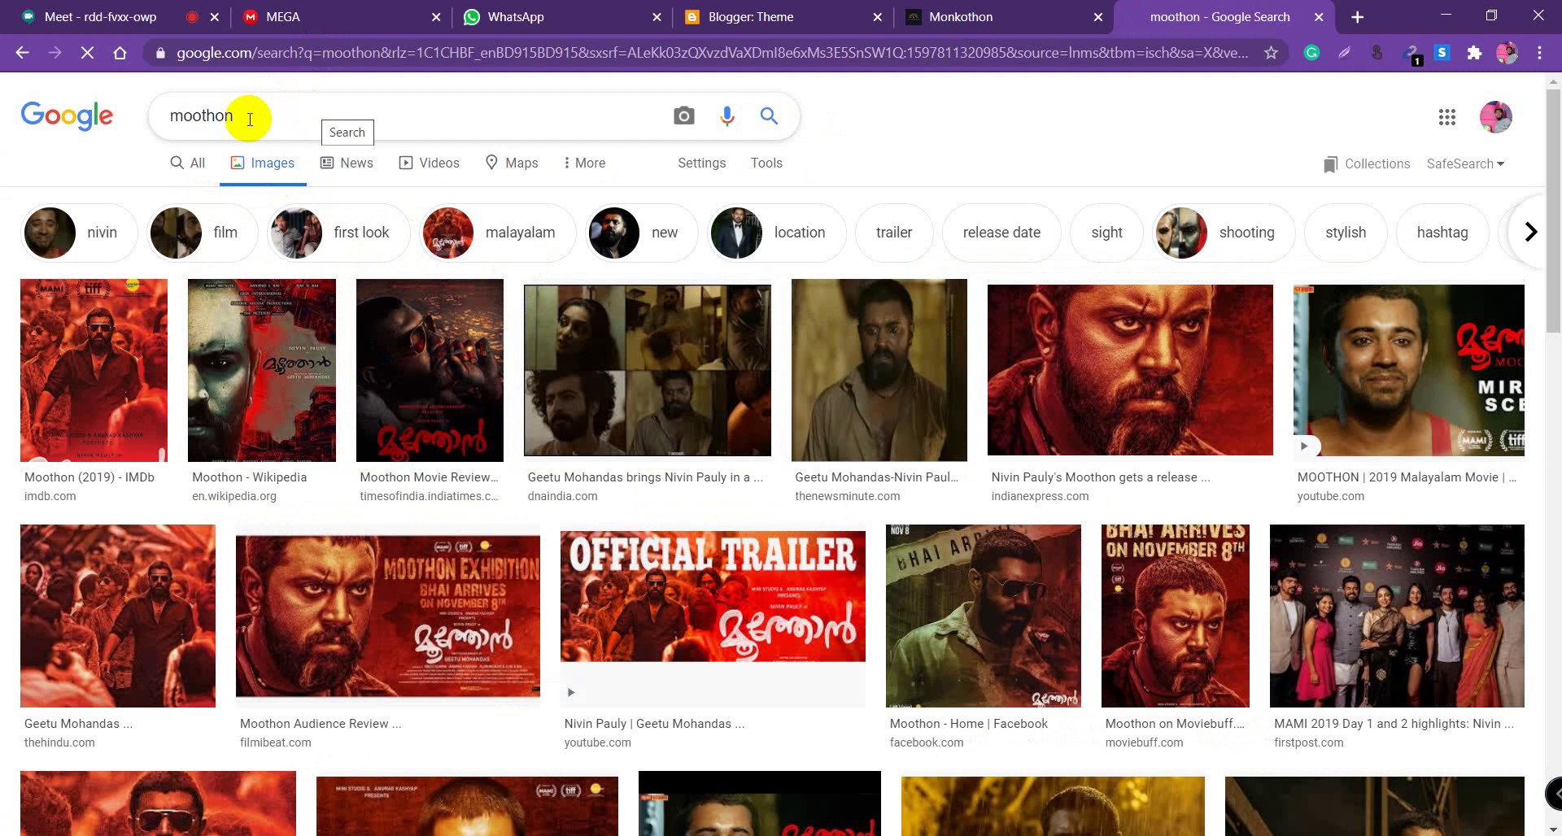
pyautogui.click(191, 116)
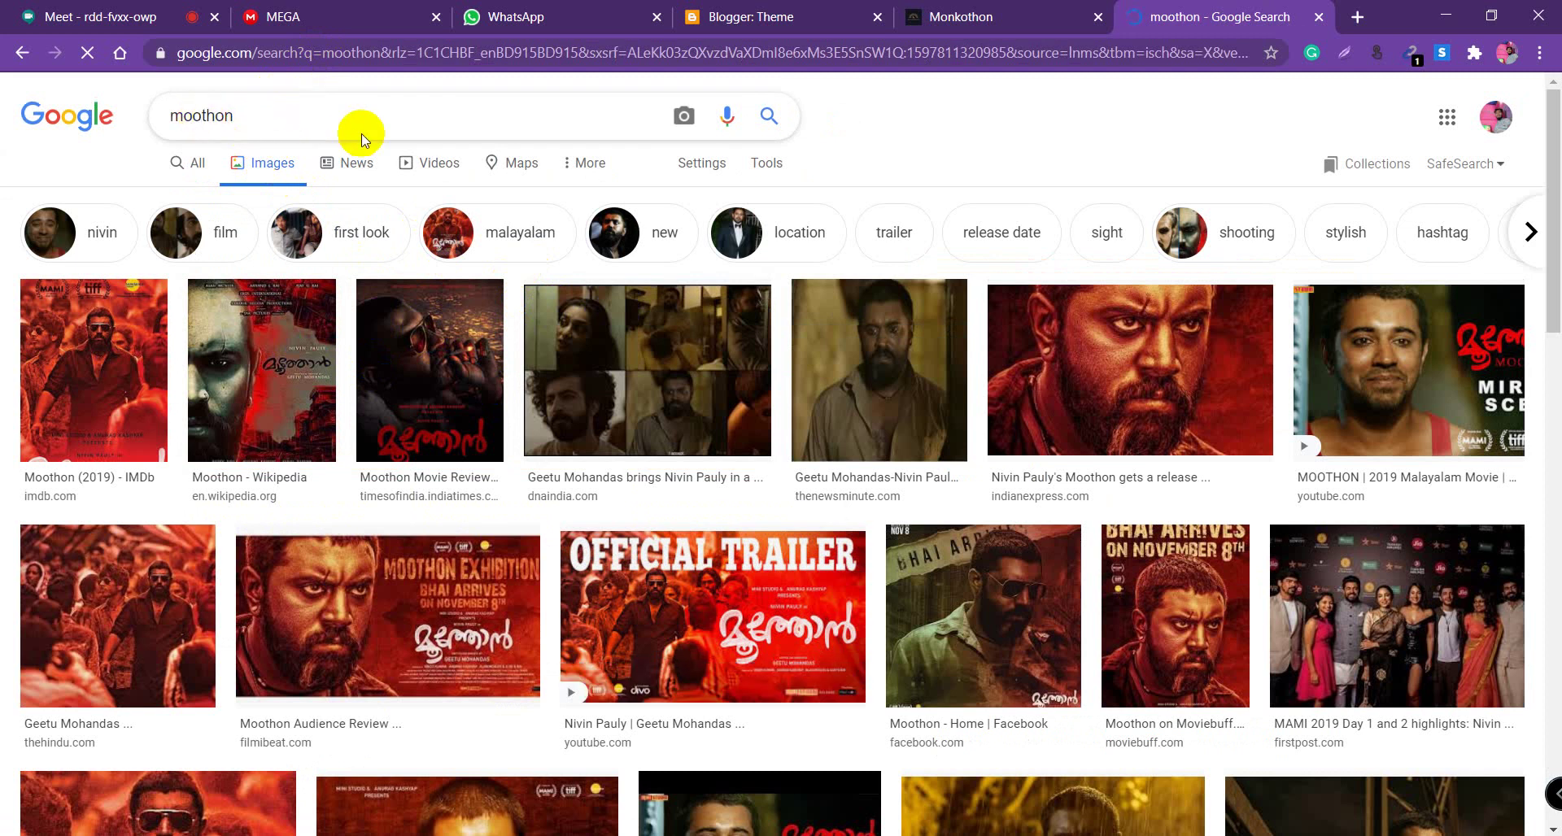
pyautogui.press('BackSpace')
pyautogui.write('nko')
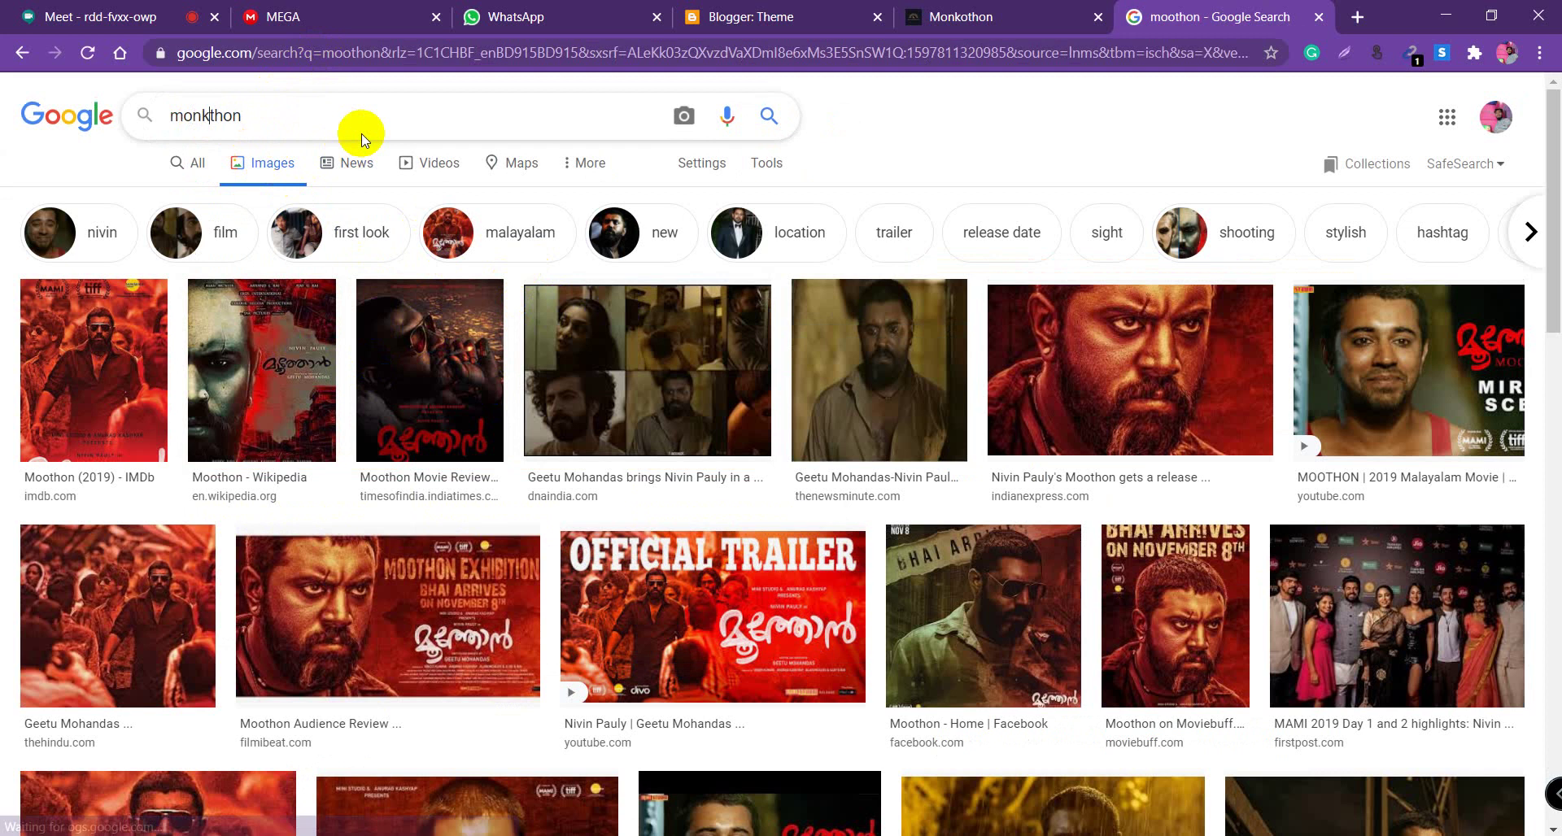
pyautogui.click(768, 116)
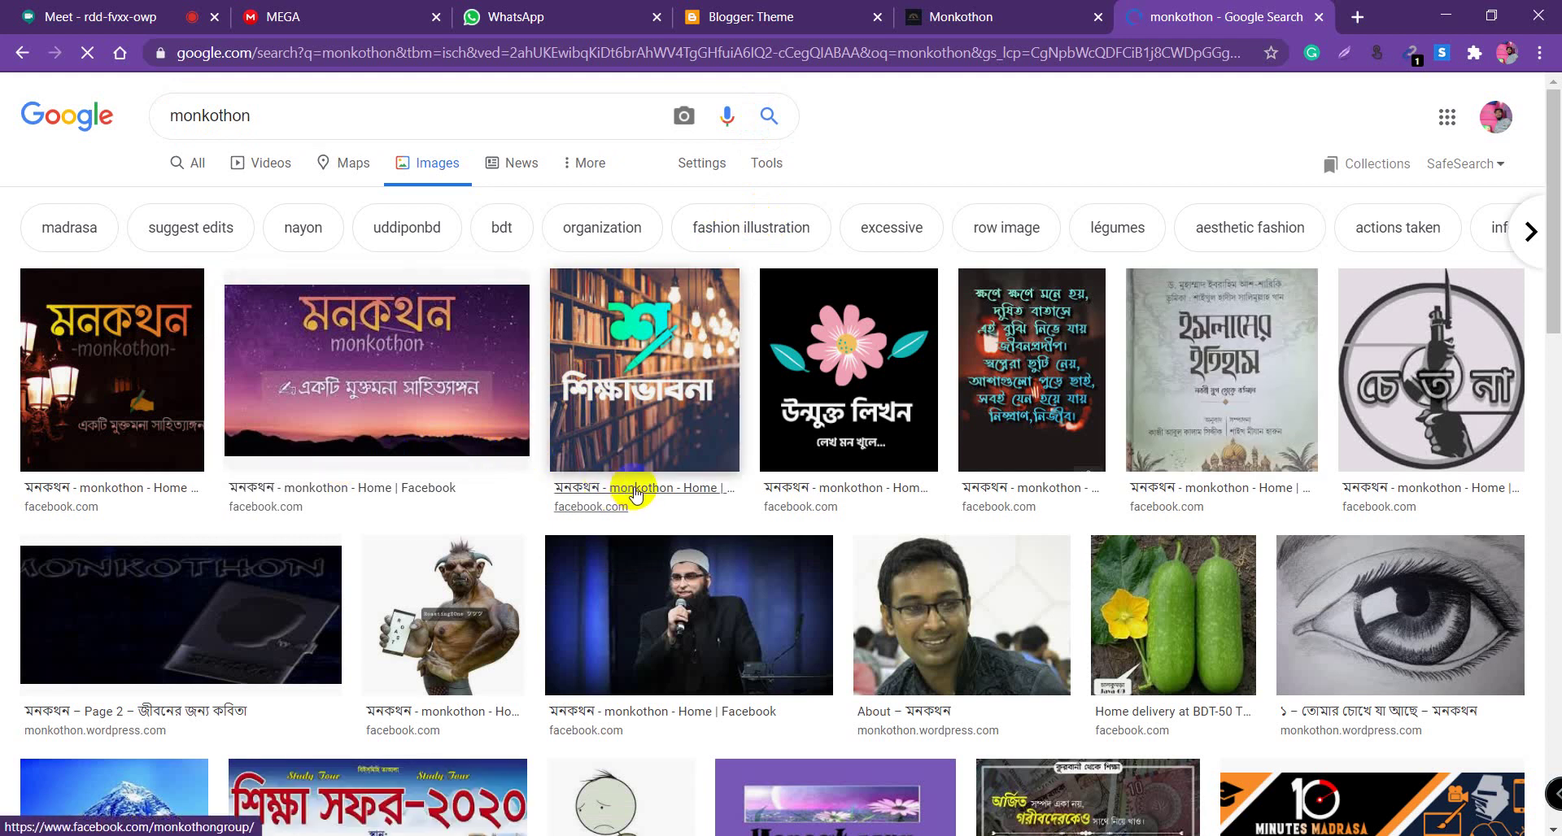
# Open the eye sketch image result in a new tab and close the image search results
pyautogui.rightClick(1378, 612)
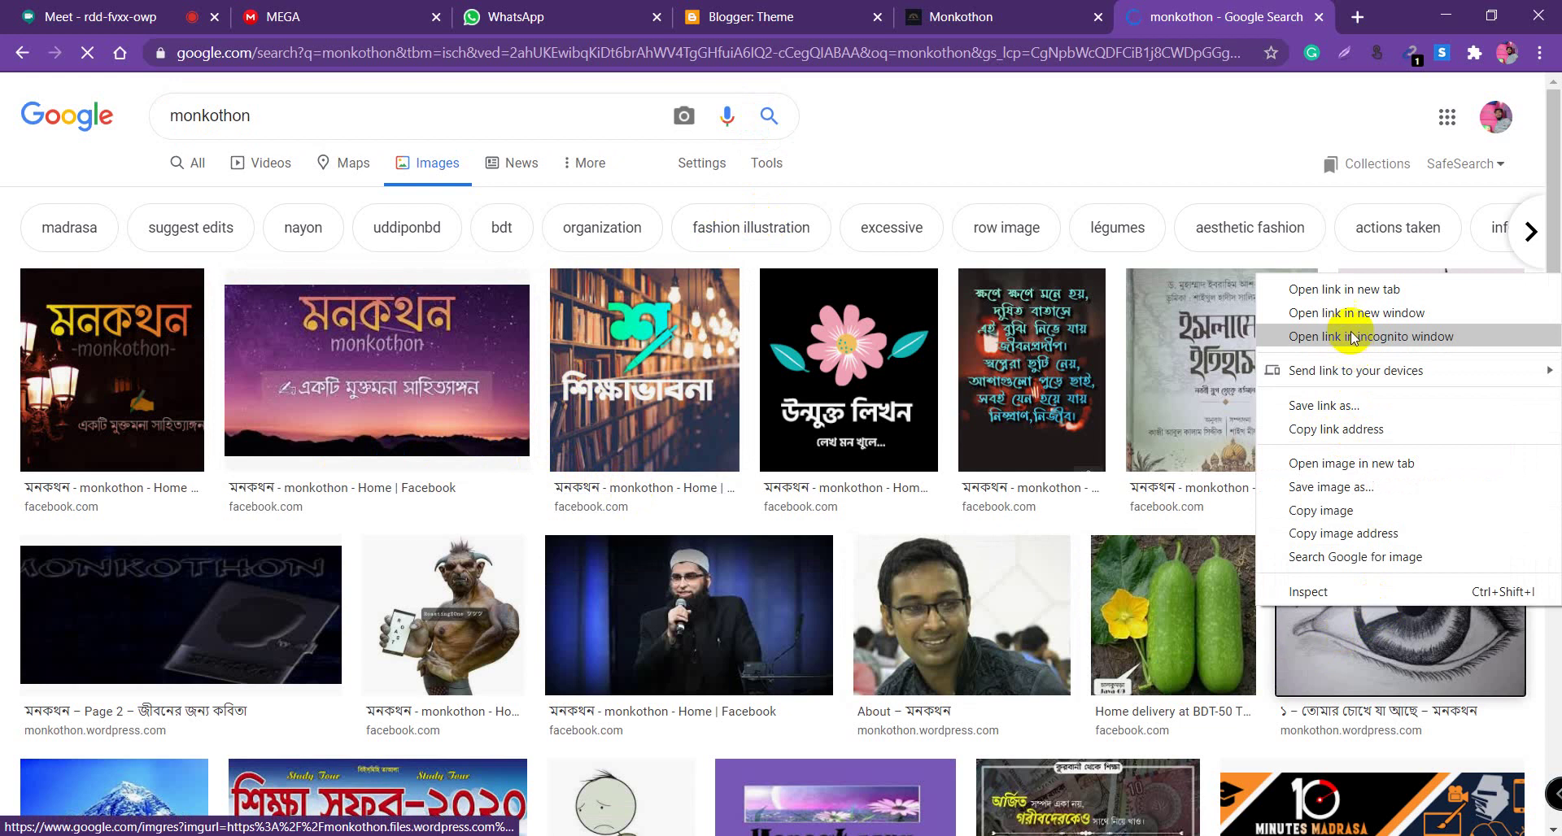
pyautogui.click(1350, 289)
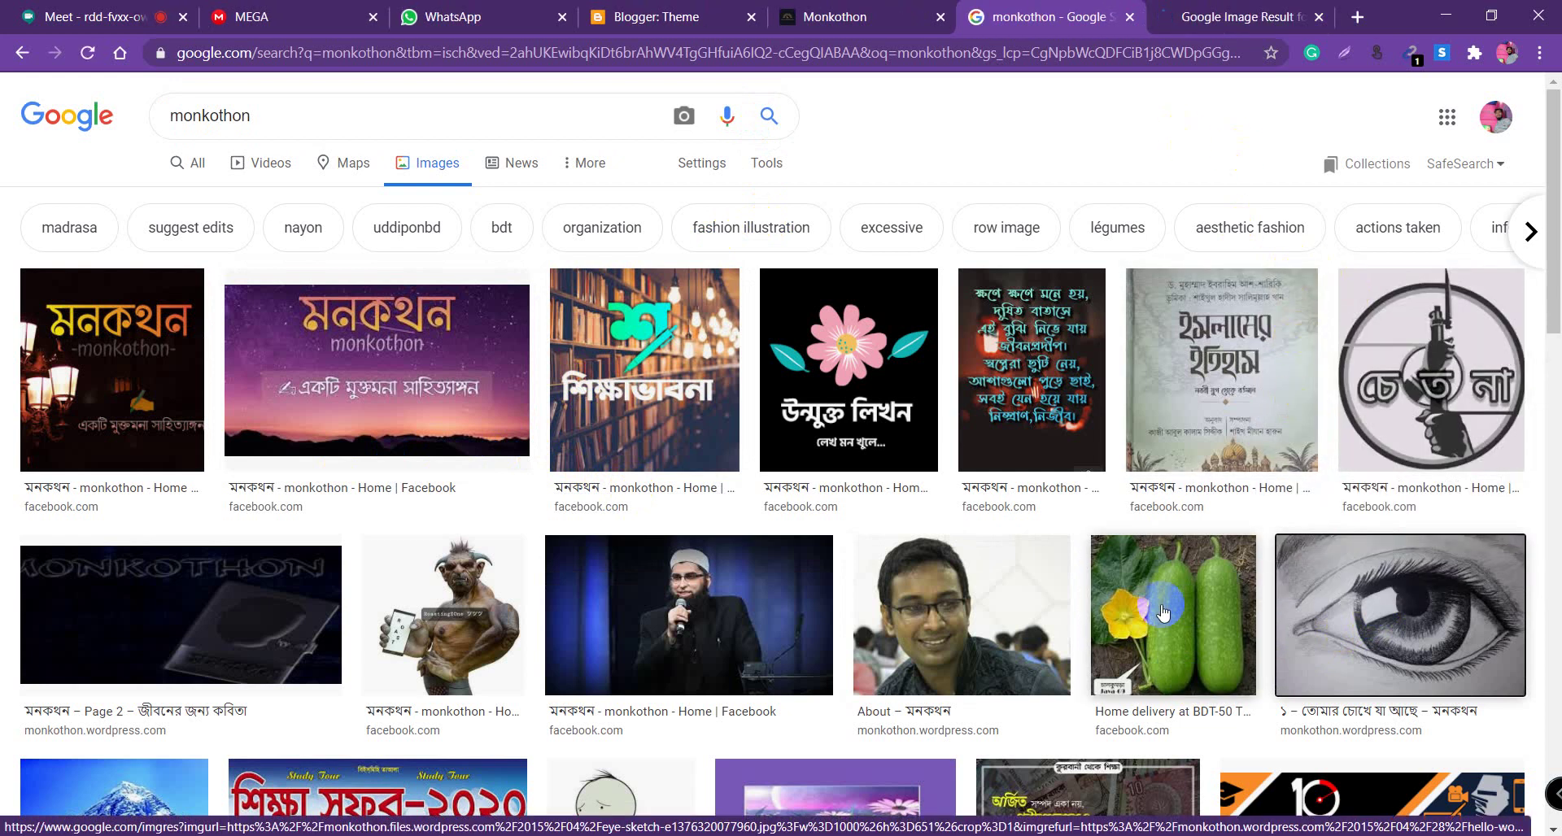
pyautogui.click(1130, 16)
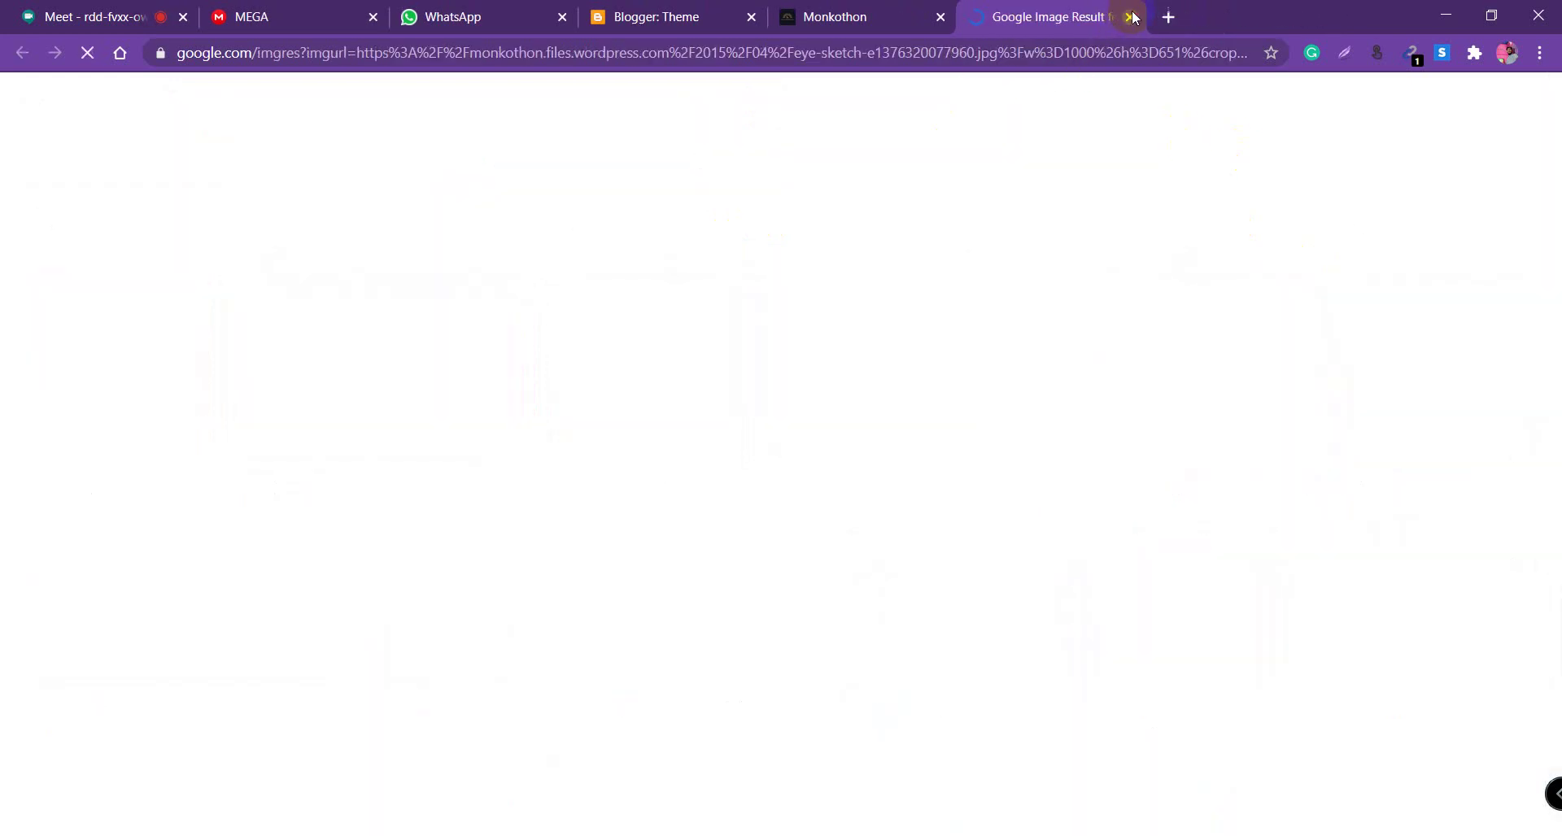
# Save the eye sketch image to the desktop as a JPEG named images
pyautogui.rightClick(724, 368)
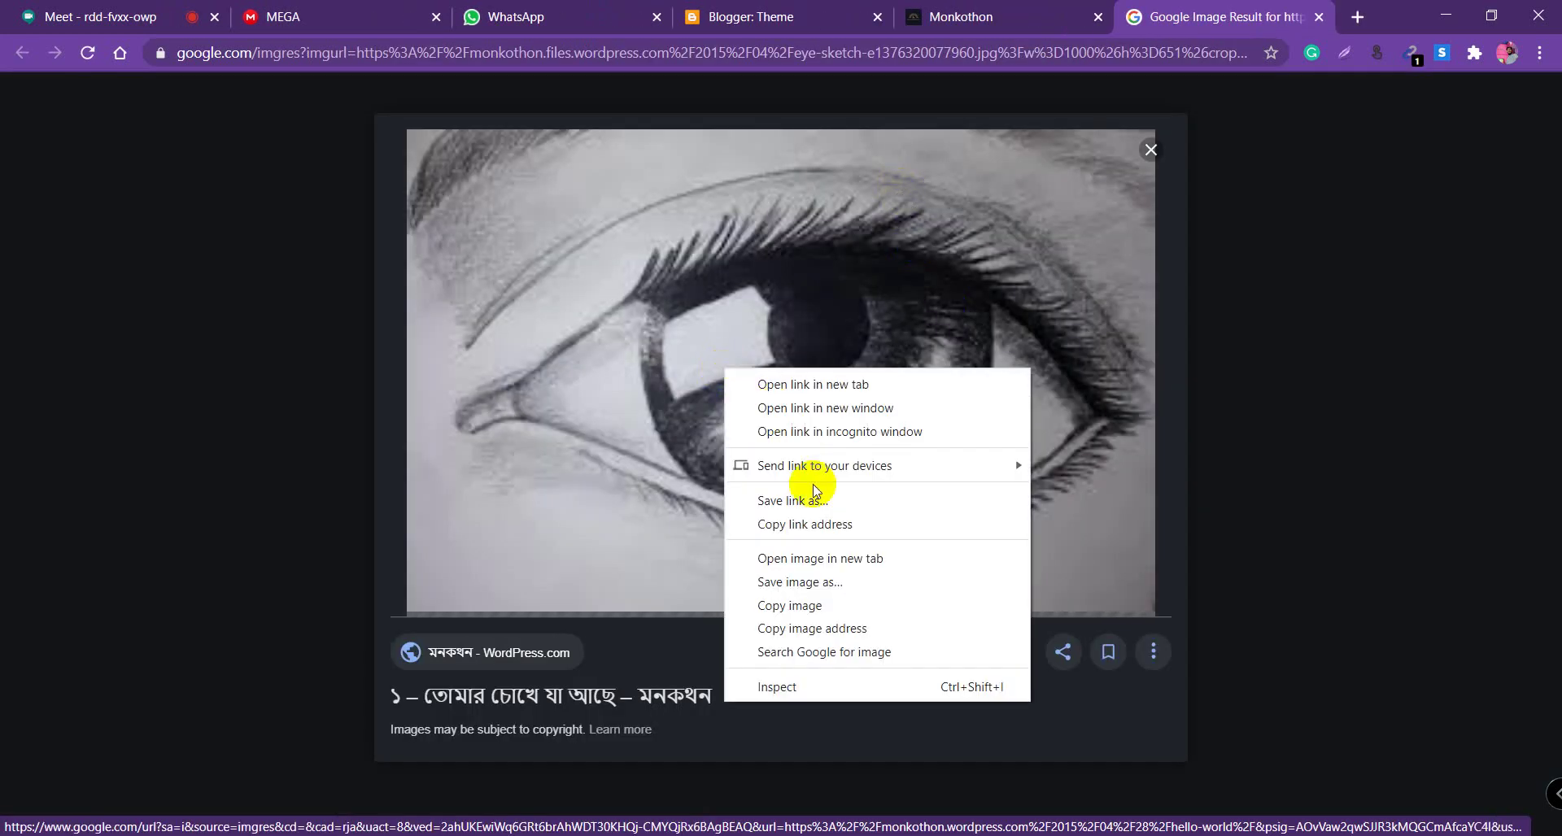
pyautogui.click(843, 582)
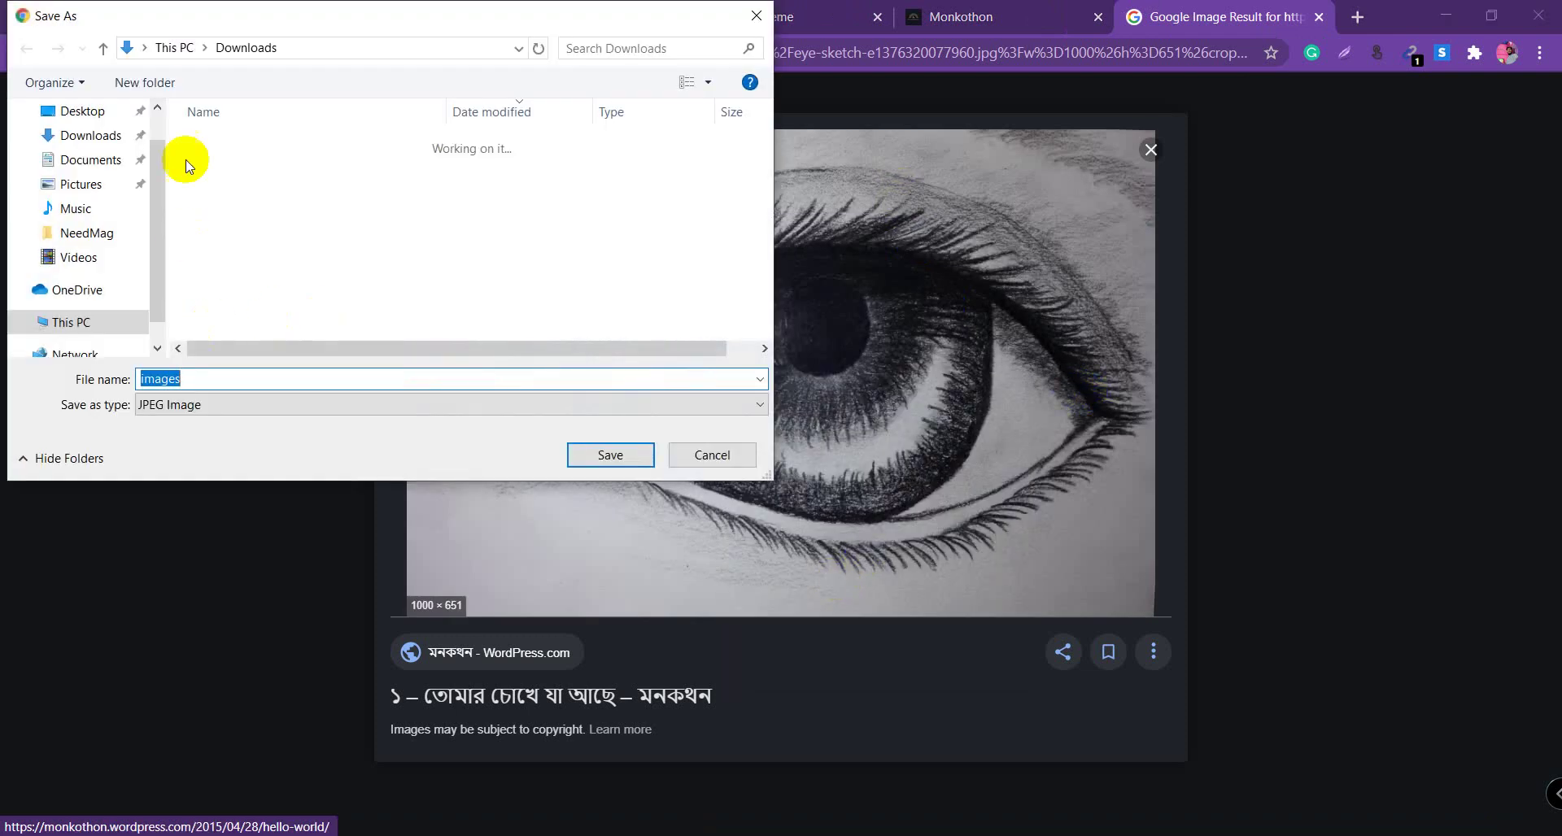
pyautogui.click(85, 112)
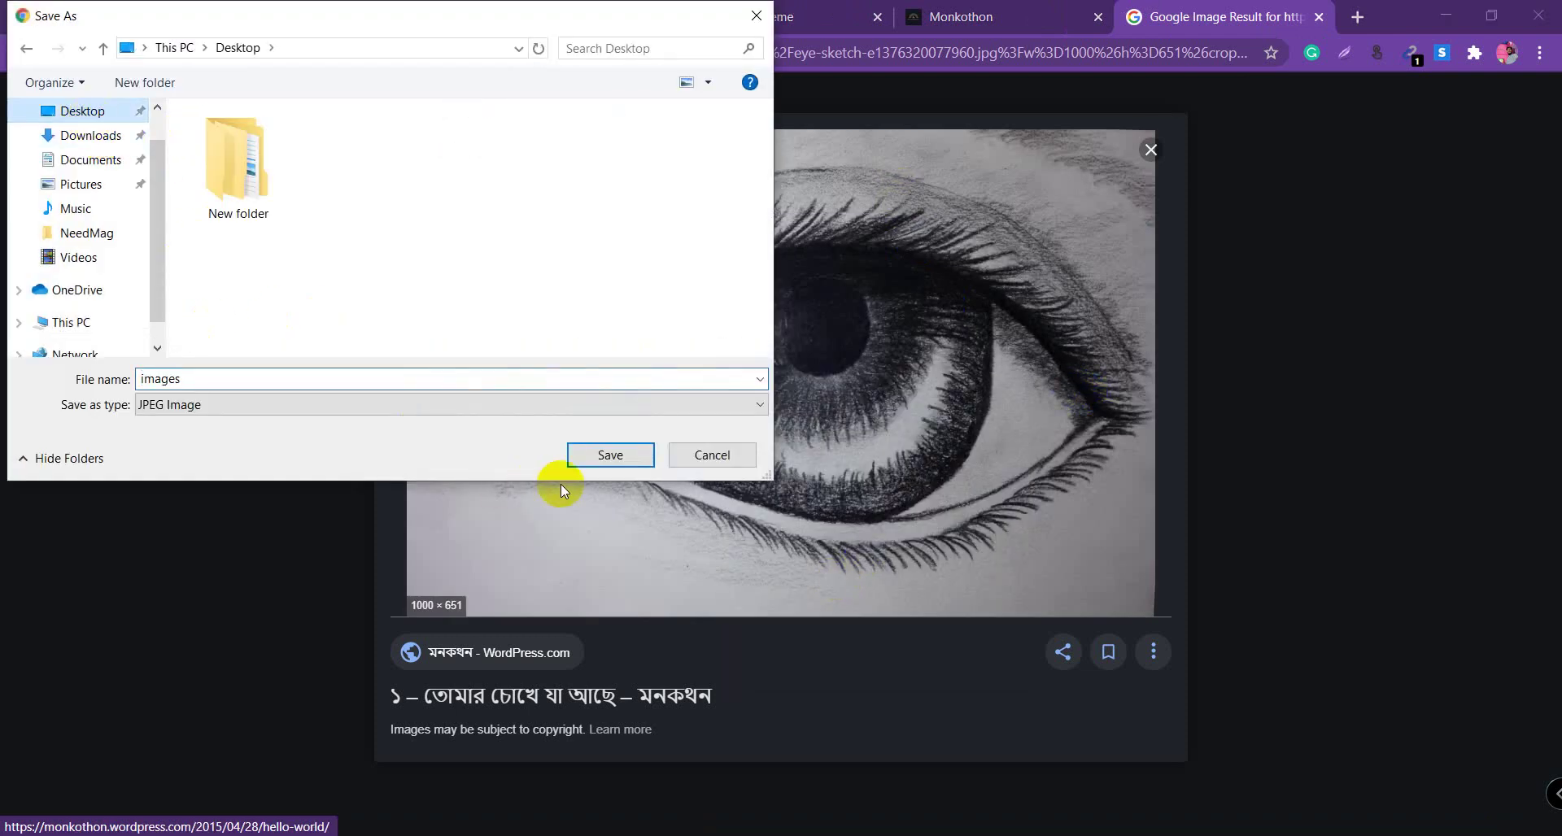
pyautogui.click(612, 458)
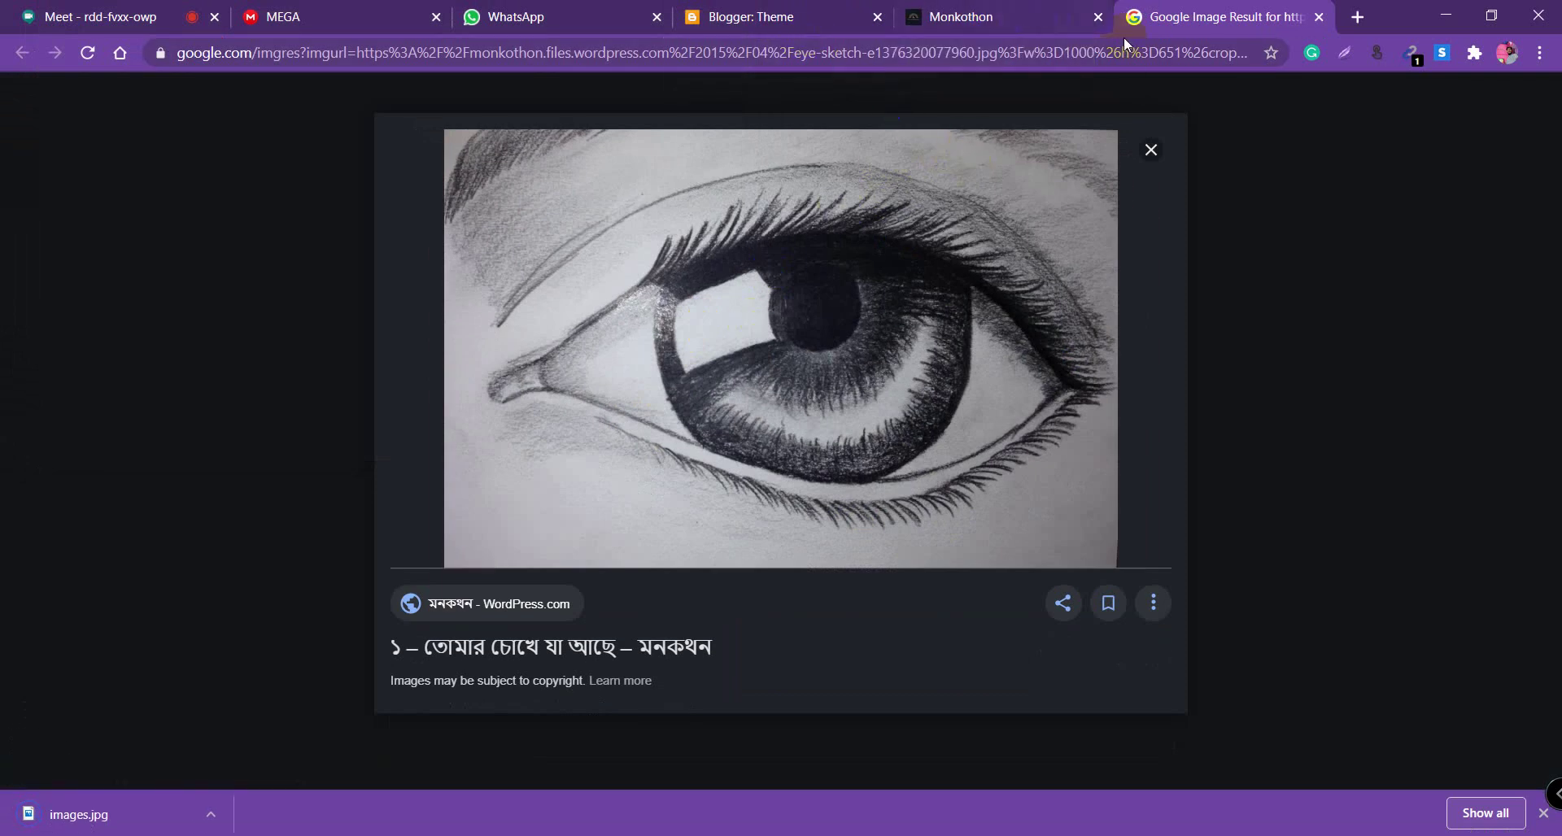
pyautogui.click(1156, 94)
# Return to the Blogger dashboard and open the Monkothon blog's layout page
pyautogui.click(769, 23)
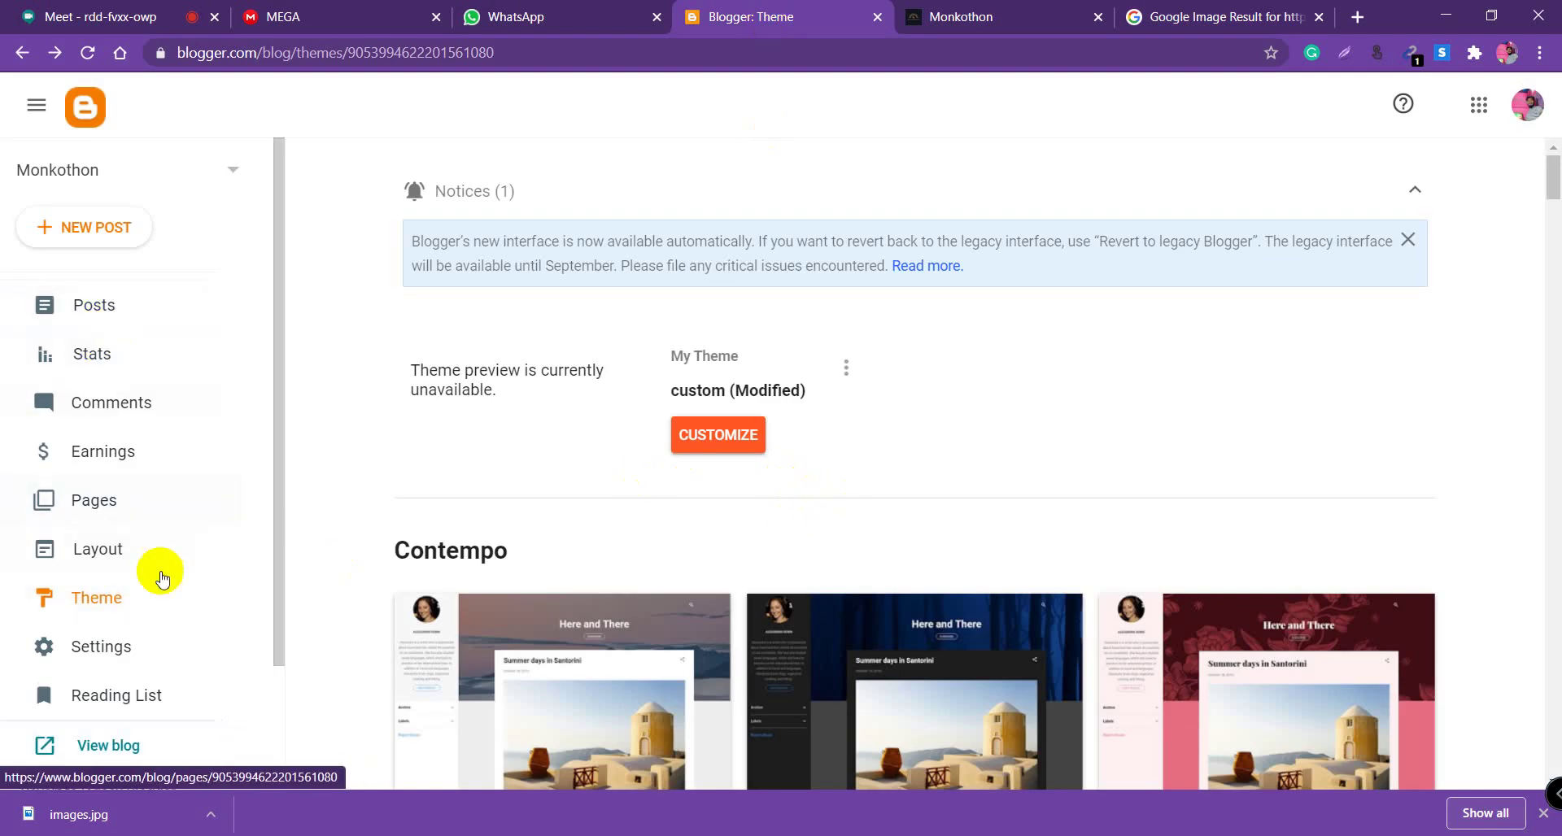
pyautogui.scroll(-2, 203, 569)
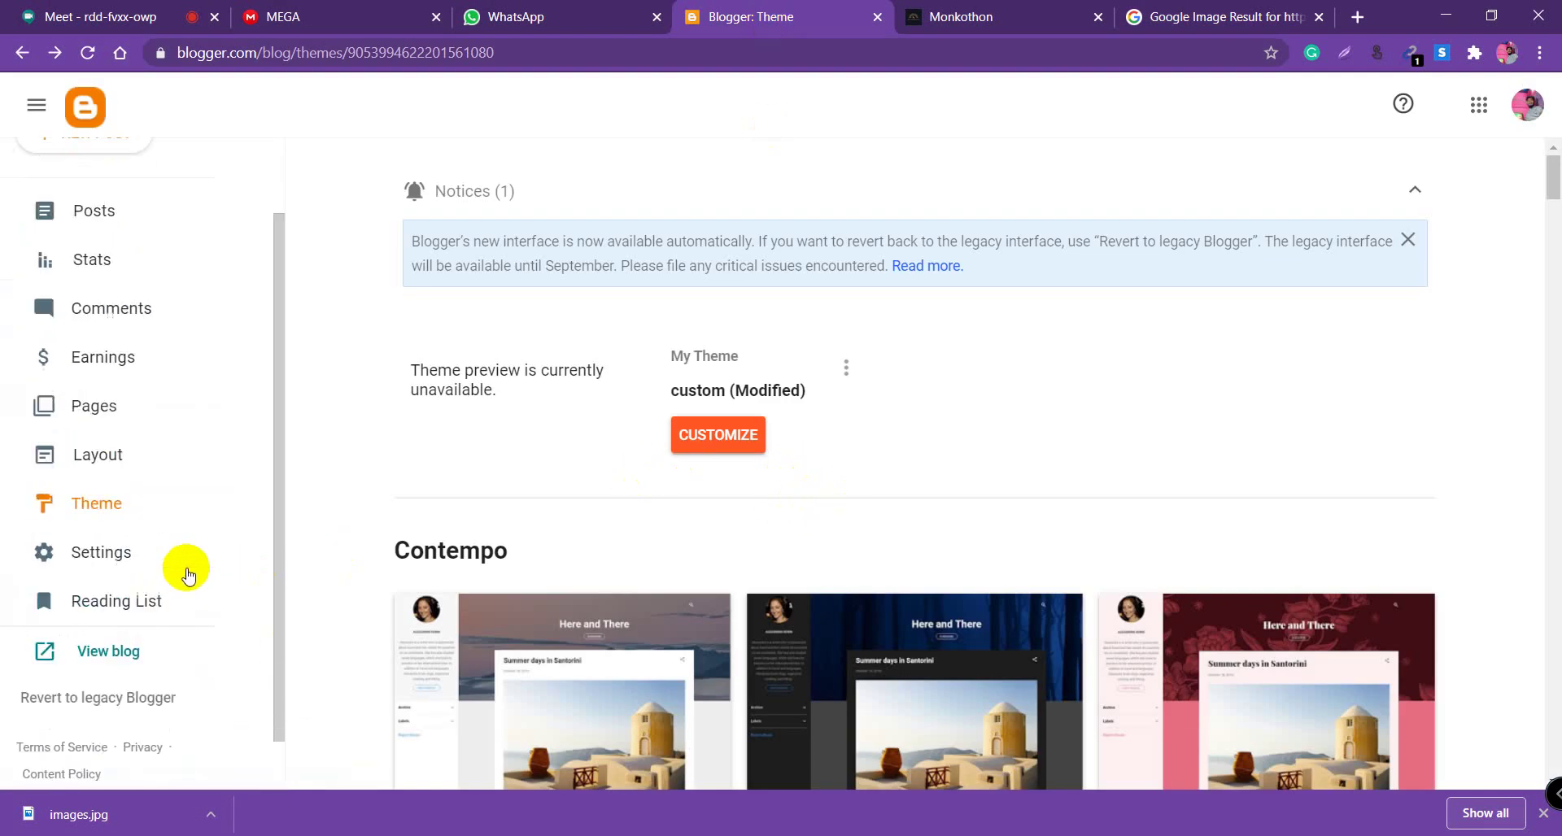
pyautogui.scroll(2, 187, 561)
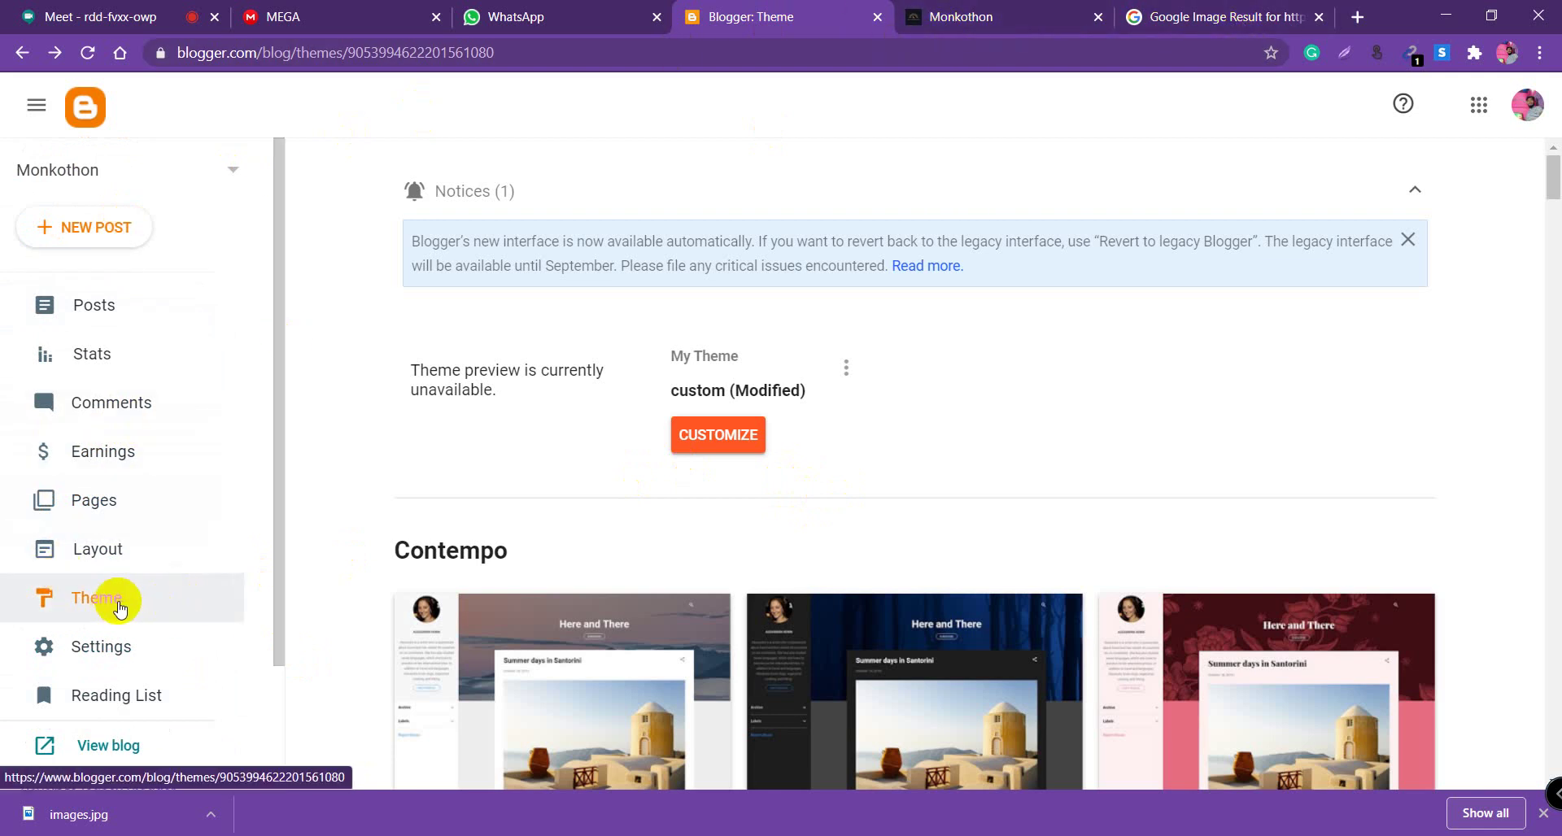
pyautogui.click(115, 647)
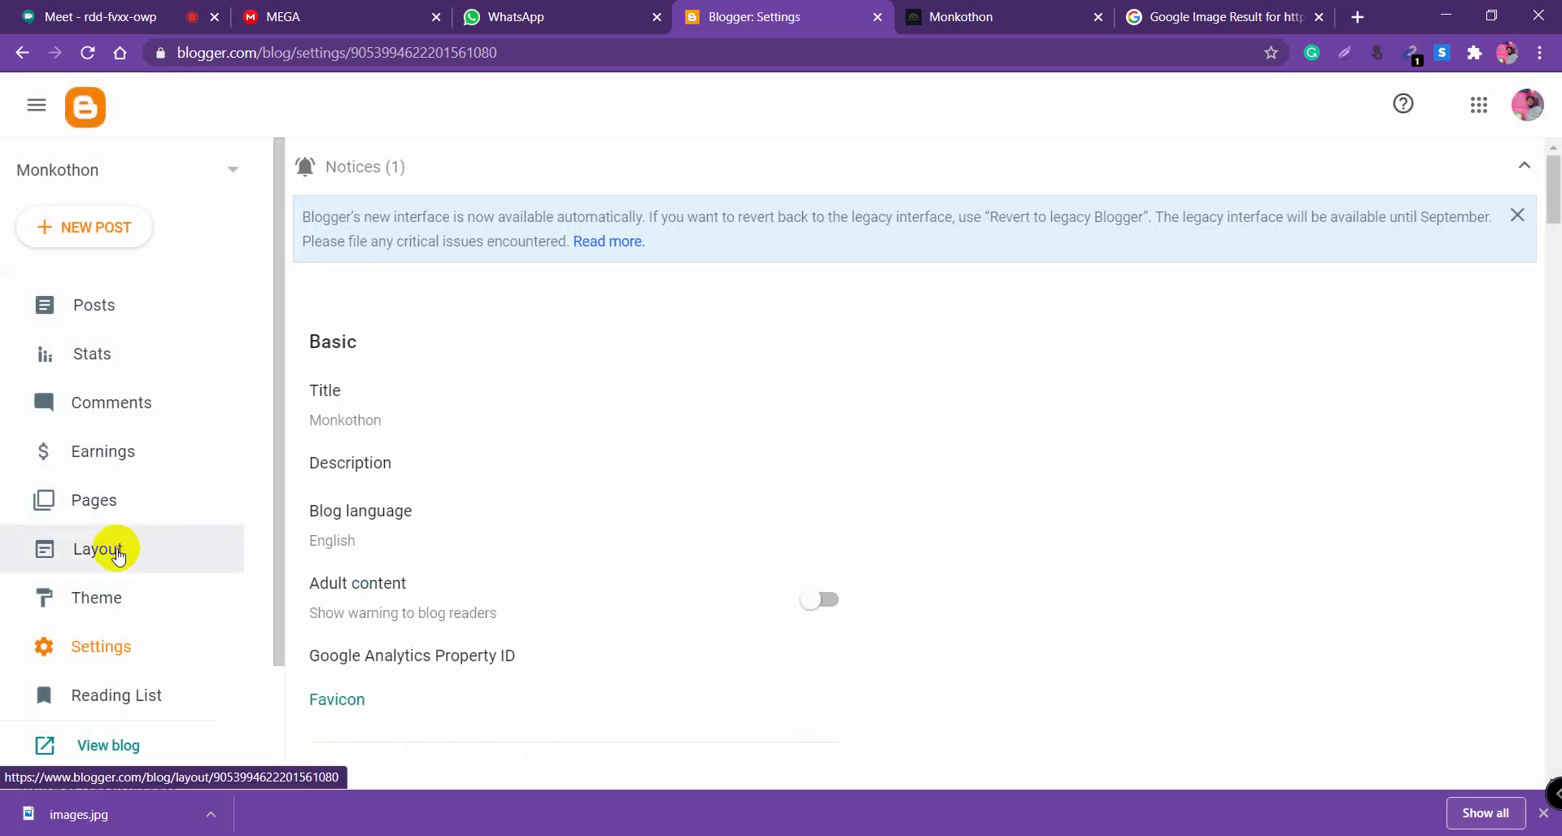
pyautogui.click(118, 552)
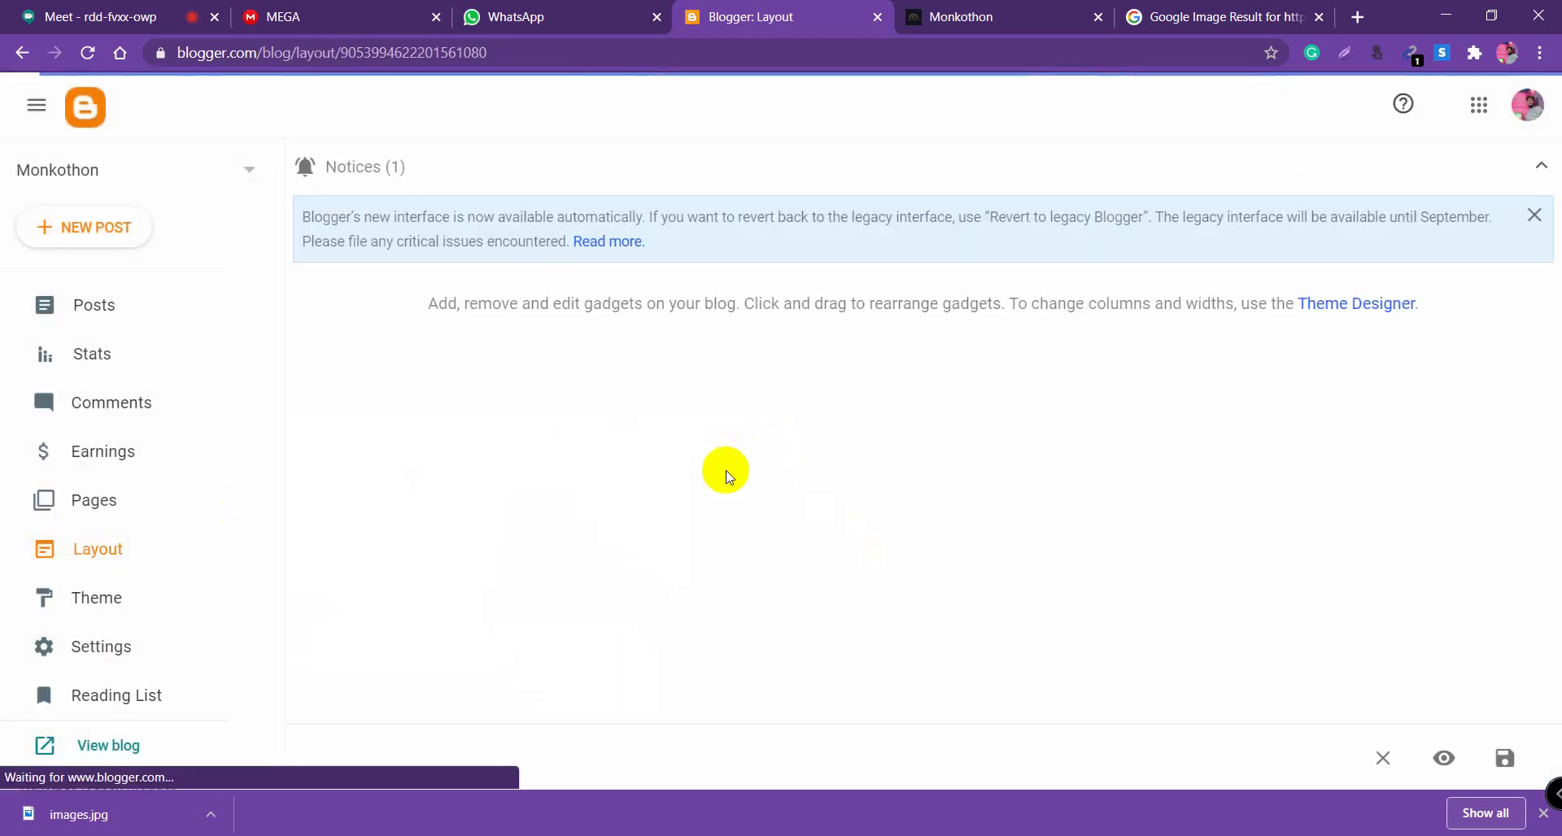
# Open the Monkothon header gadget in the Logo section for editing and remove its NeedMag logo image
pyautogui.scroll(-3, 720, 476)
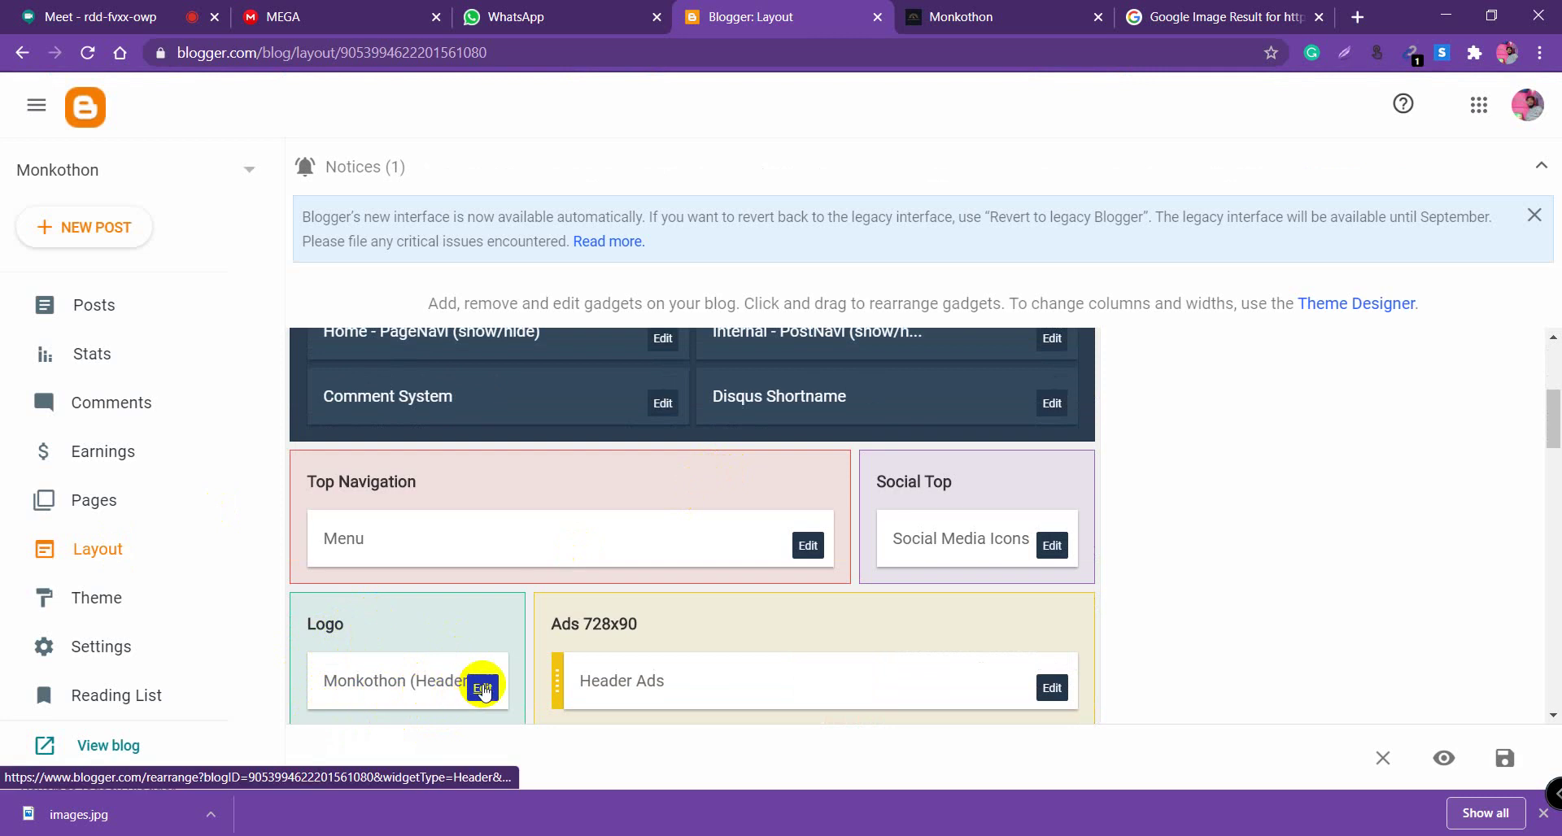
pyautogui.click(481, 688)
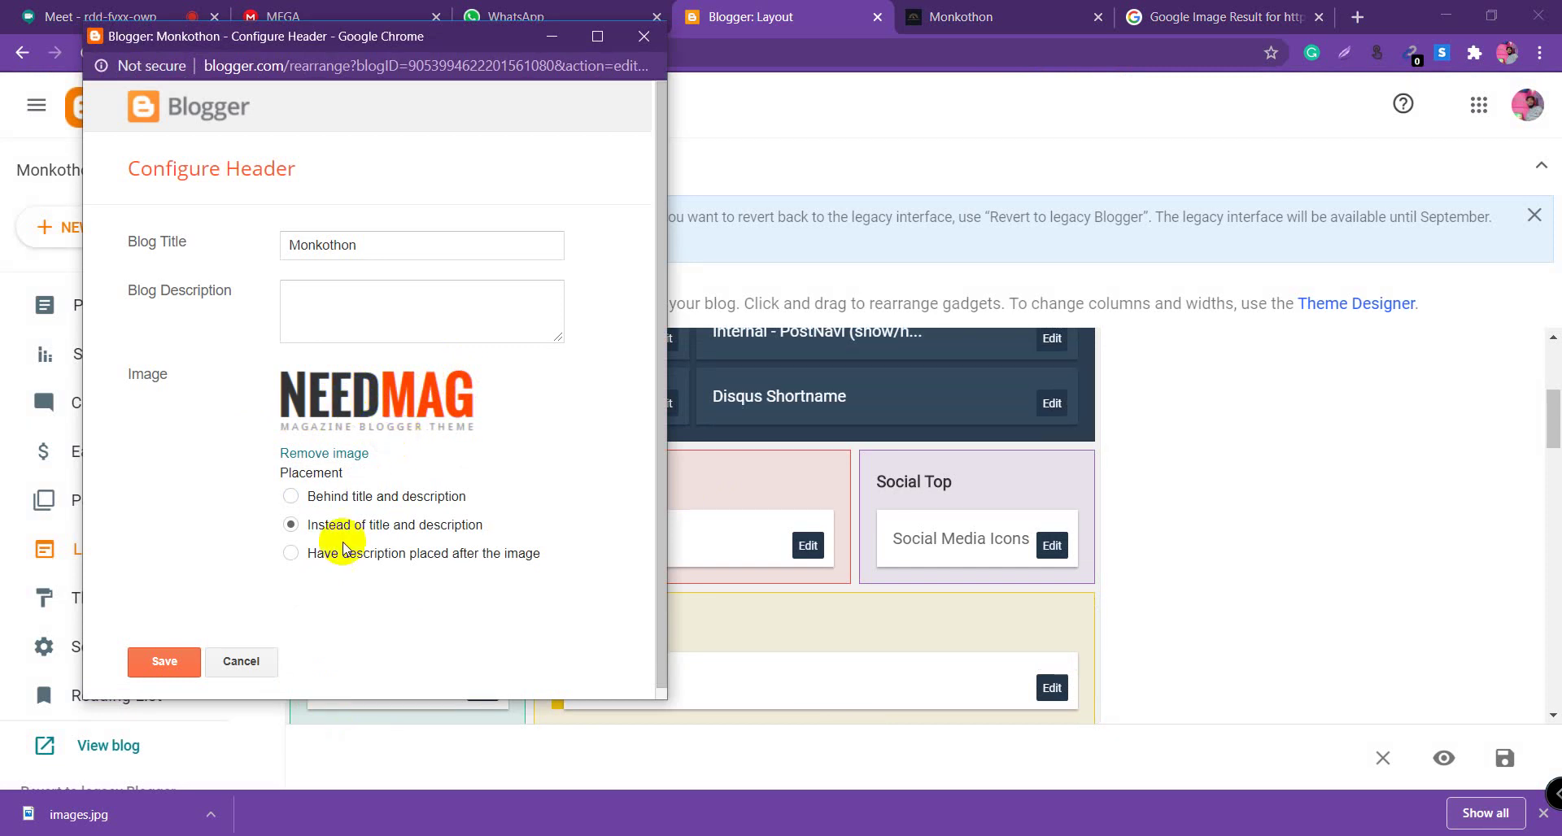
pyautogui.click(353, 293)
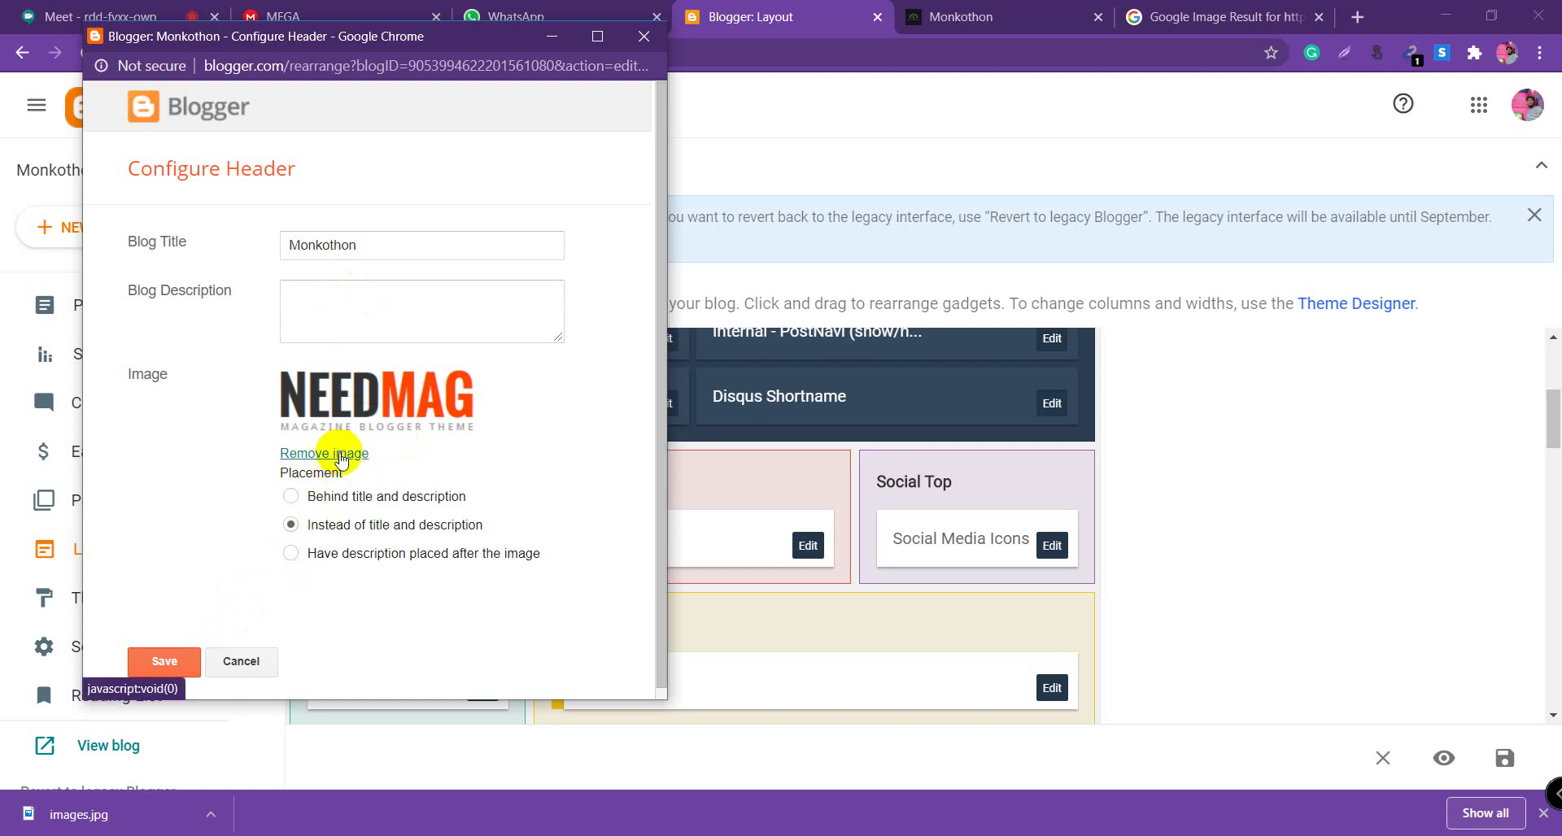
pyautogui.click(340, 455)
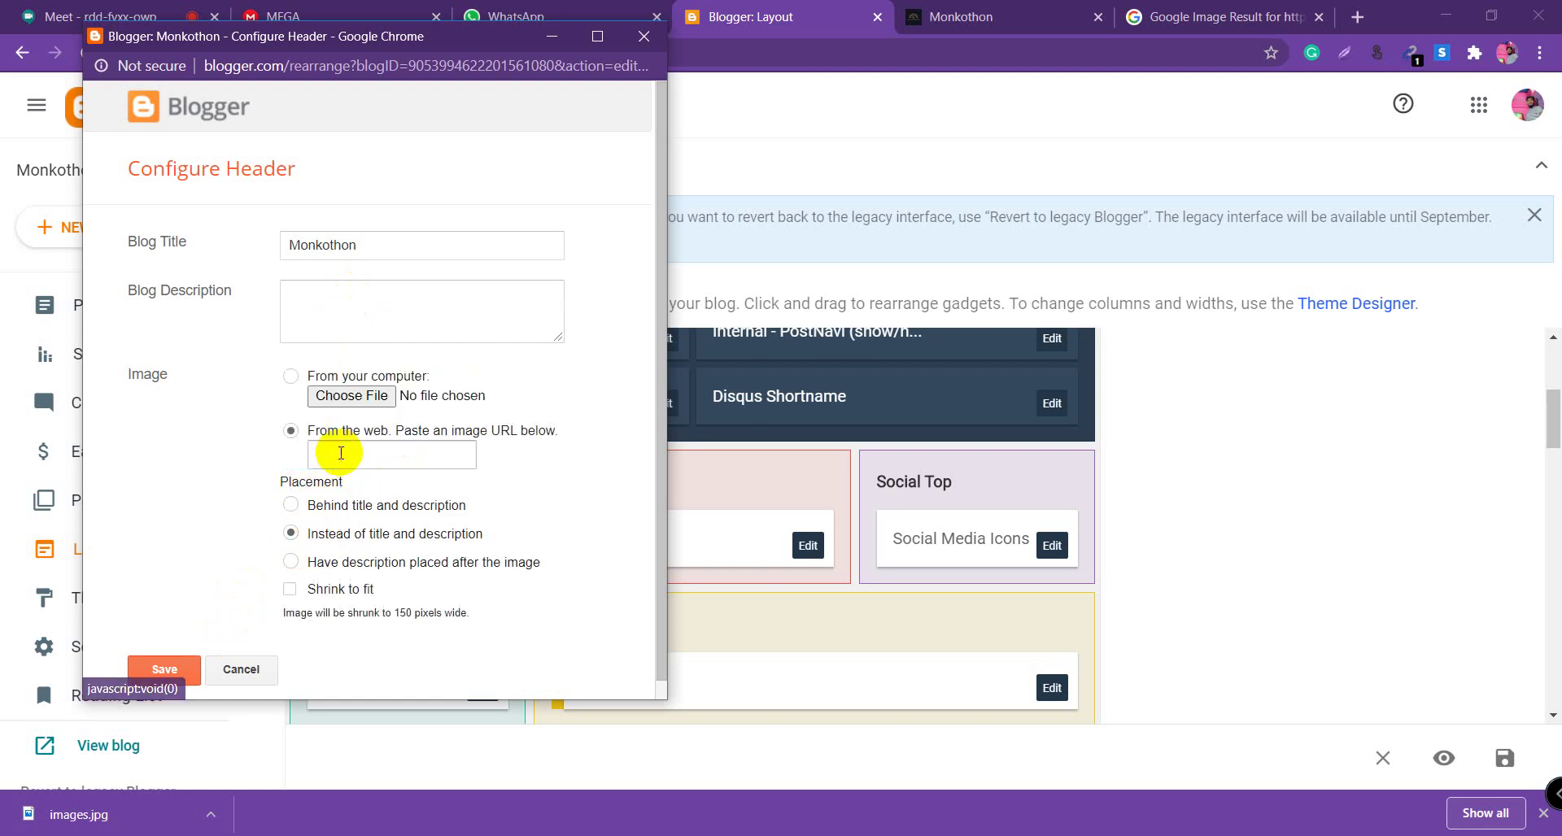
# Upload the images file from the desktop as the header image, placed instead of title and description, and save the header
pyautogui.click(359, 397)
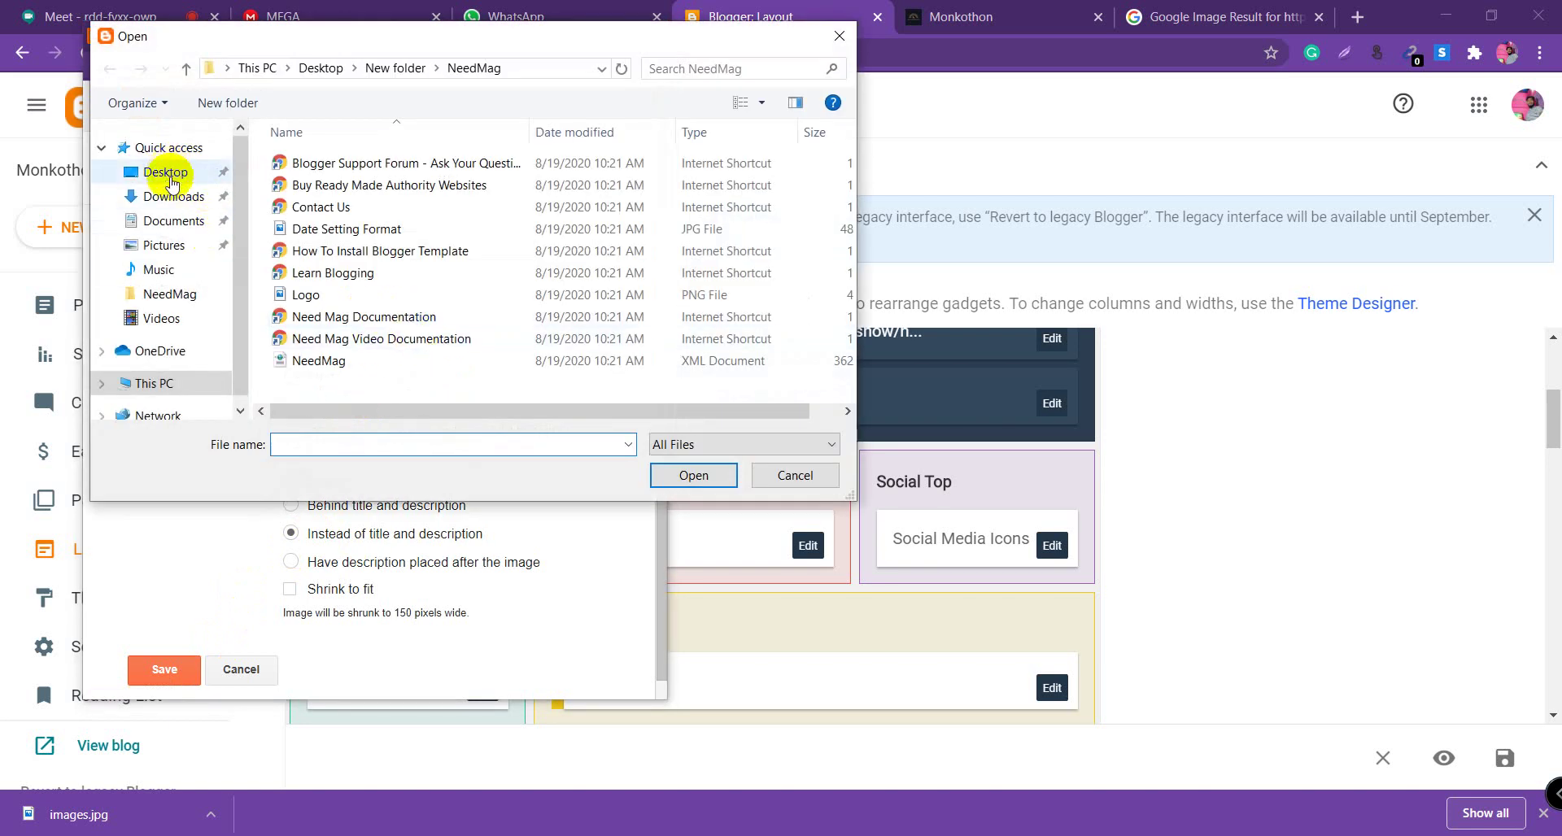
pyautogui.click(166, 172)
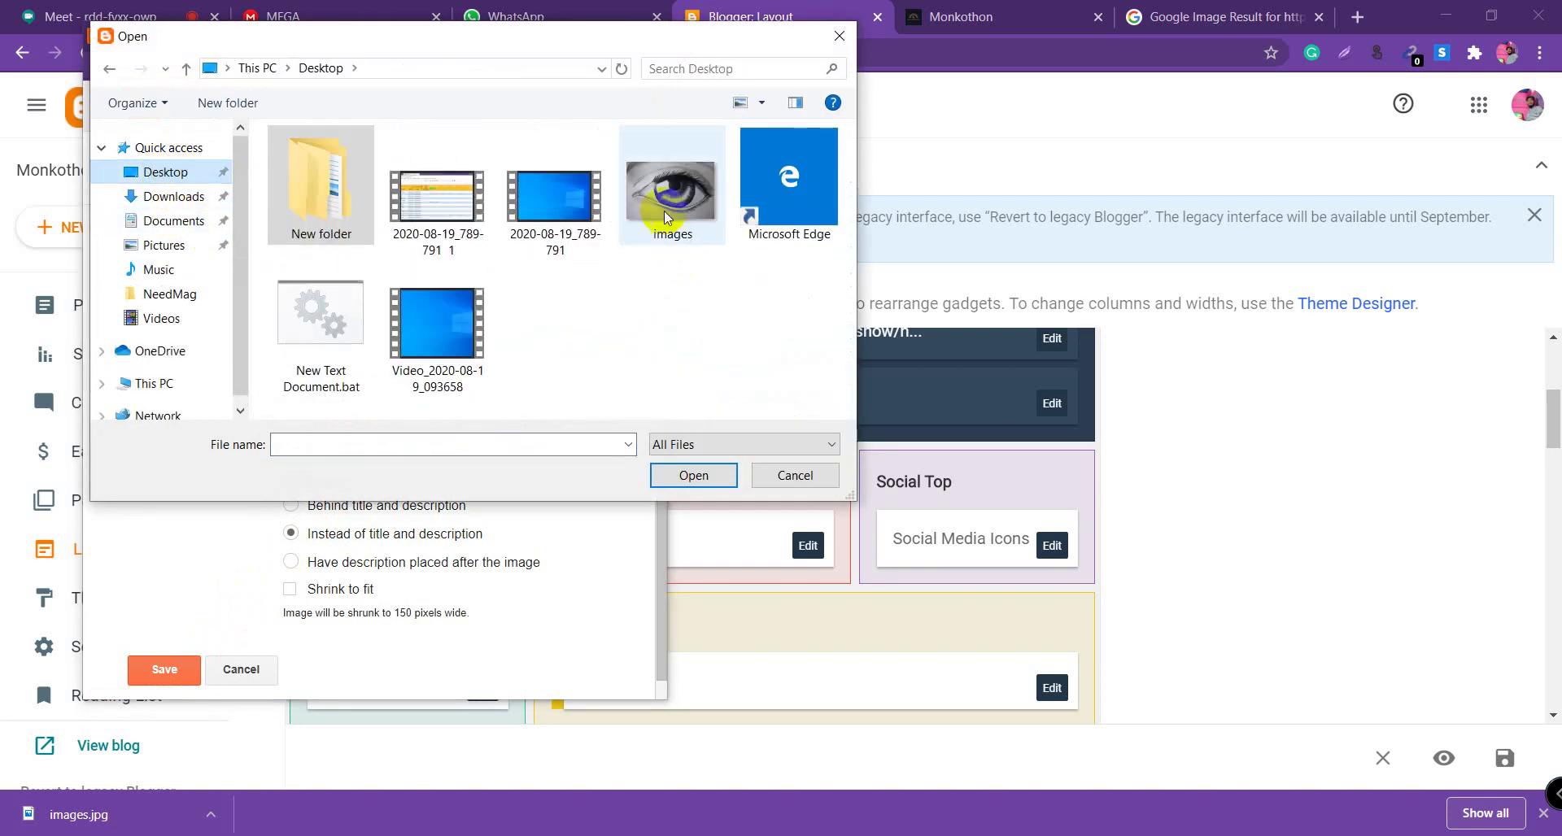
pyautogui.click(668, 218)
pyautogui.click(690, 479)
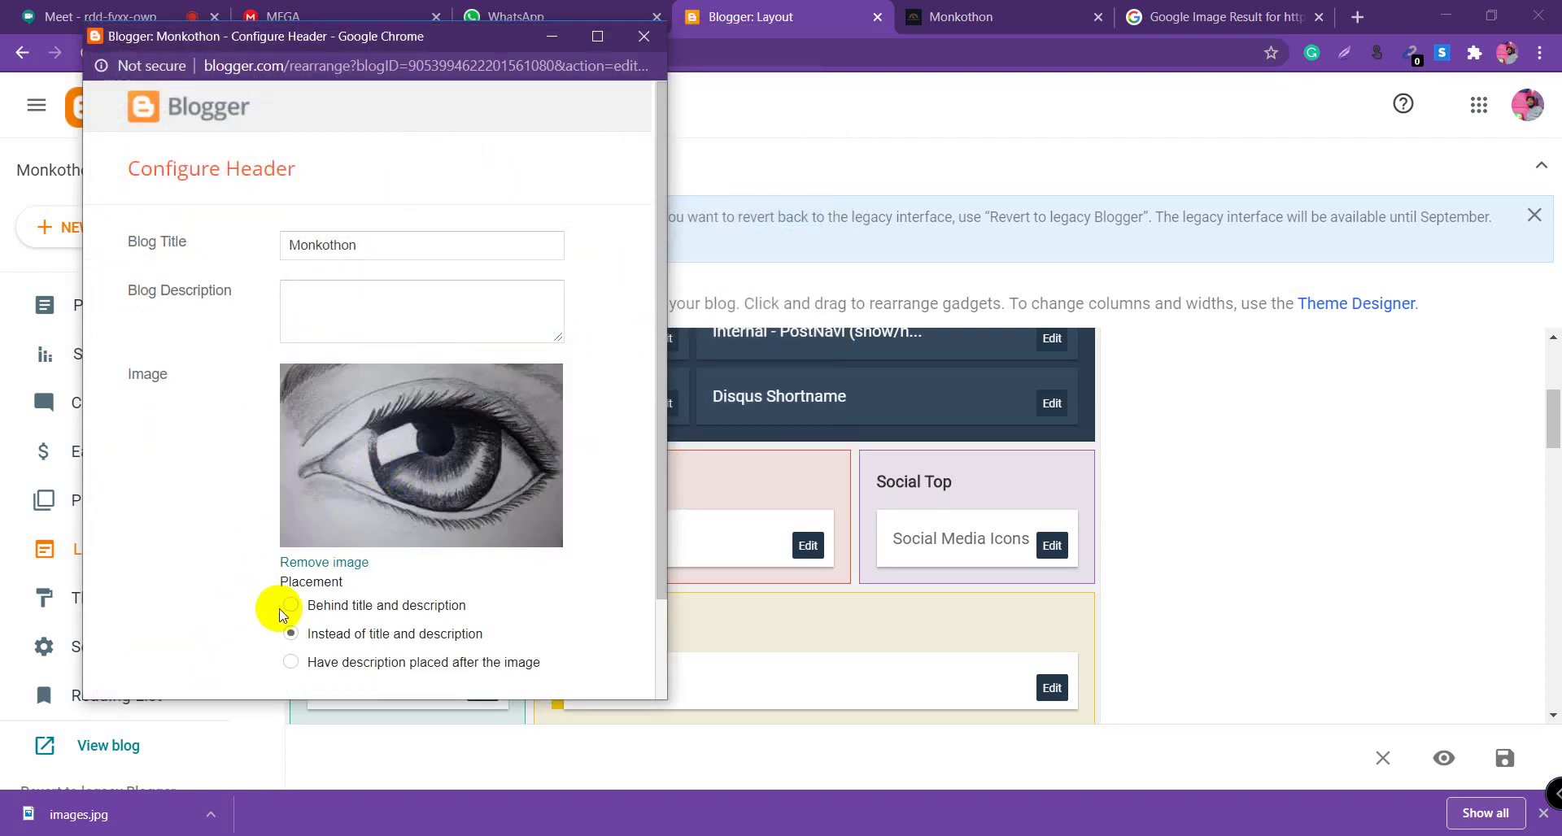
pyautogui.scroll(-2, 282, 616)
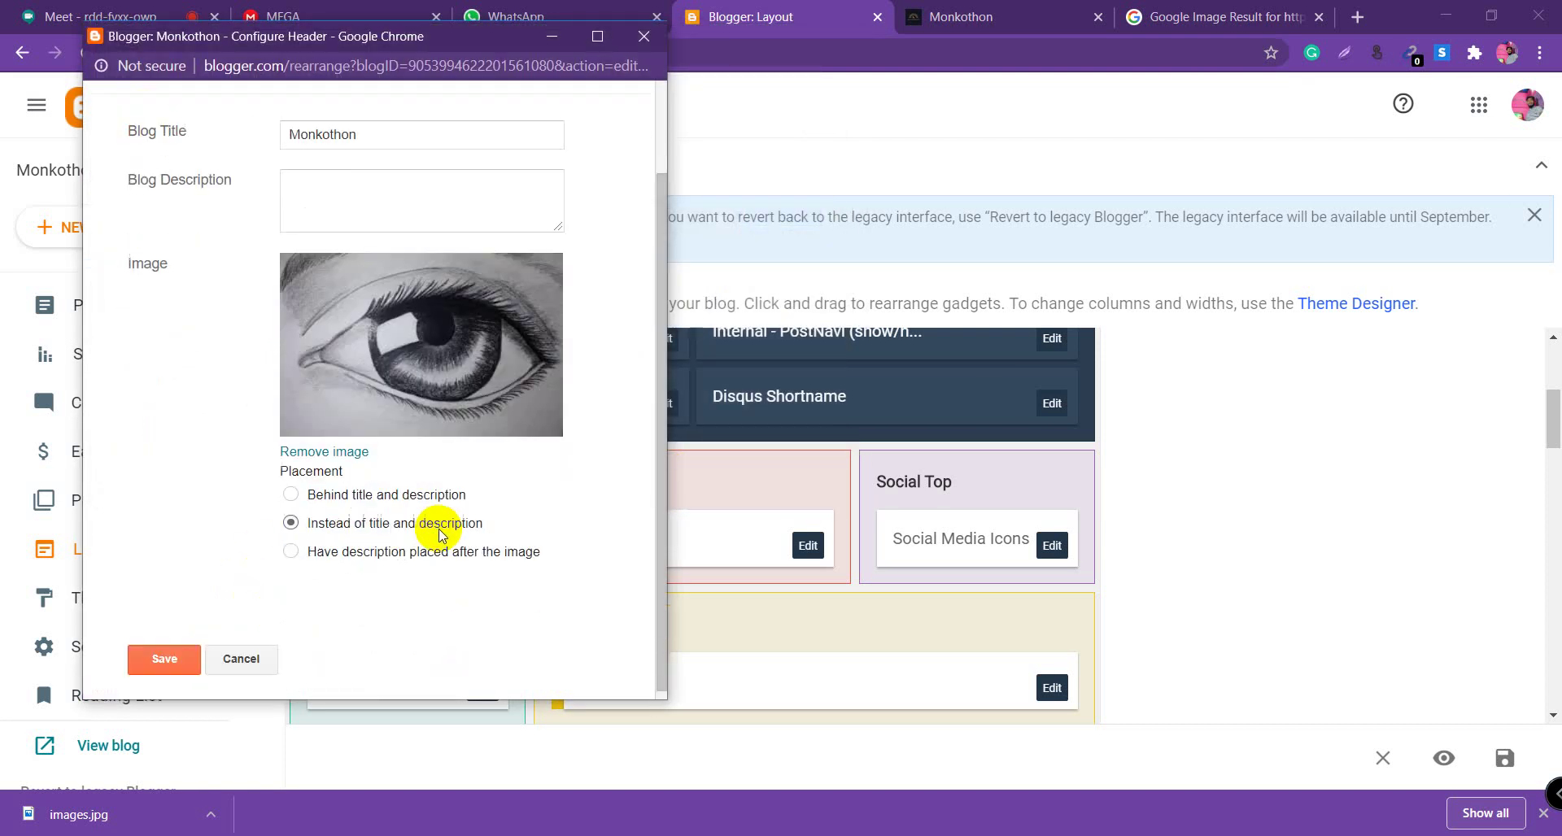
pyautogui.click(165, 650)
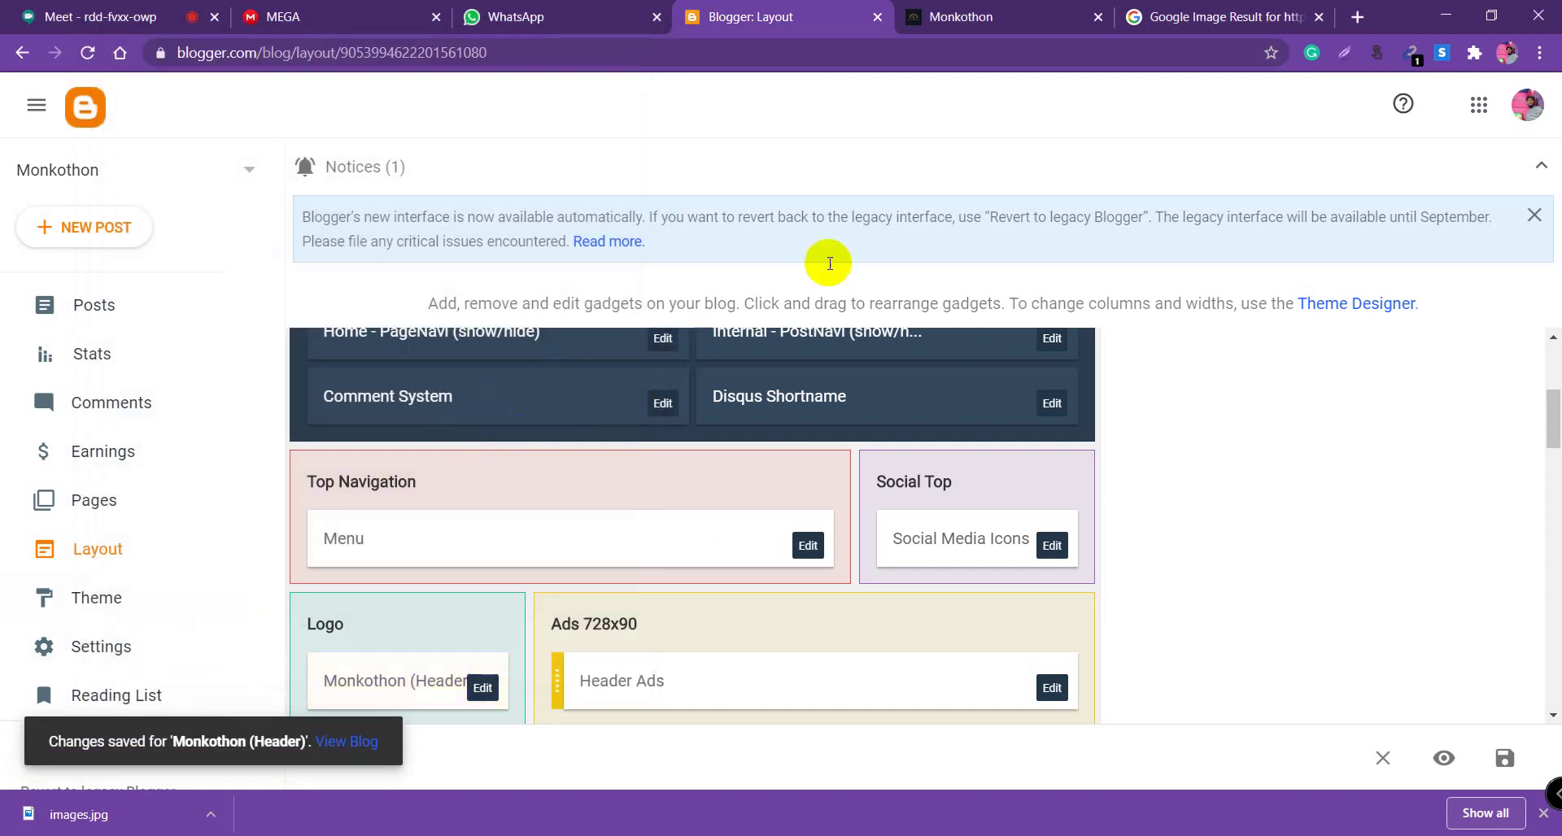
# Check the header logo on the live blog, close the Google image result page, and return to the layout page
pyautogui.click(348, 741)
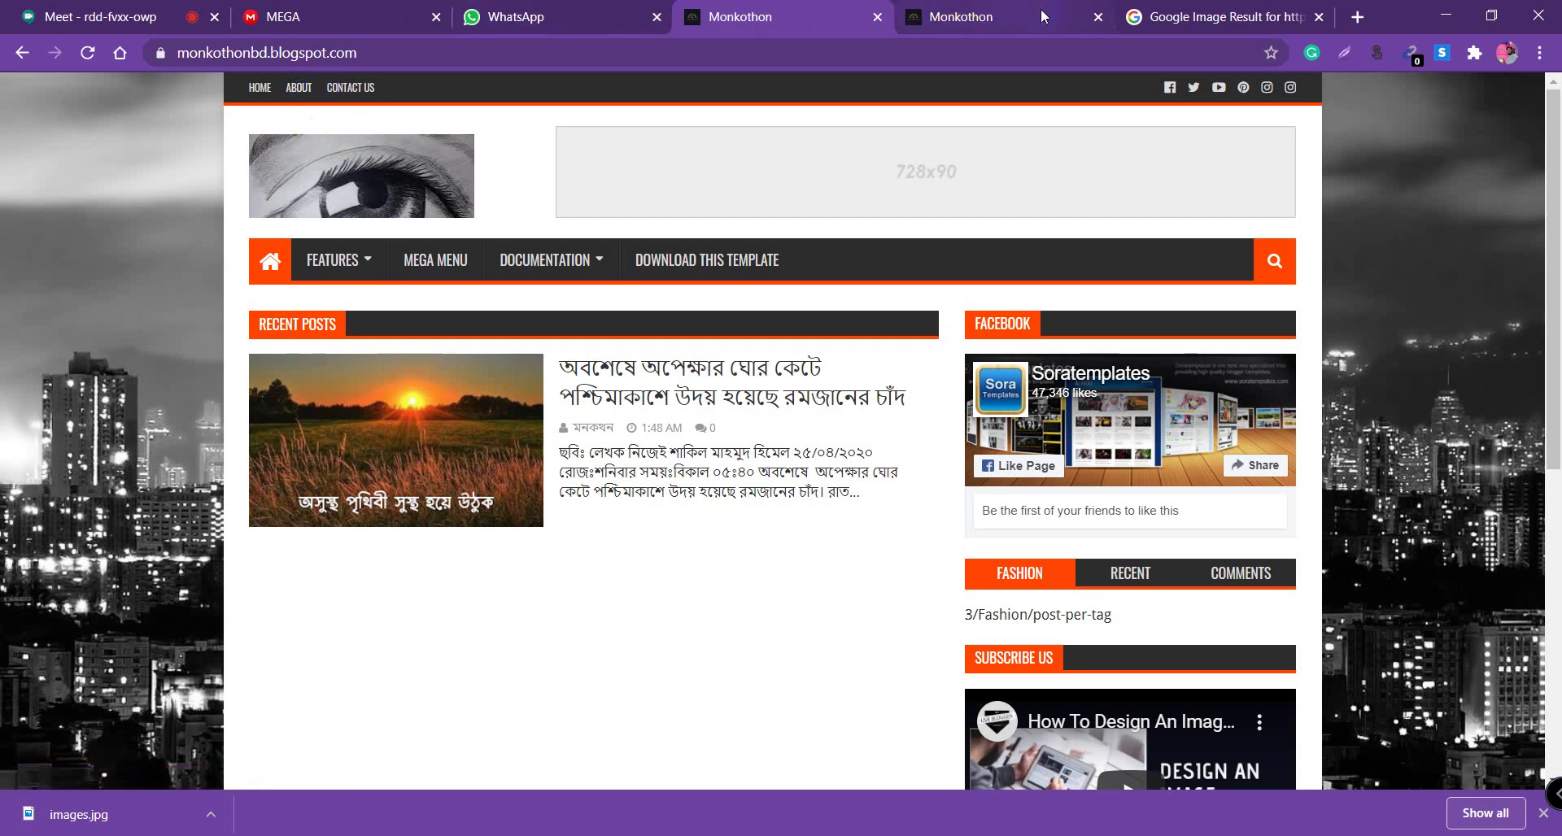
pyautogui.click(1319, 17)
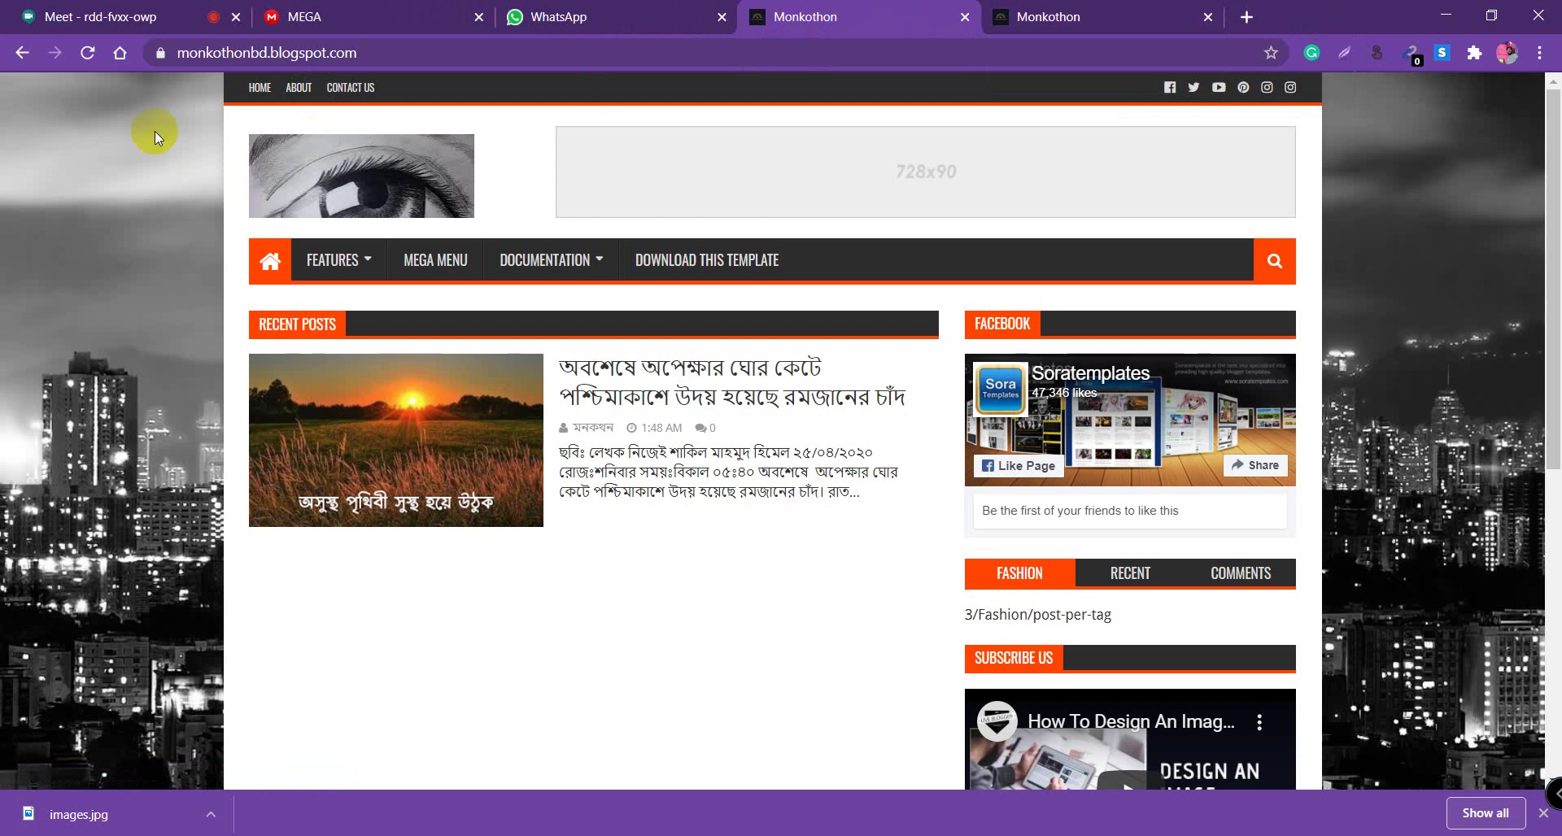
pyautogui.click(20, 55)
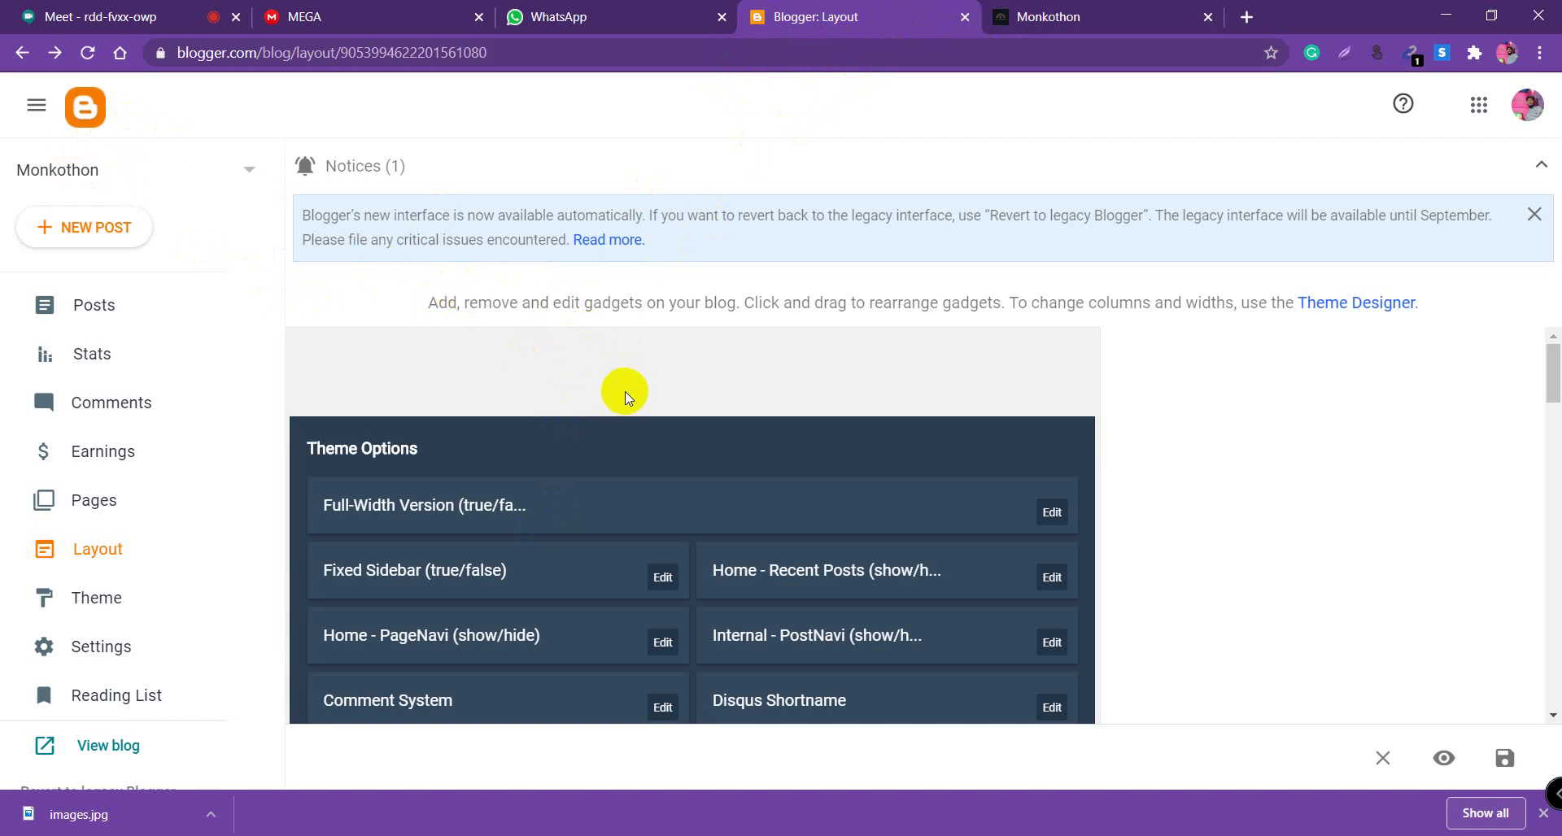
# Look through the layout's gadget sections, from Theme Options down to Social Footer
pyautogui.scroll(-1, 817, 360)
pyautogui.scroll(-15, 816, 355)
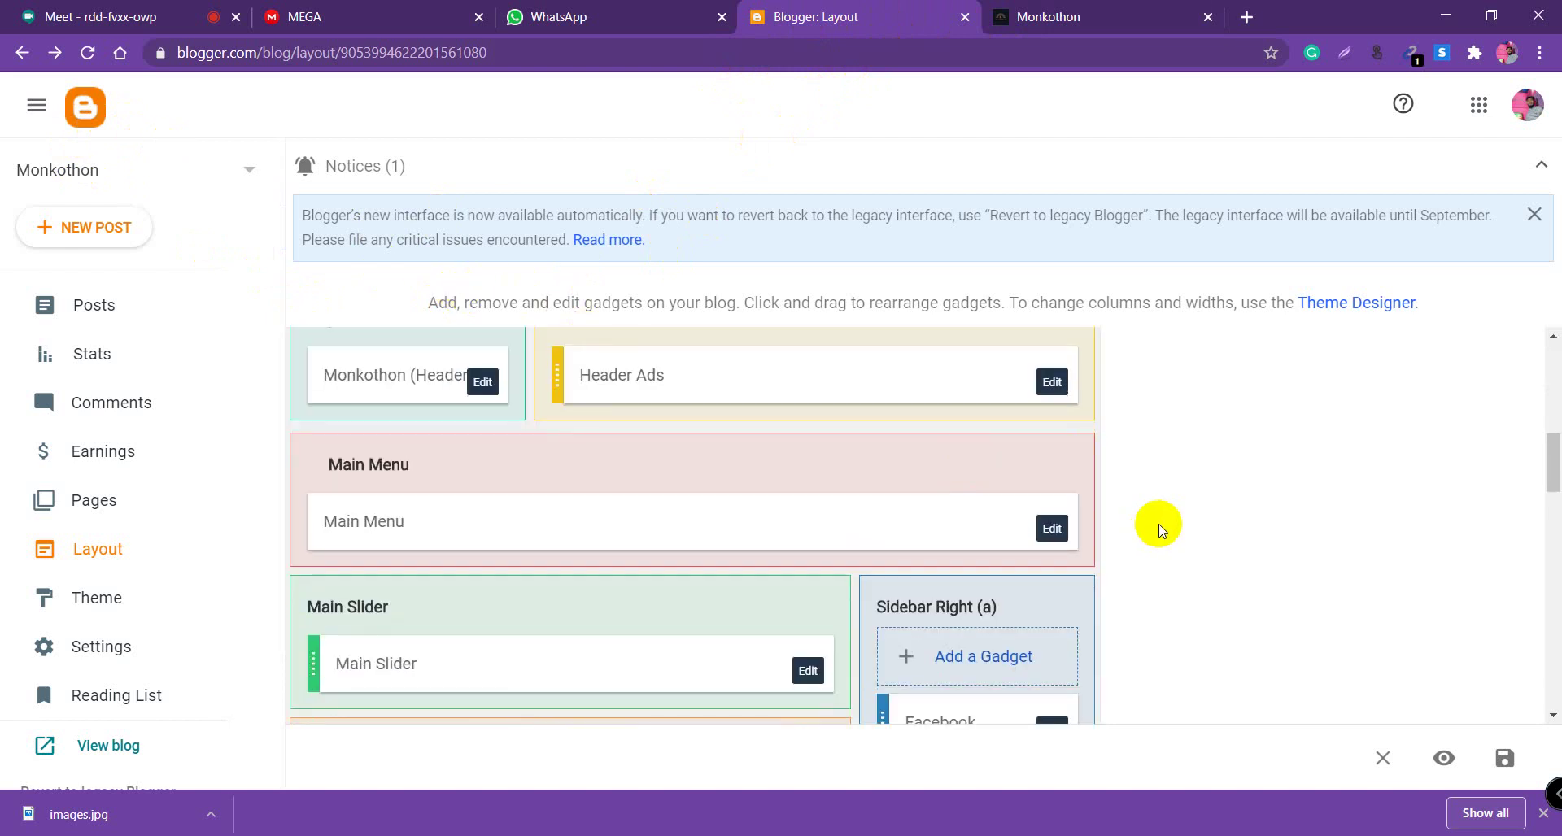
pyautogui.scroll(-9, 900, 593)
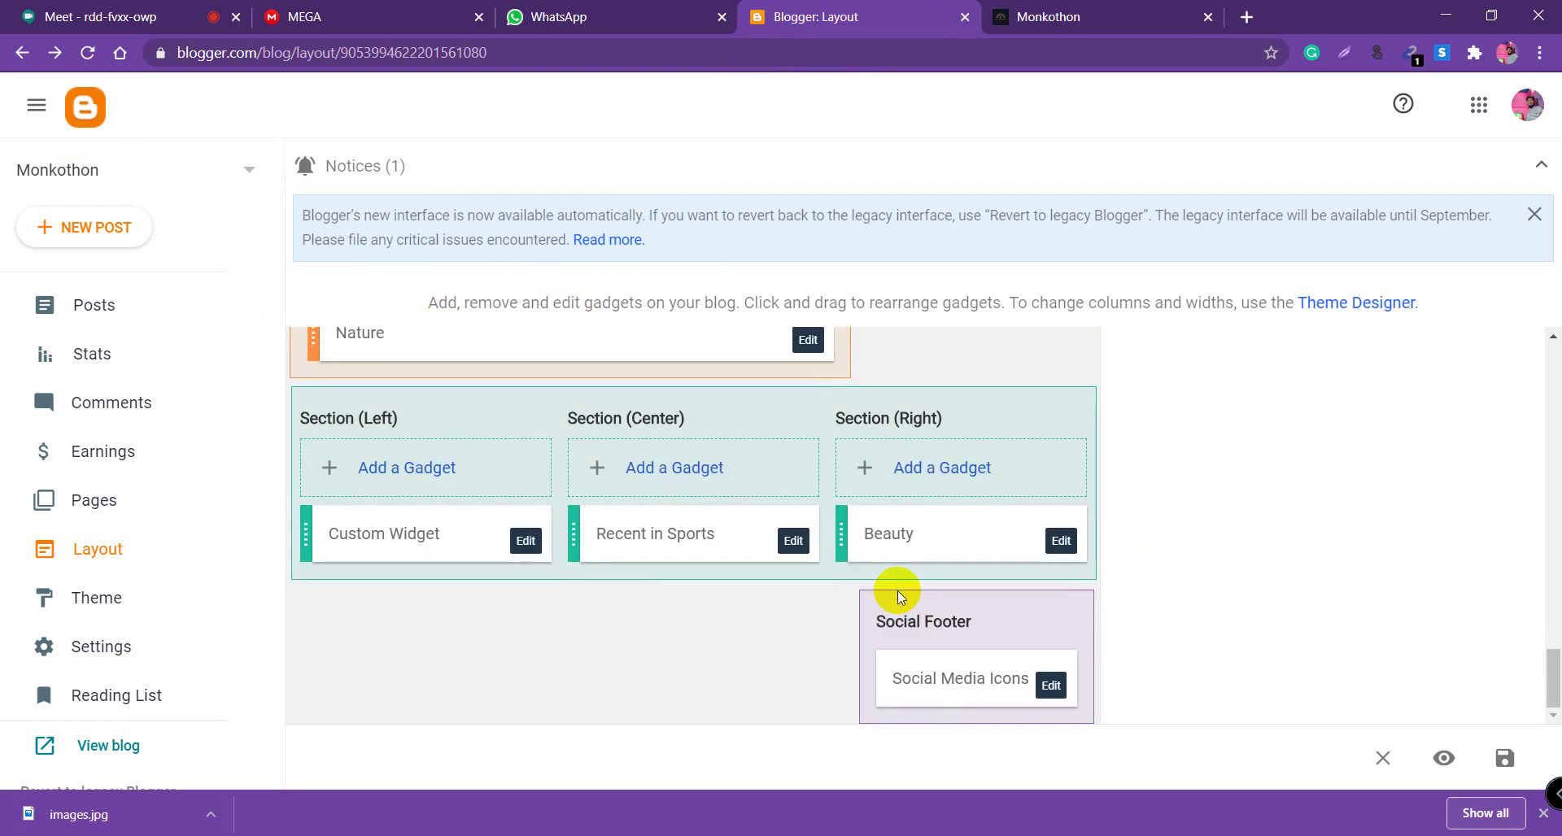
pyautogui.scroll(6, 717, 623)
pyautogui.scroll(18, 675, 618)
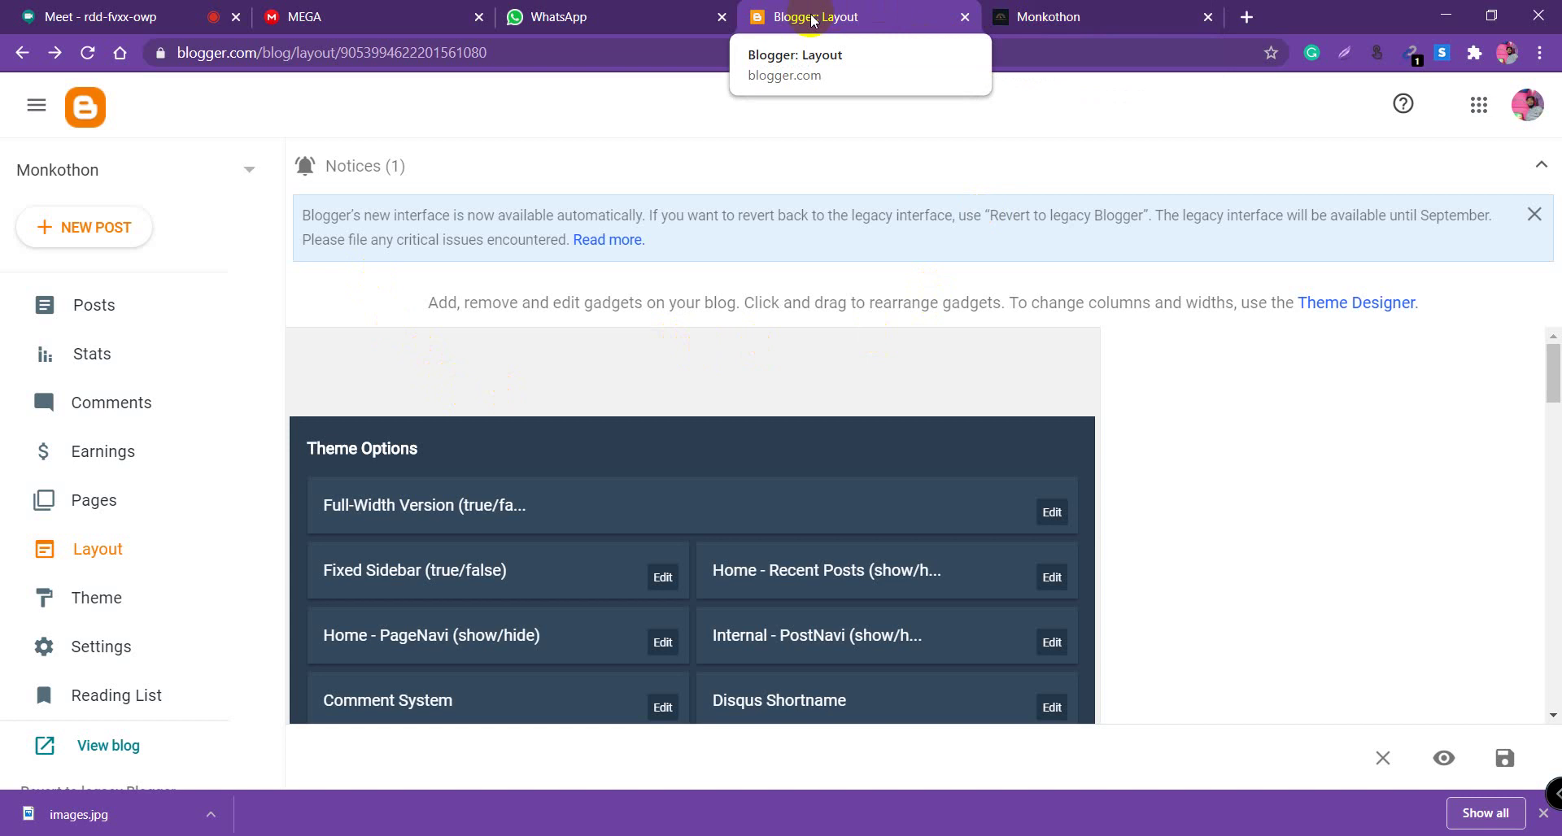
# Glance at the already open blog page, then discard pending layout changes and reload the Monkothon layout page
pyautogui.click(1078, 16)
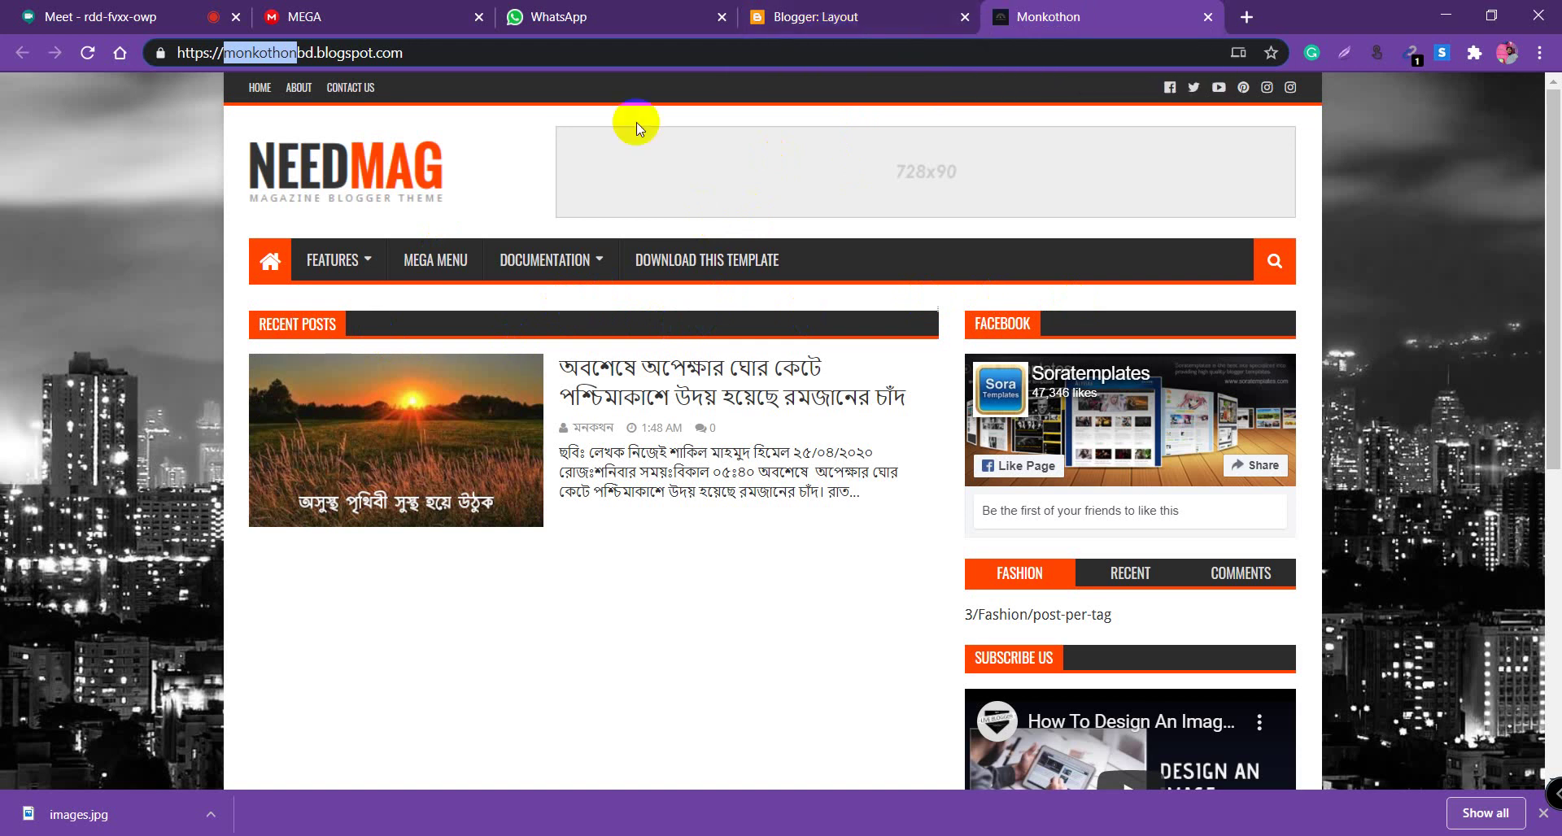
pyautogui.click(810, 16)
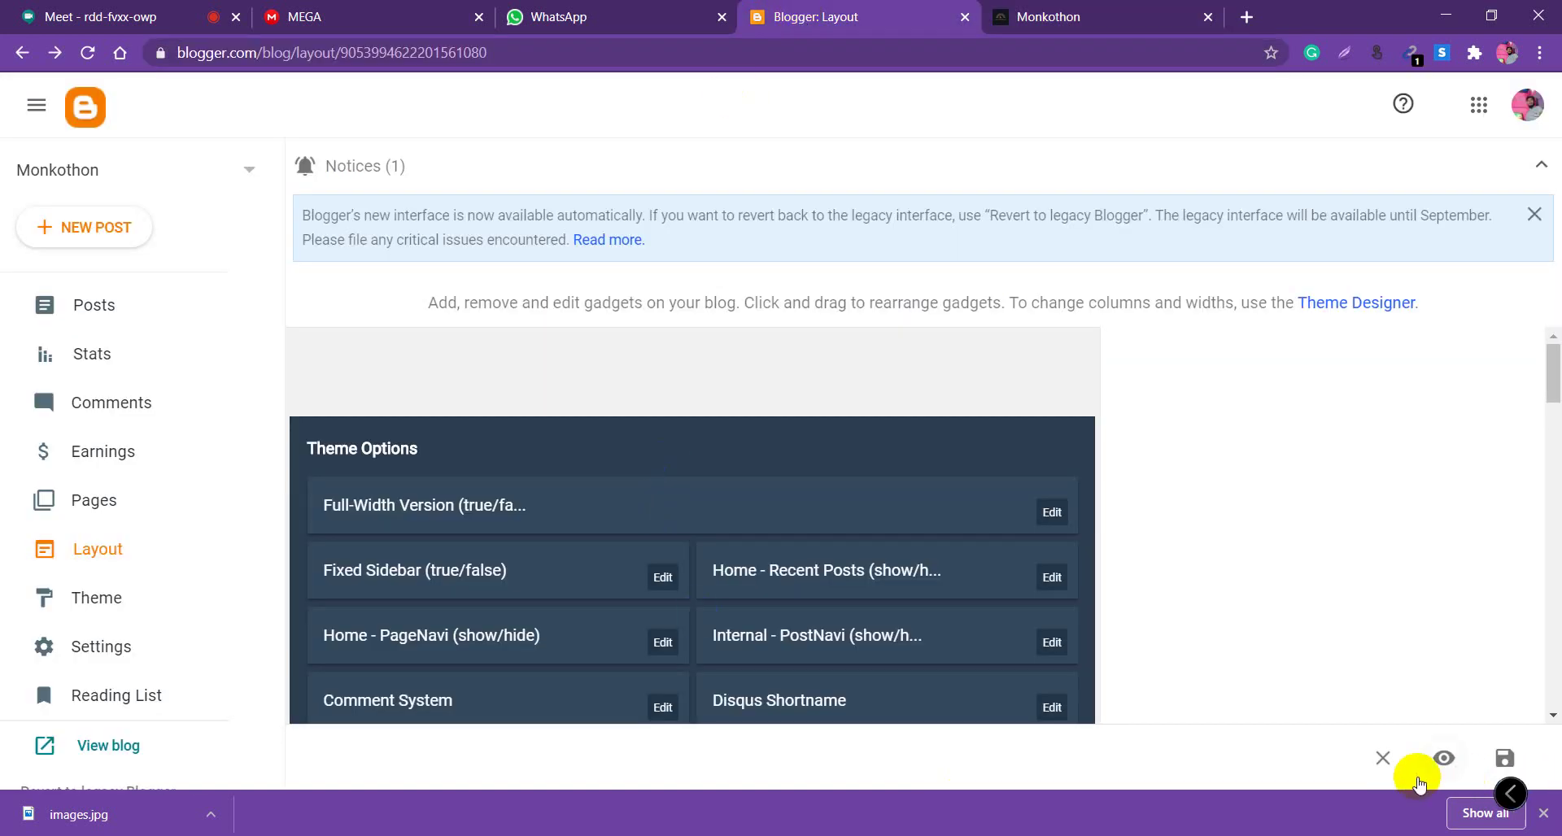
pyautogui.click(1383, 760)
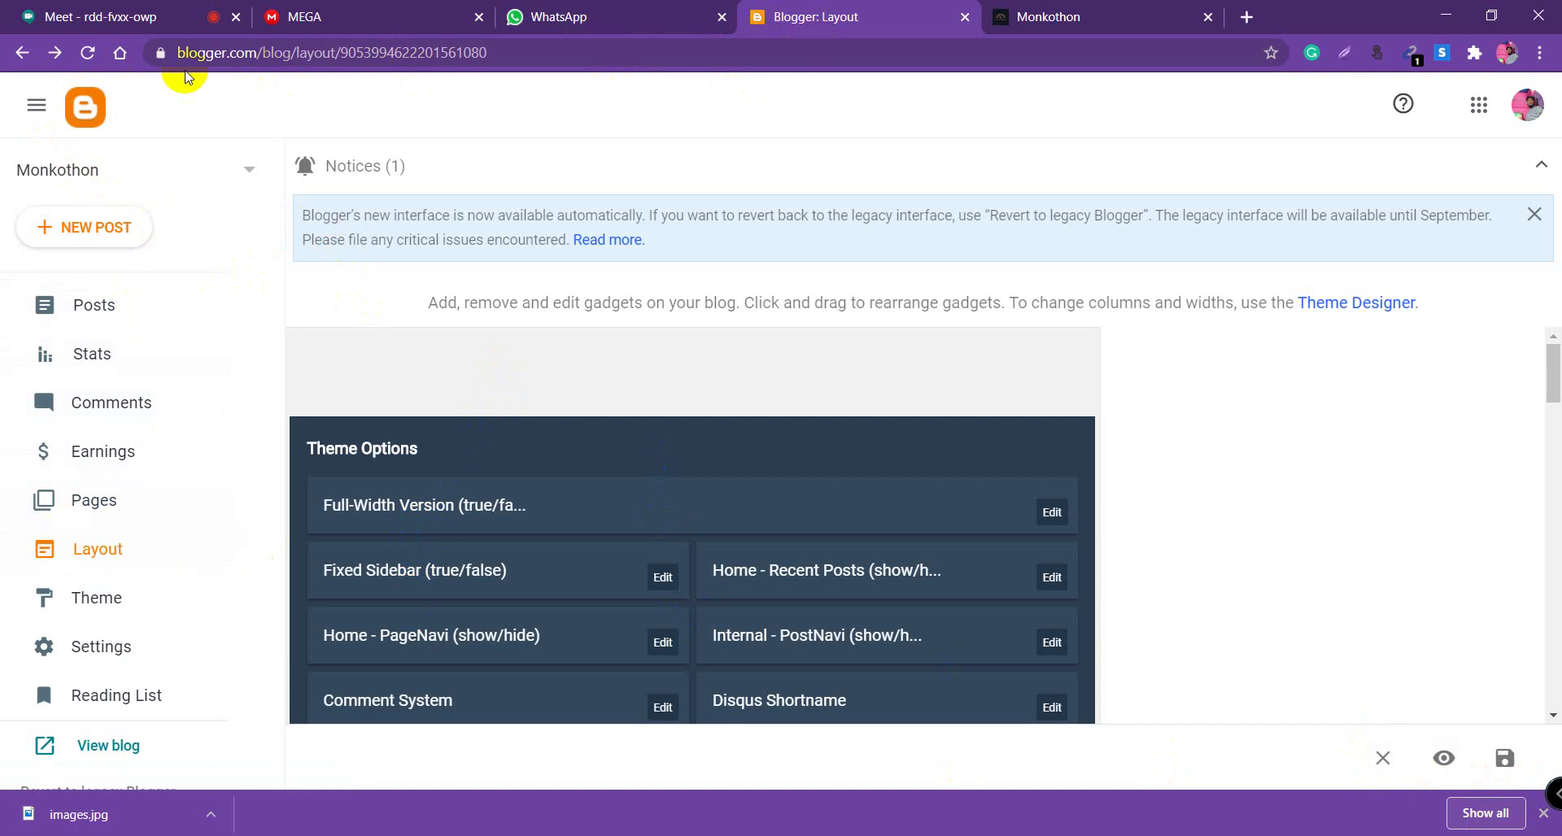
pyautogui.click(90, 54)
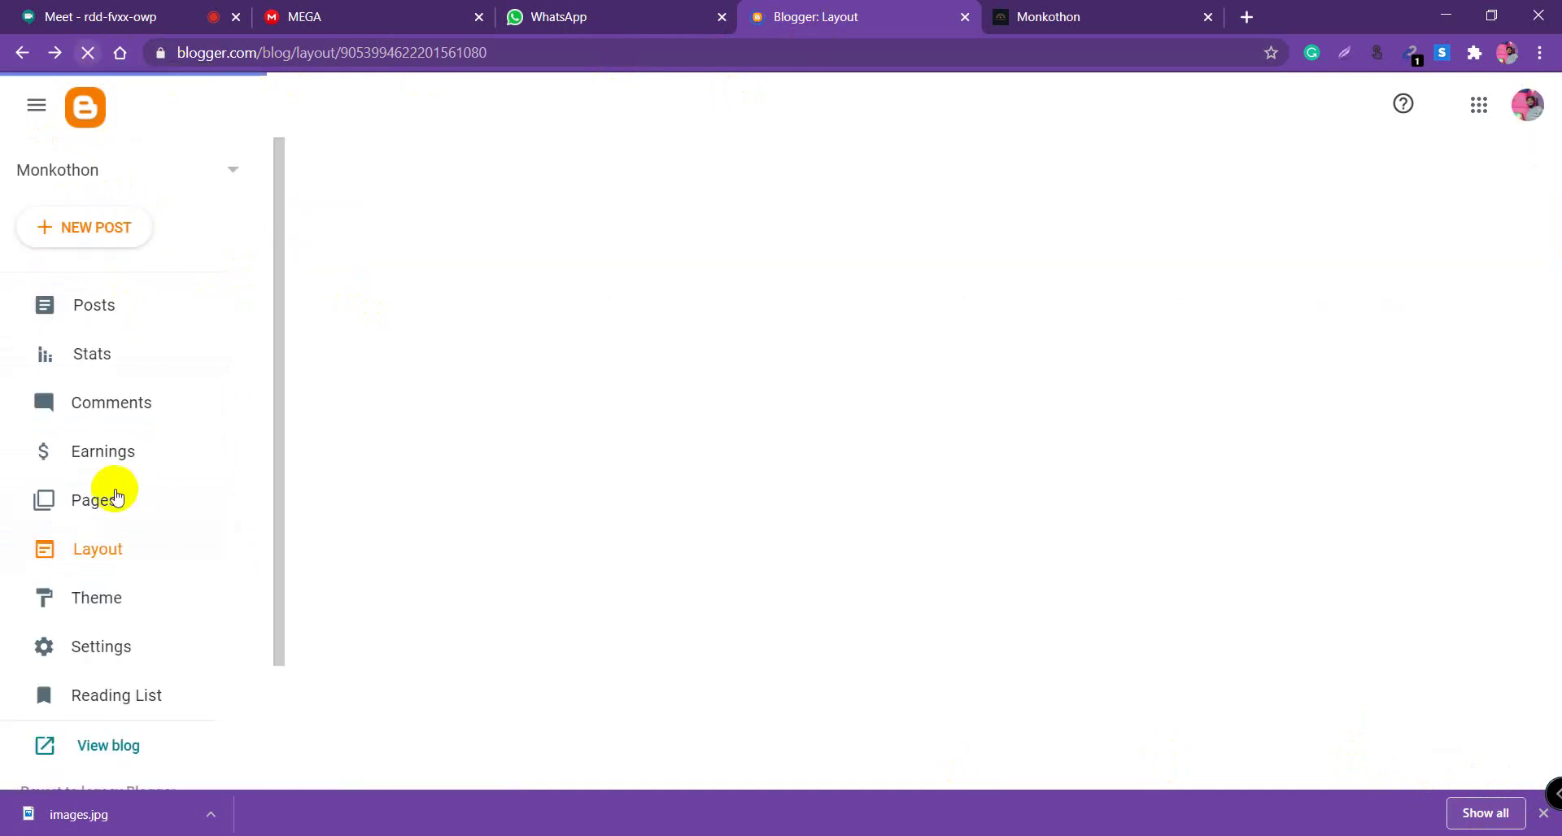
pyautogui.click(103, 550)
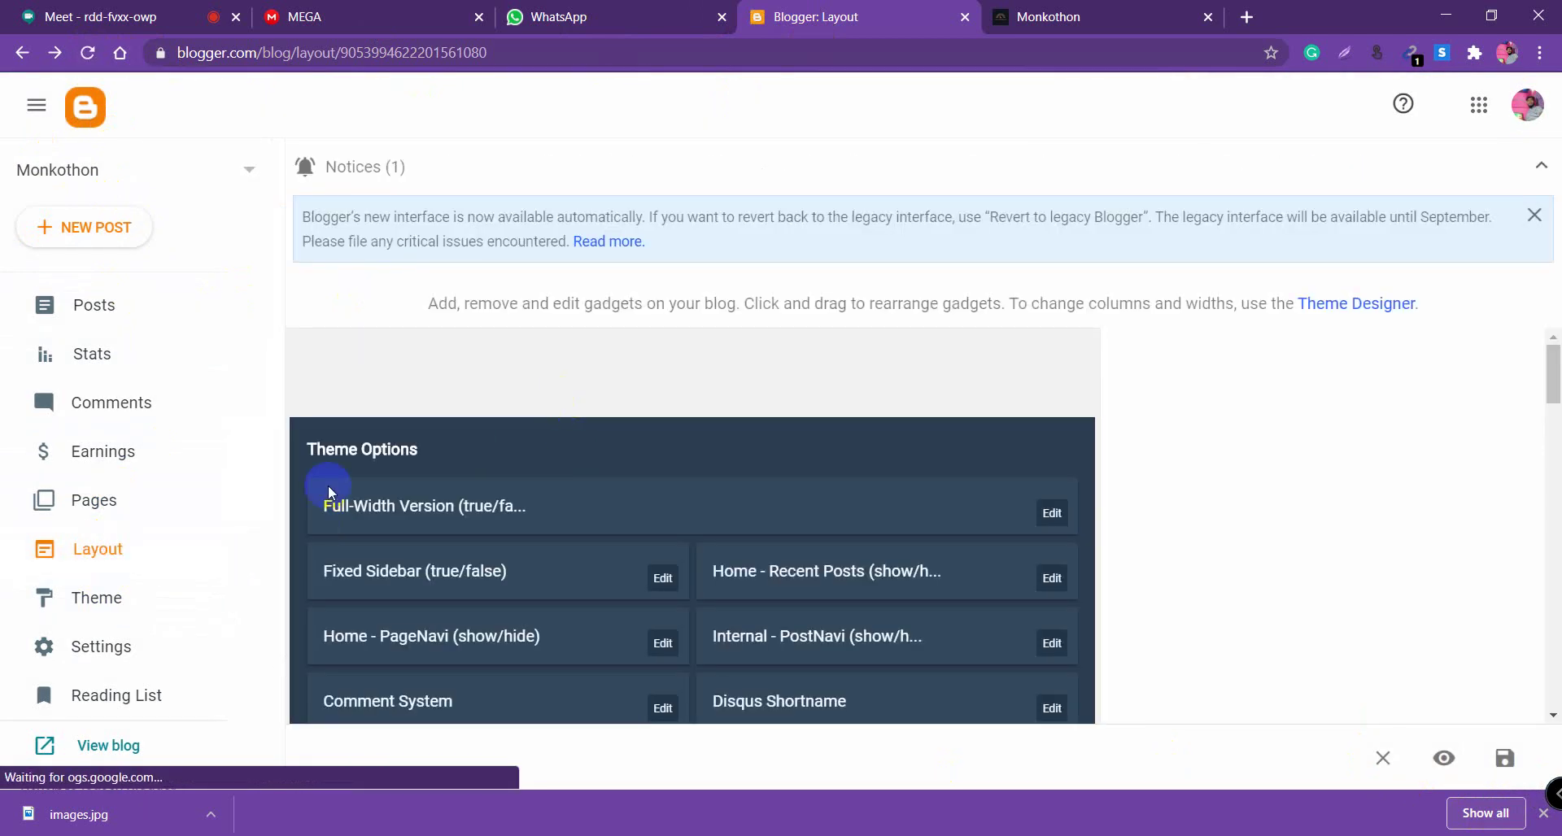
# Remove the Monkothon header gadget's image, upload the images file from the desktop again, and save the header
pyautogui.scroll(-4, 432, 477)
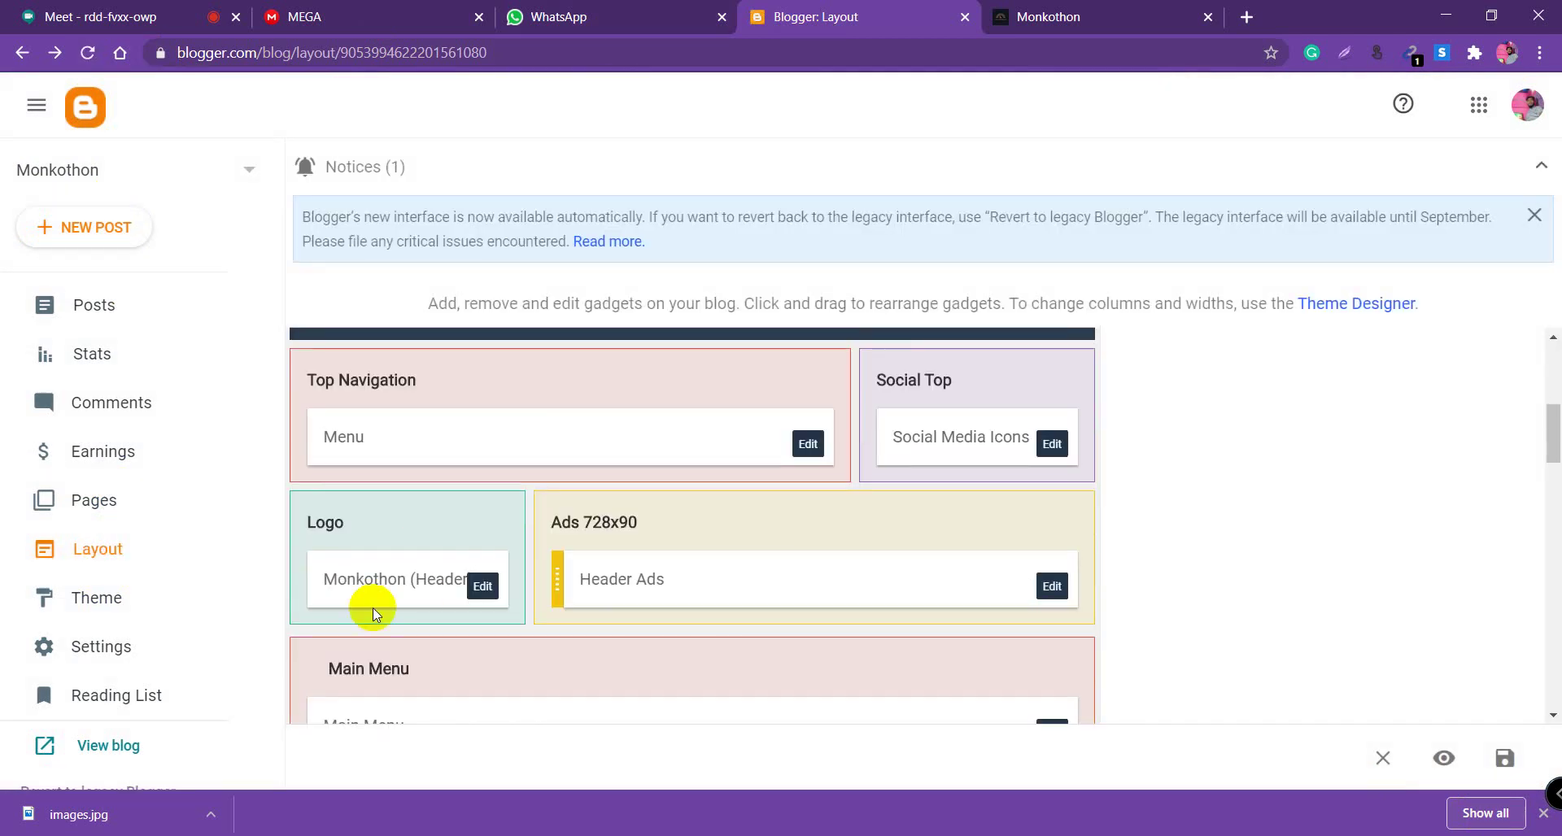
pyautogui.click(483, 586)
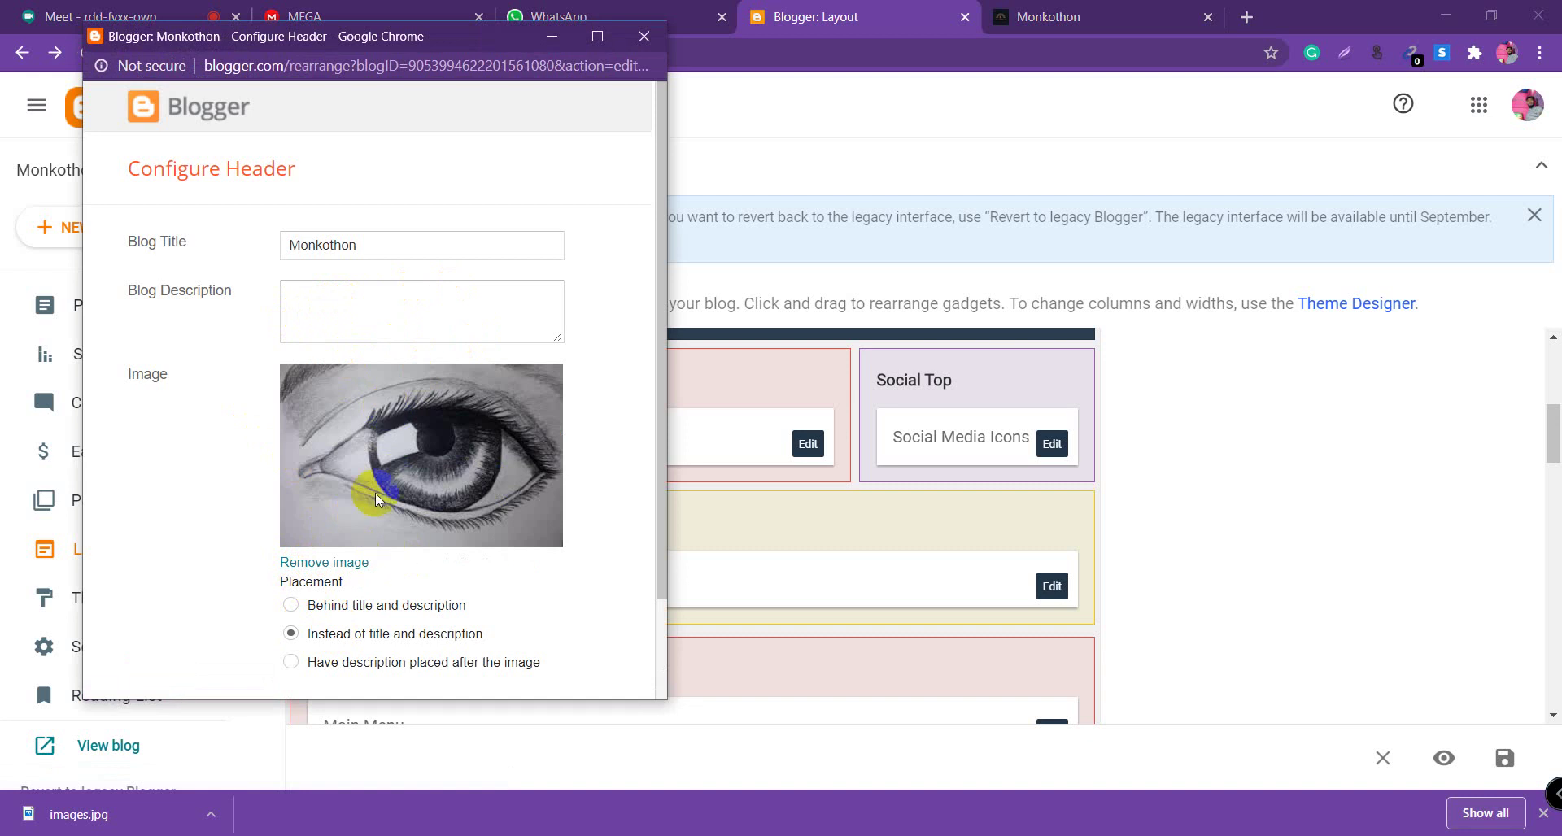
pyautogui.click(318, 563)
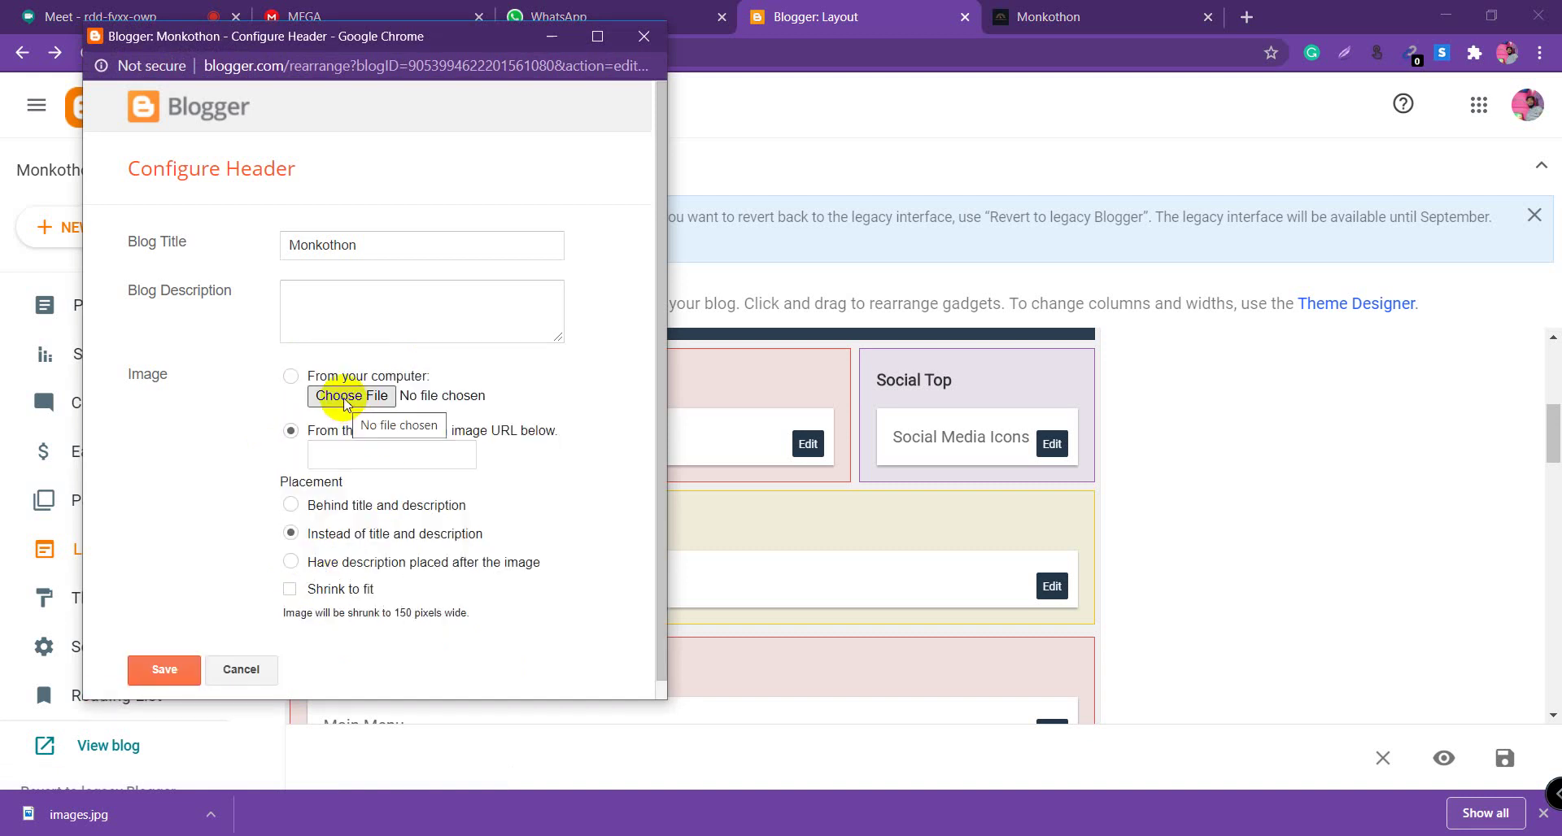
pyautogui.click(345, 397)
pyautogui.click(664, 207)
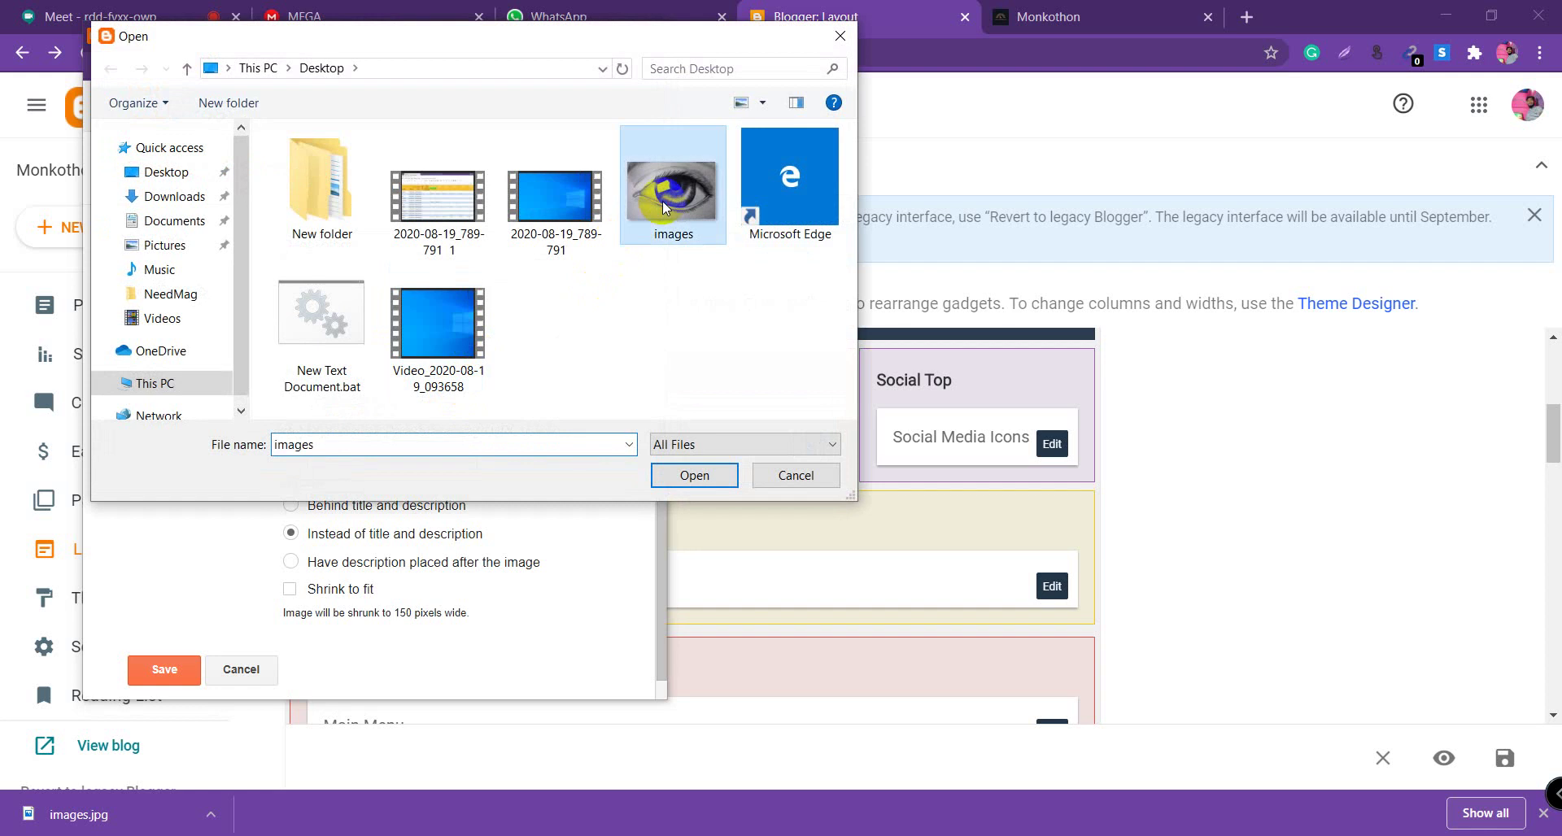
pyautogui.click(694, 475)
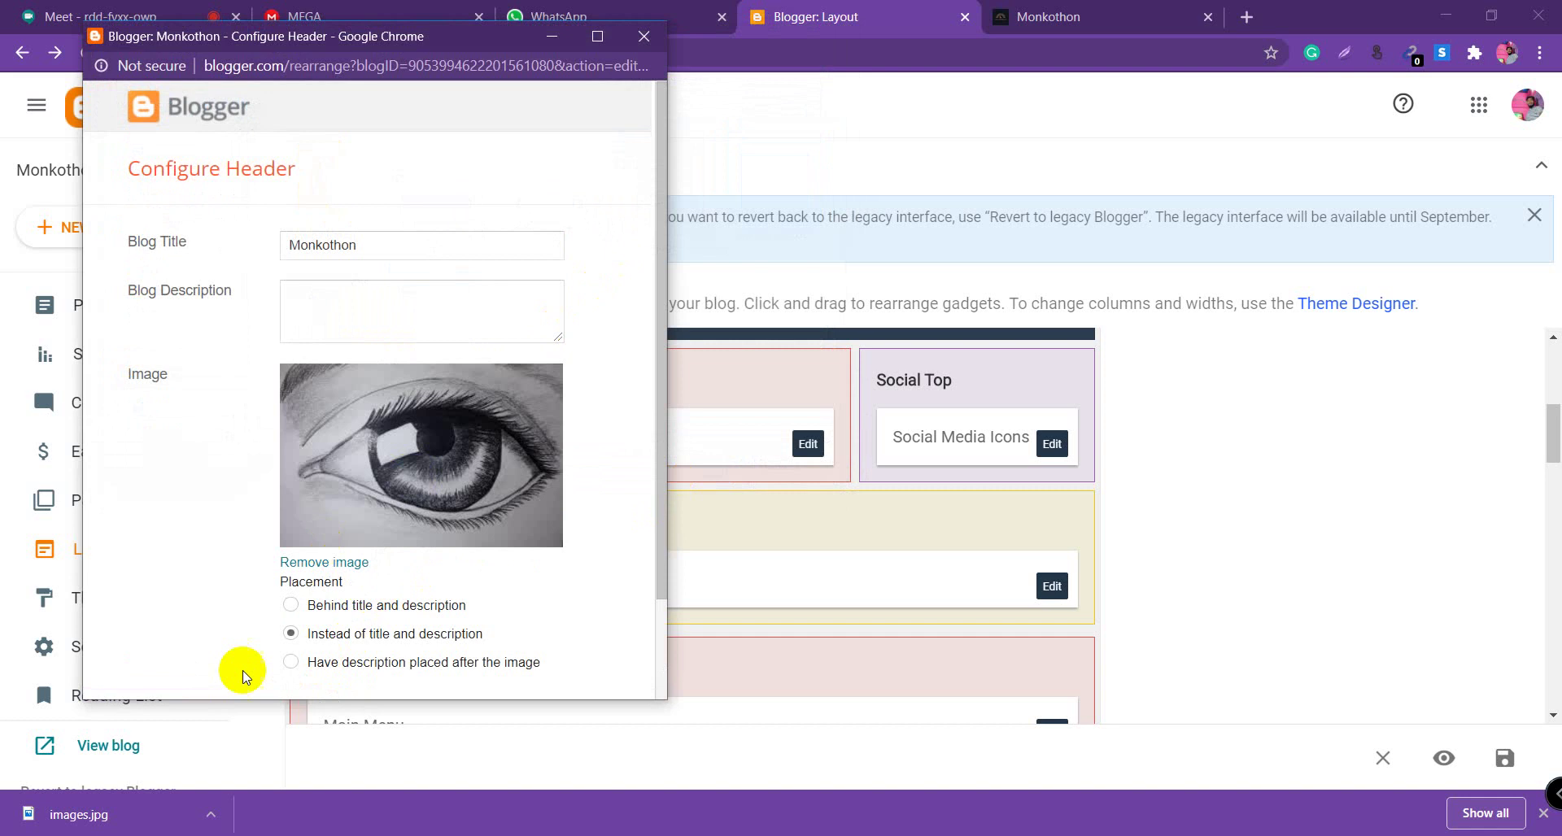
pyautogui.scroll(-2, 243, 677)
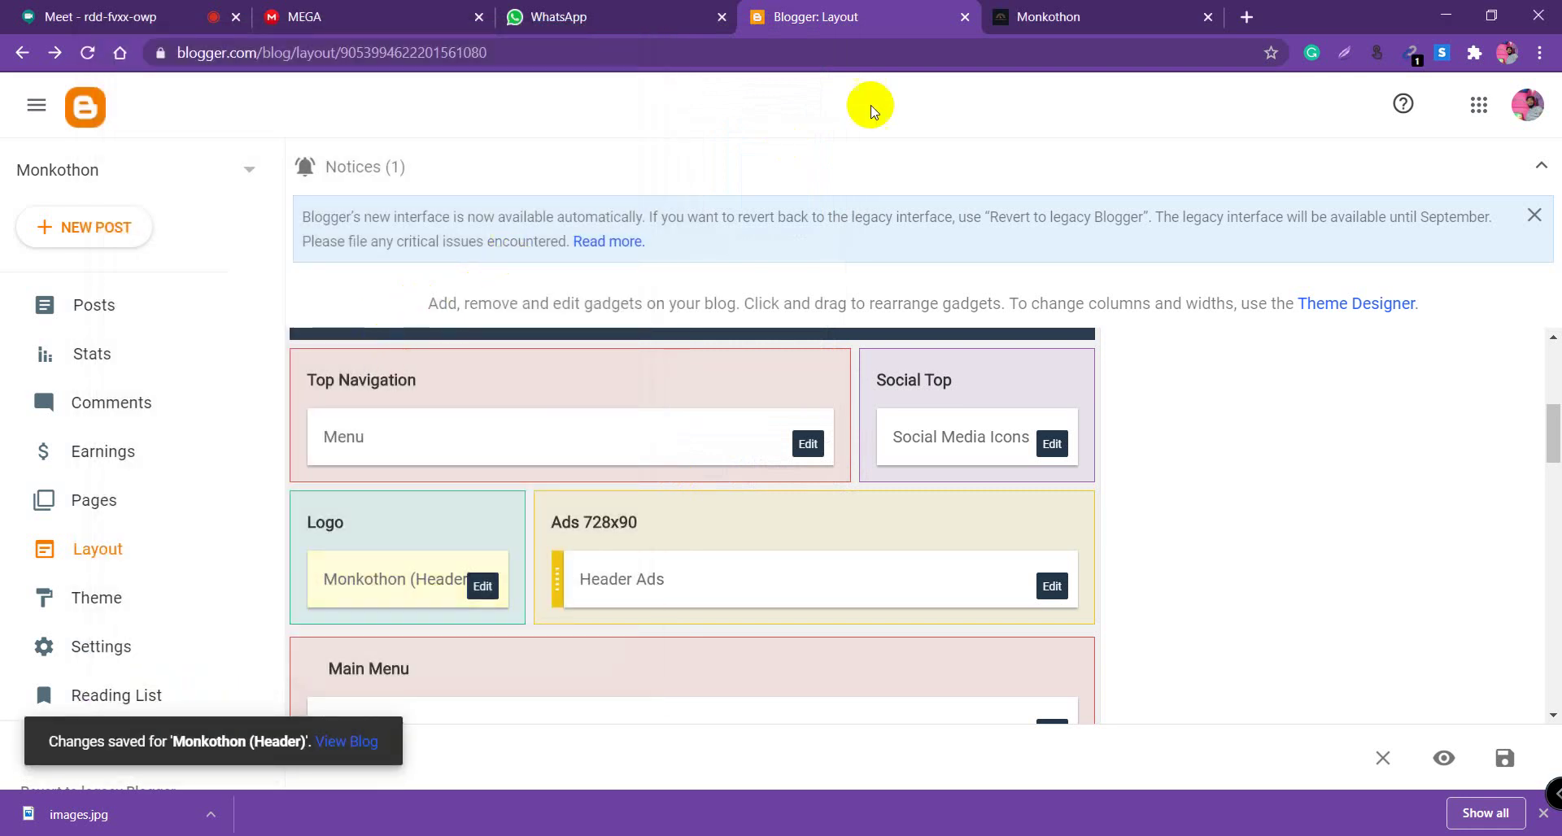
# Compare the open Monkothon blog page with the Logo and Header Ads sections on the layout page
pyautogui.click(1019, 21)
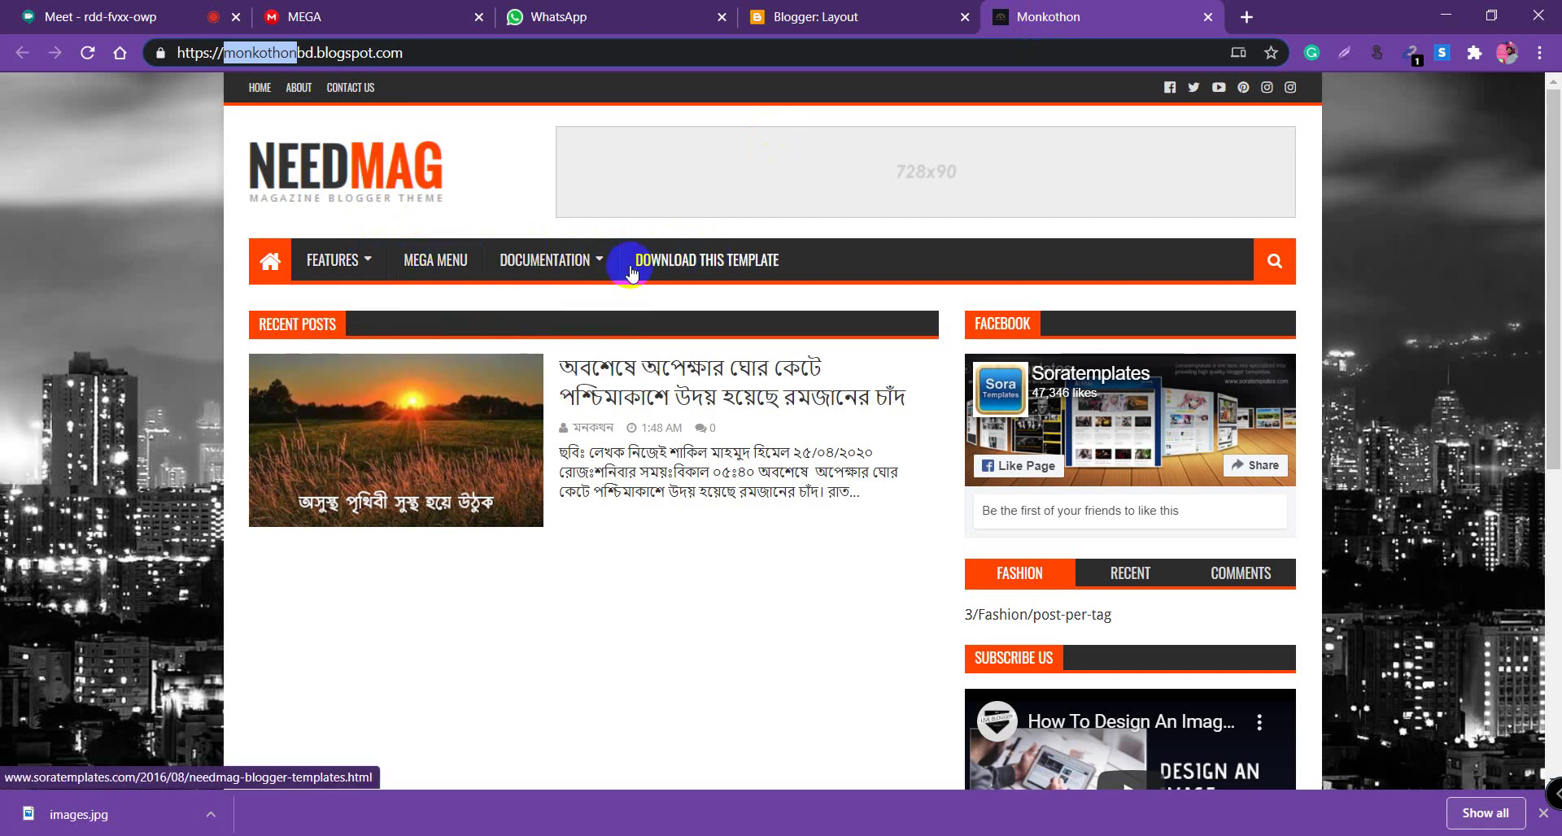
pyautogui.click(834, 25)
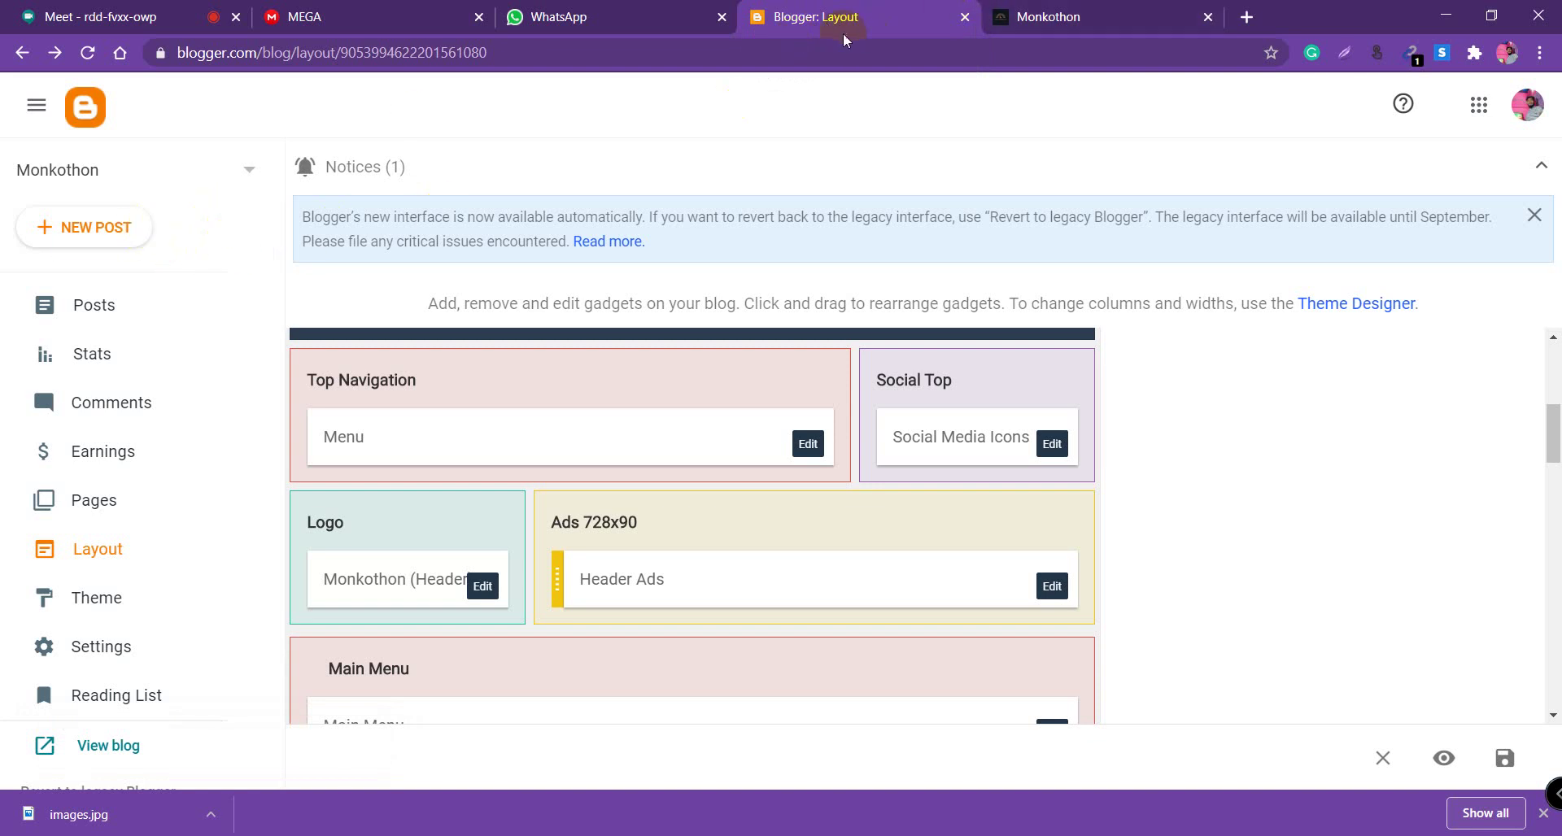
pyautogui.click(1050, 18)
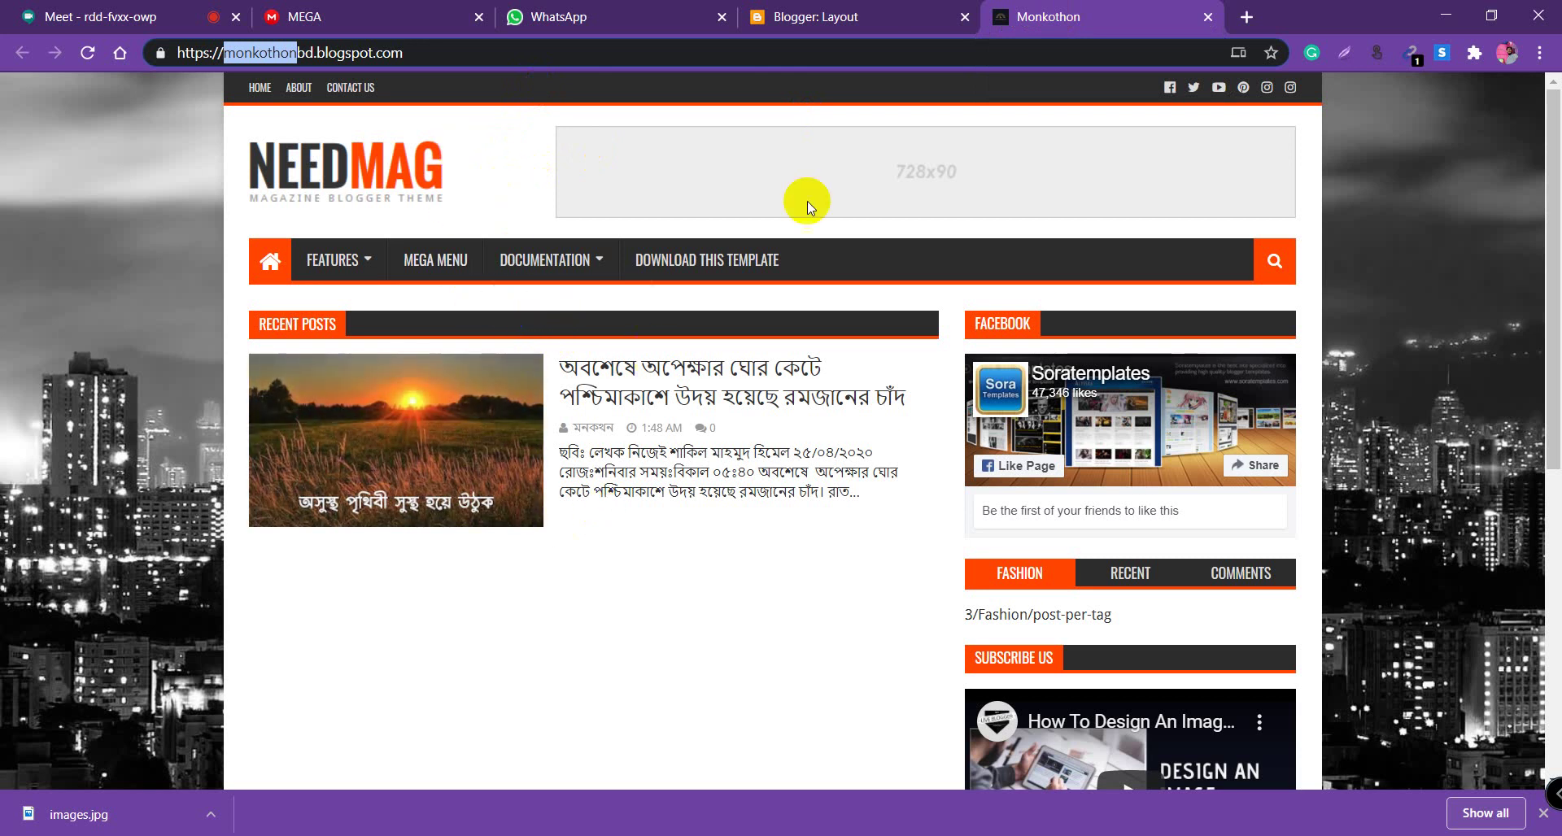
pyautogui.click(840, 18)
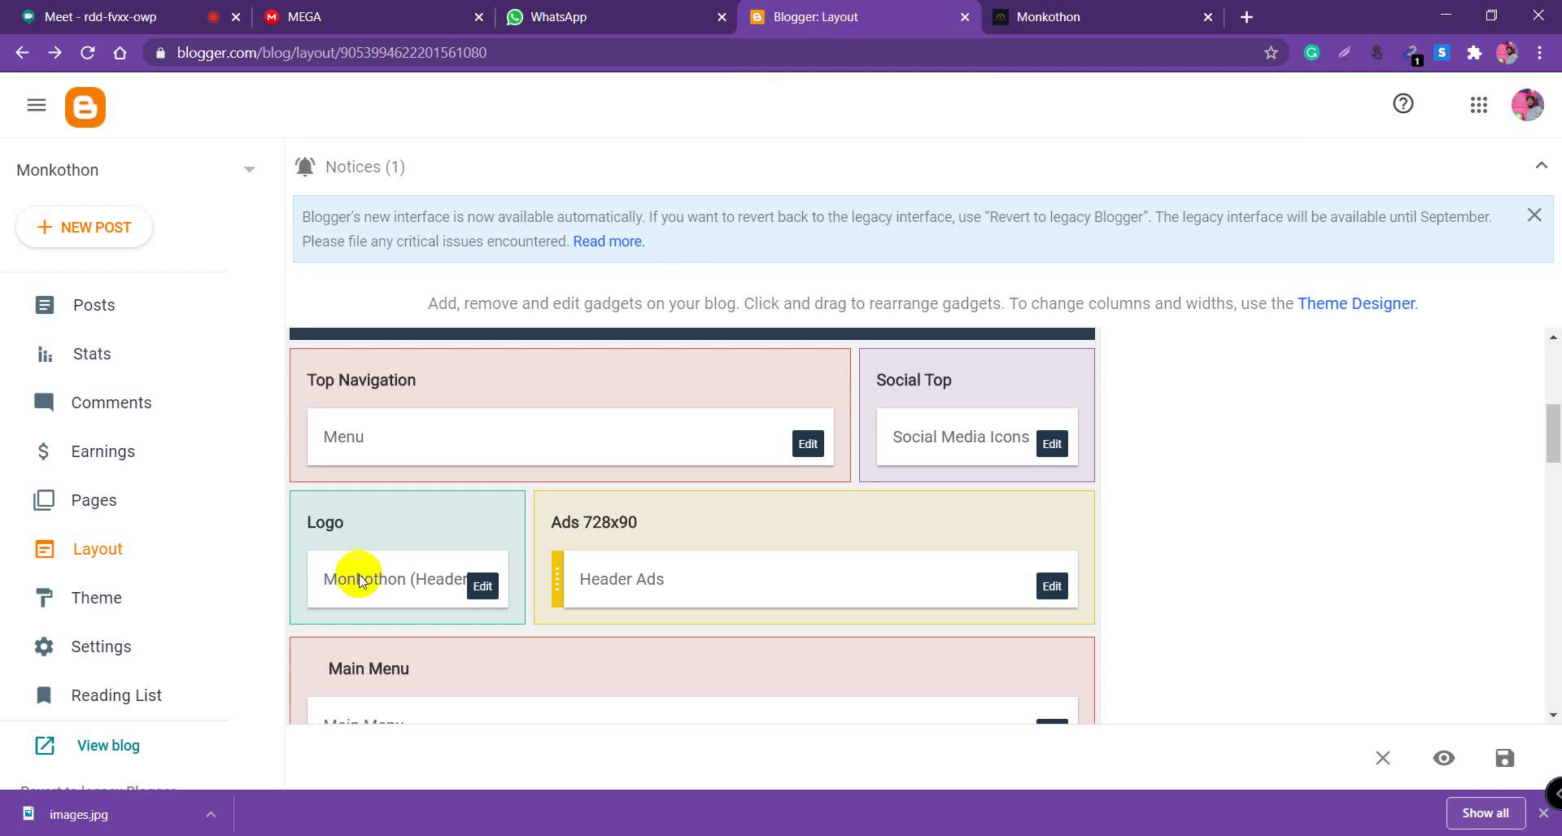
# Leave the layout page and open the Monkothon blog's posts list
pyautogui.scroll(2, 295, 484)
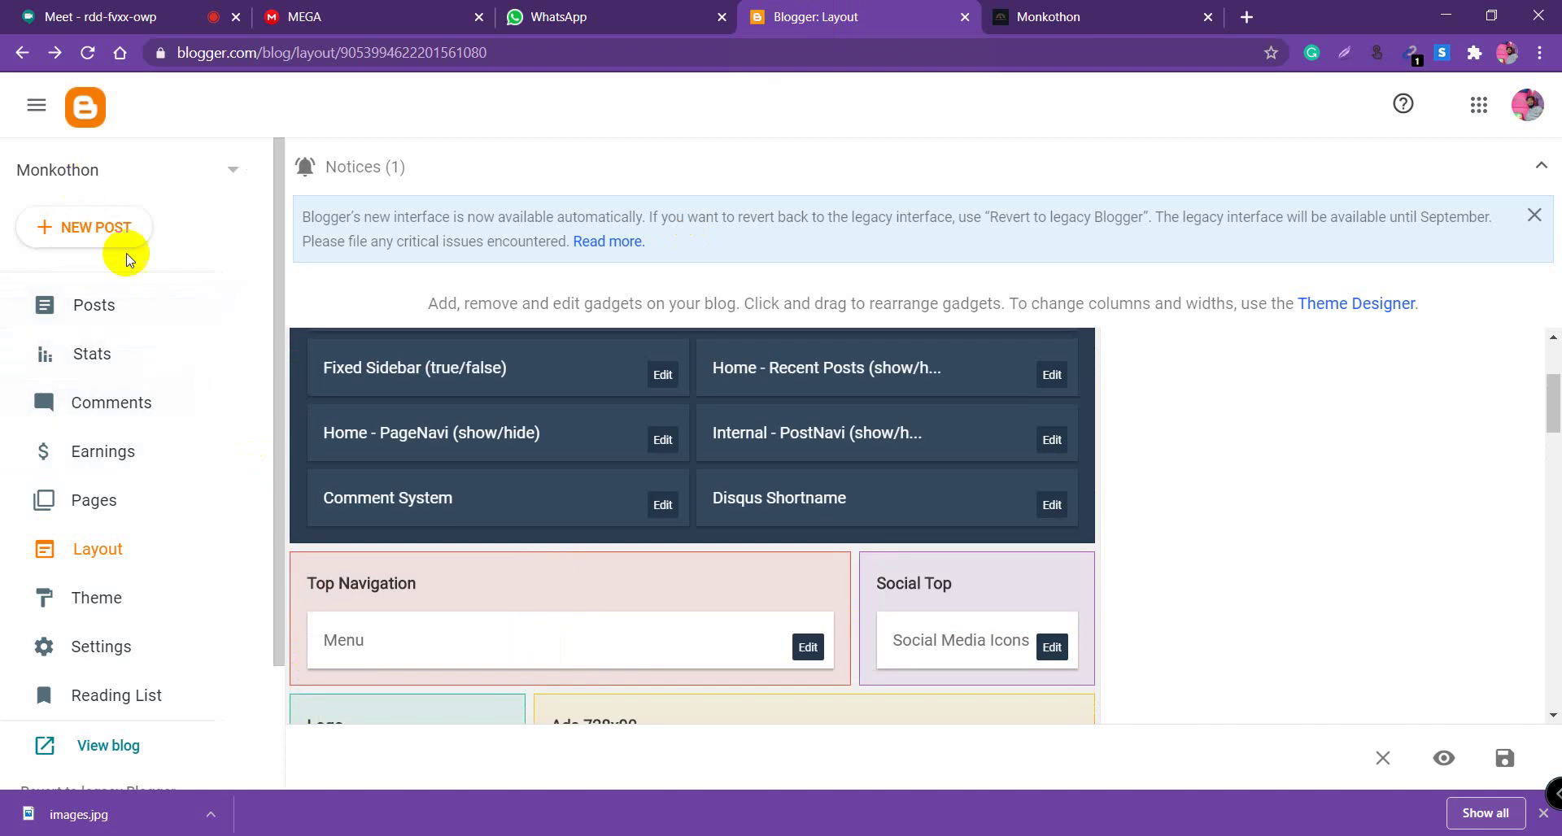
pyautogui.click(71, 171)
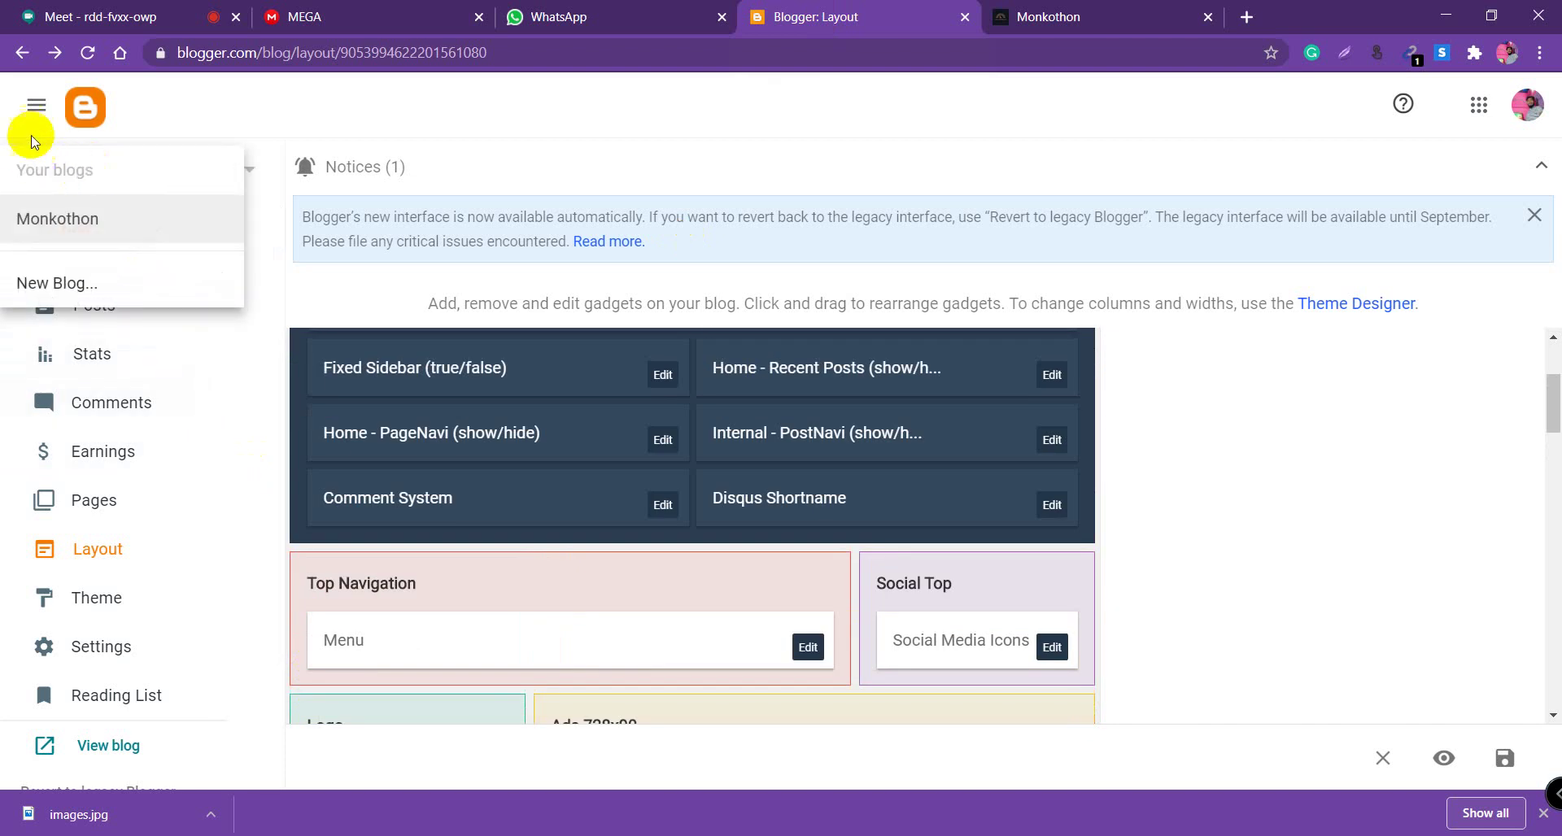
pyautogui.click(31, 105)
pyautogui.click(35, 105)
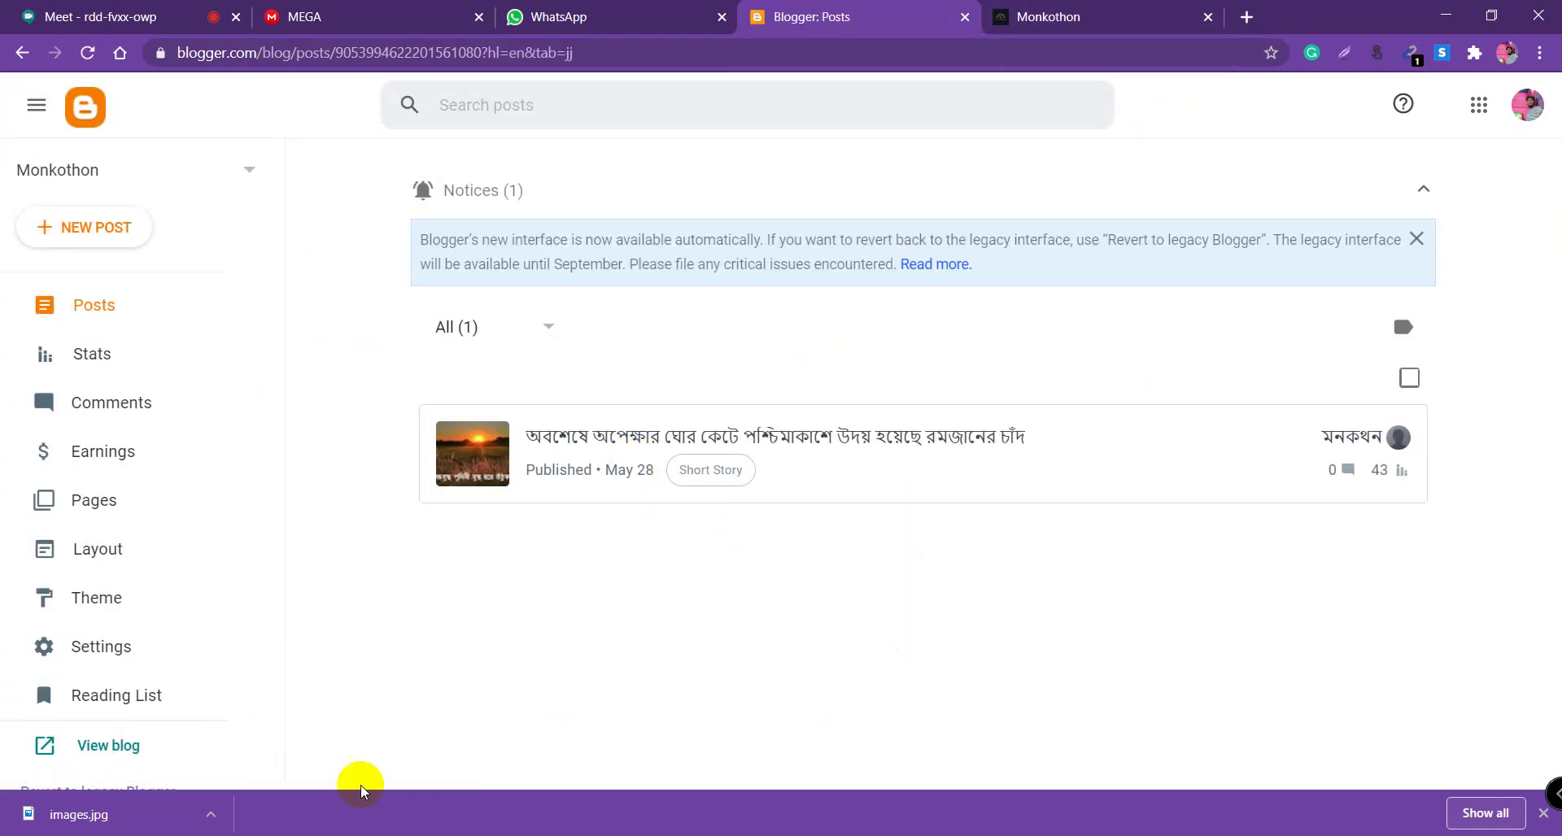
# Refresh the open Monkothon blog page and inspect its logo, navigation menu, sidebar widgets and footer
pyautogui.click(1063, 27)
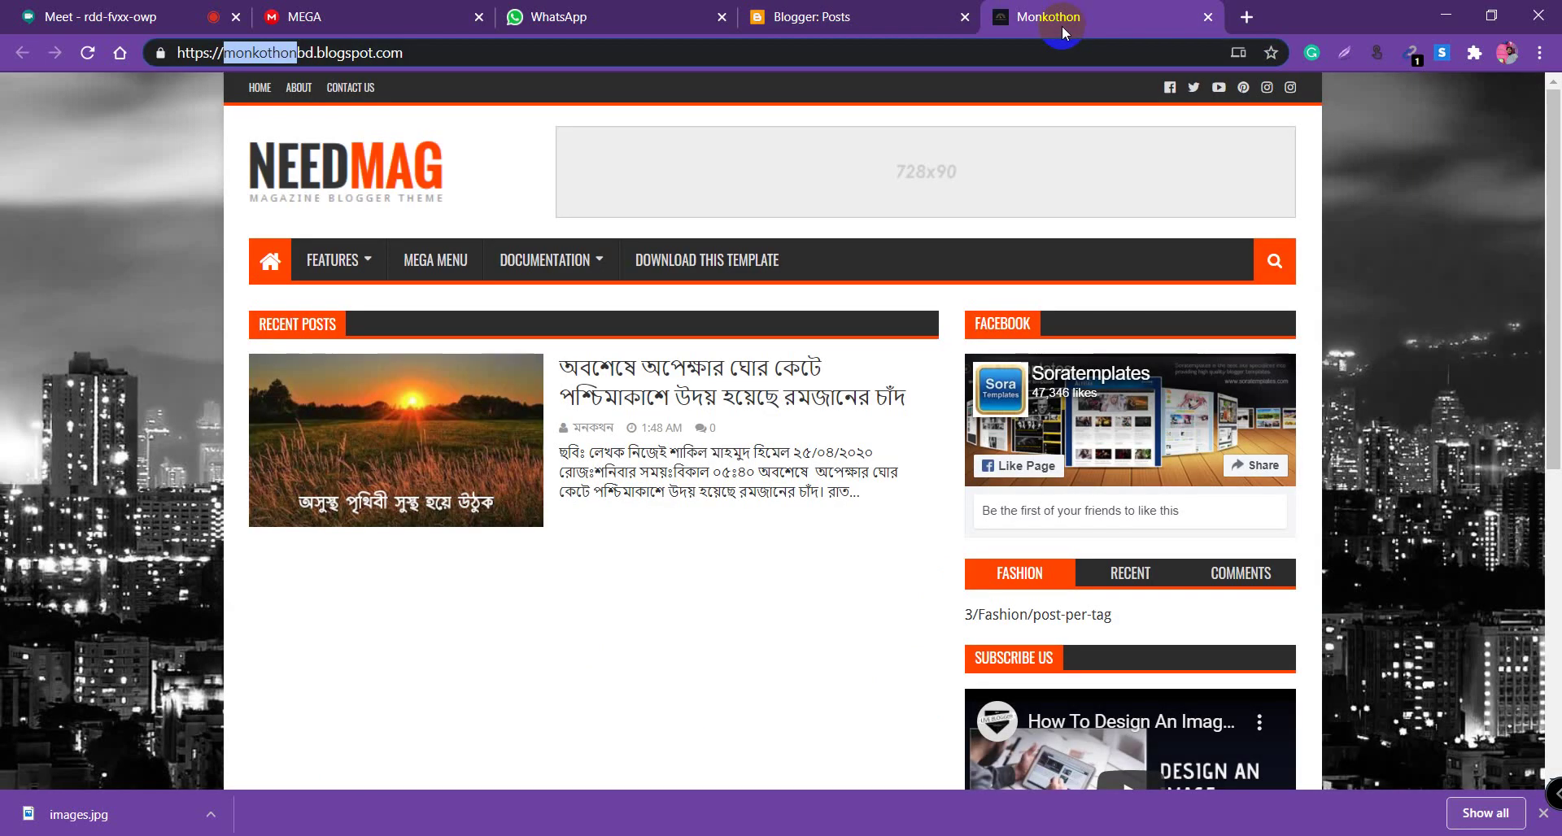
pyautogui.click(437, 258)
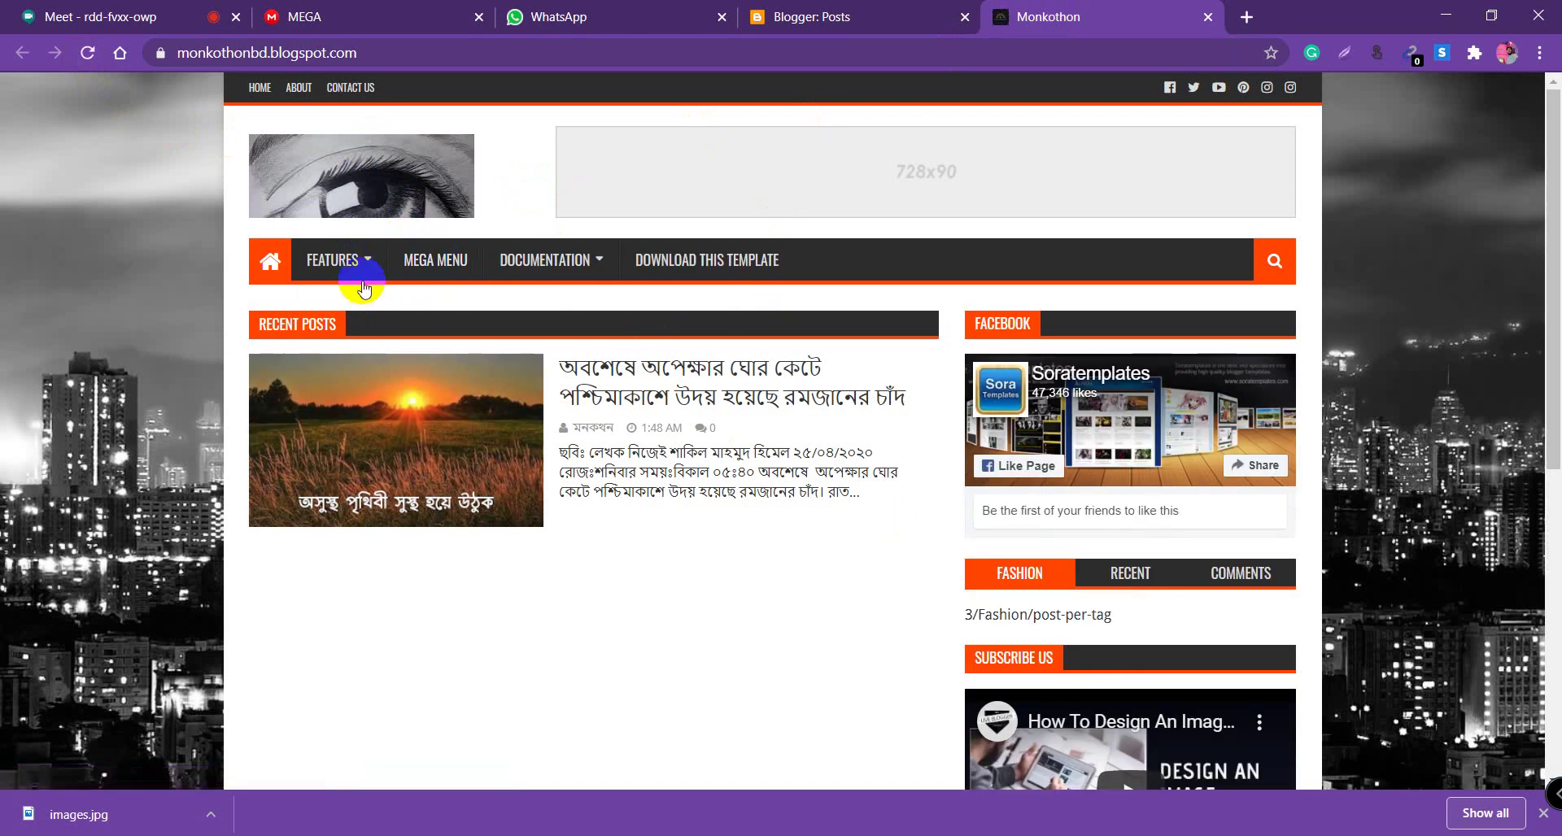
pyautogui.click(342, 260)
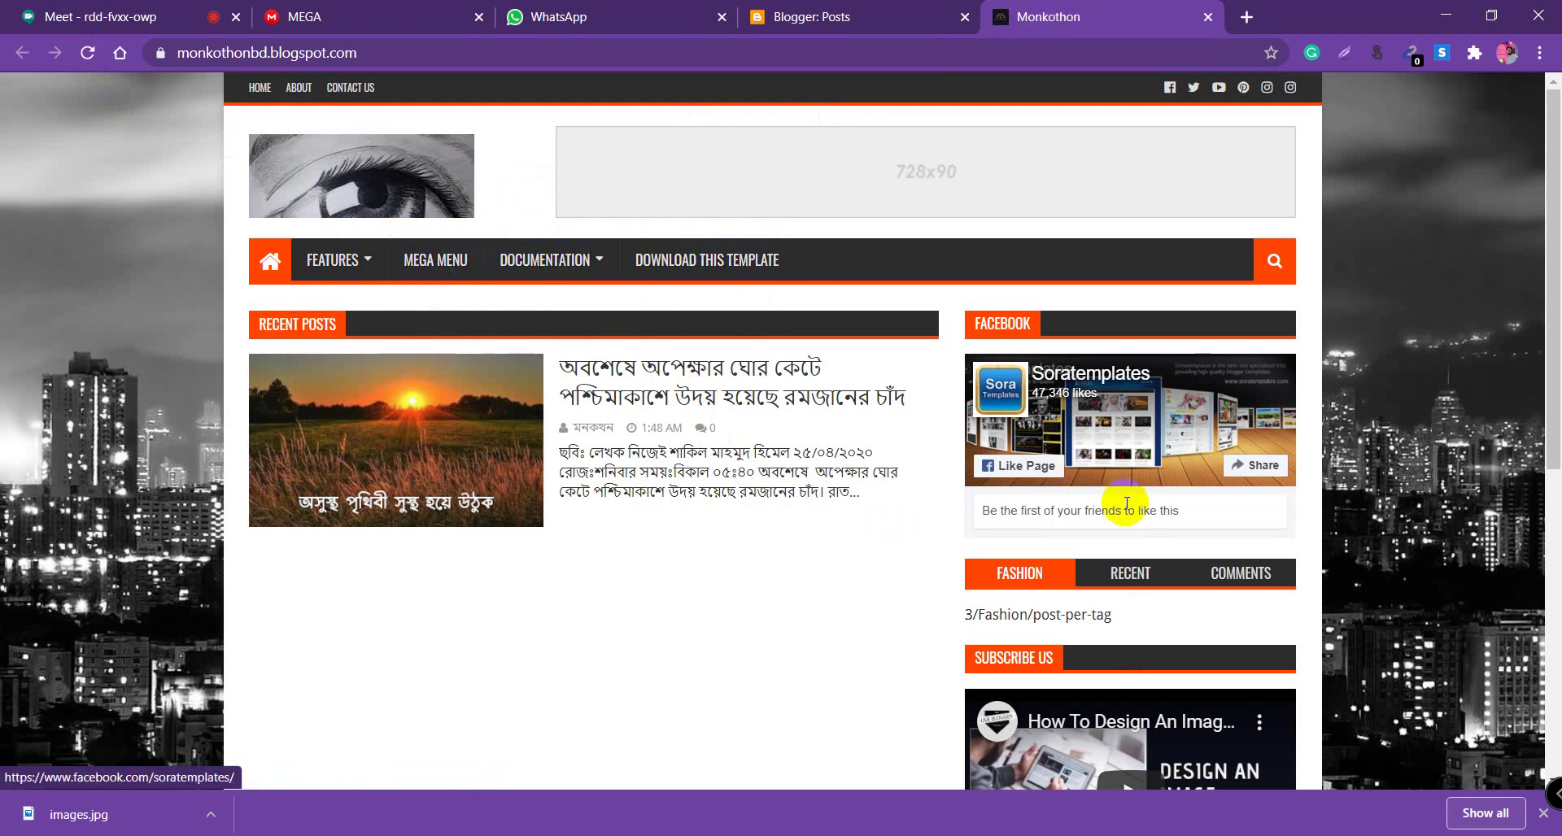
pyautogui.scroll(-3, 1123, 300)
pyautogui.scroll(-2, 1115, 521)
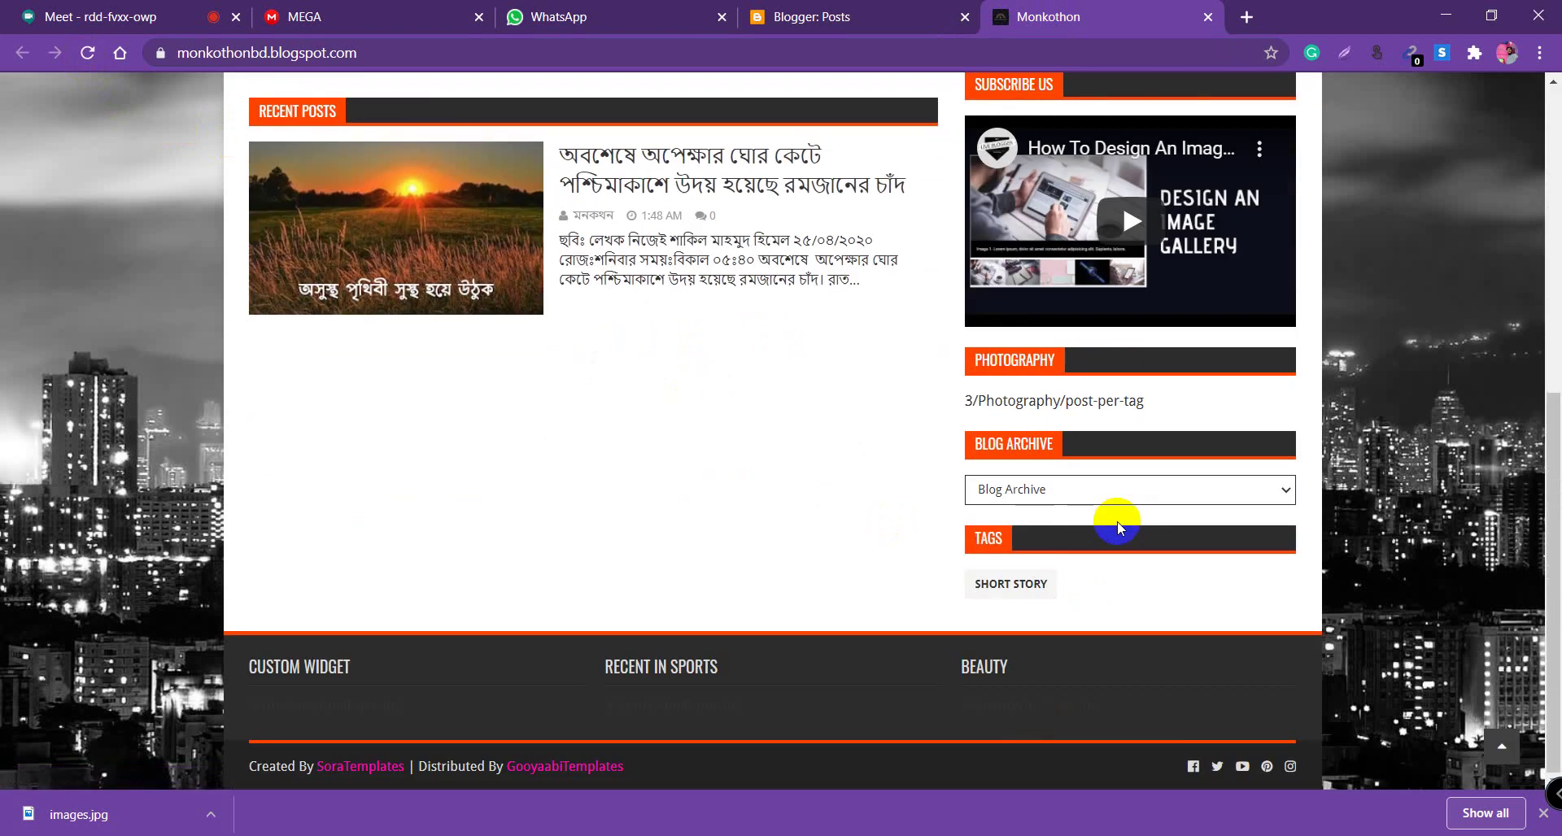
pyautogui.scroll(4, 1116, 525)
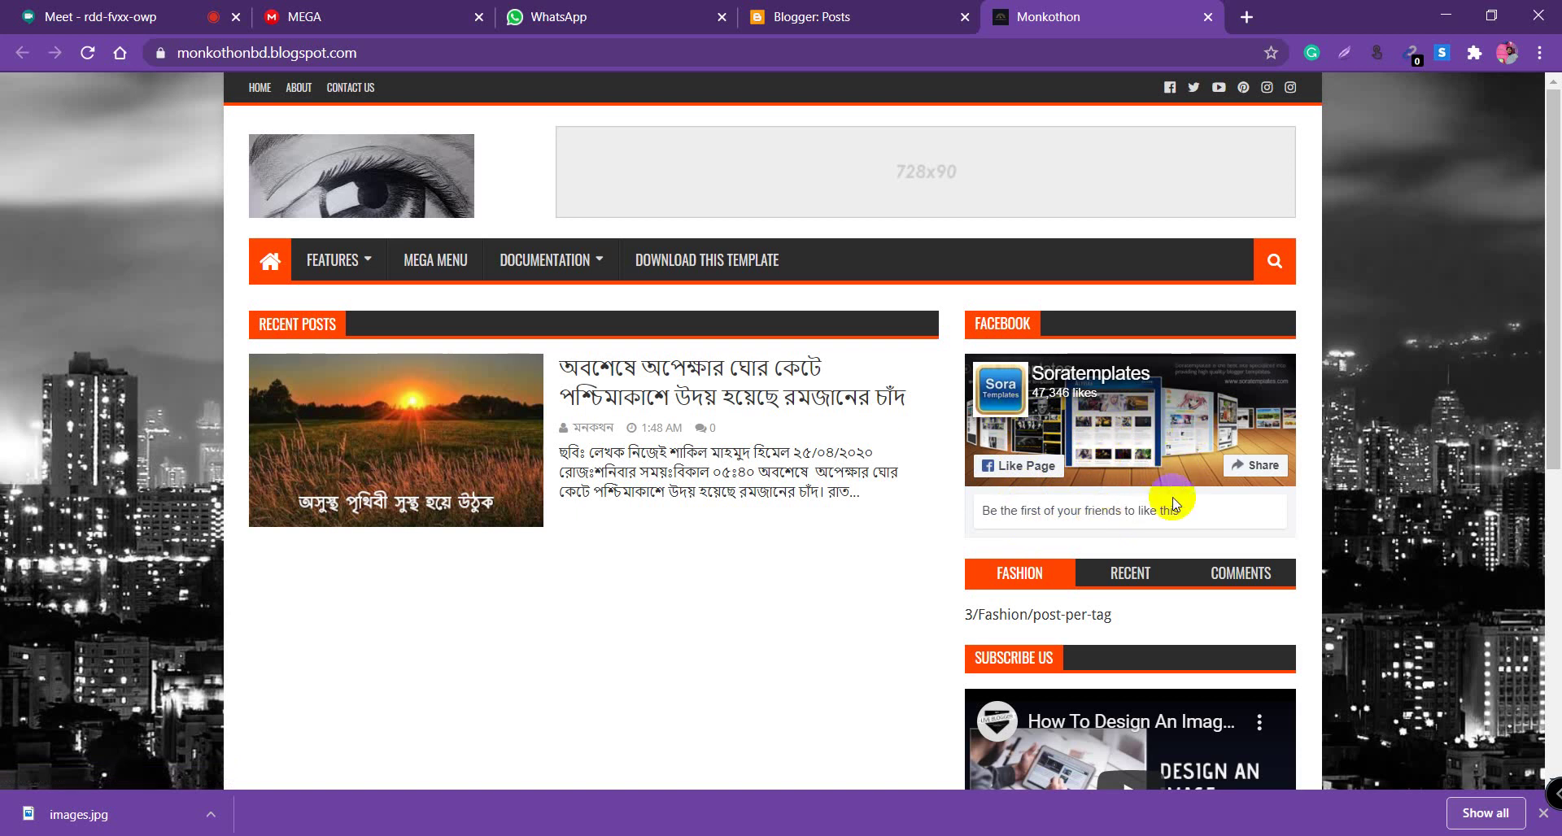
pyautogui.scroll(-3, 1074, 513)
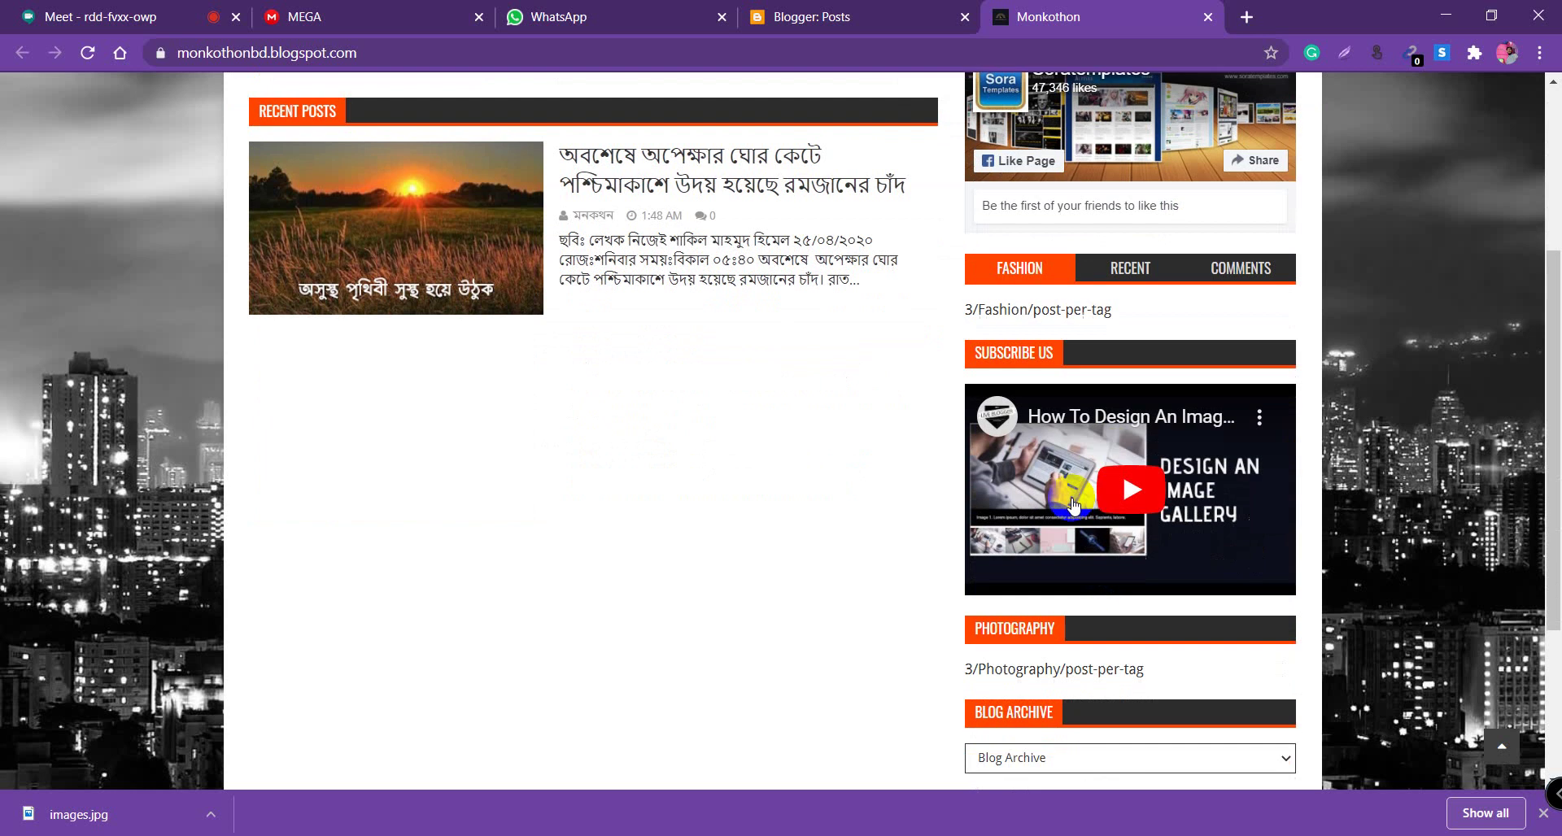
# Look over the rest of the Monkothon blog page, switch to the Google Meet call and stop presenting the screen
pyautogui.scroll(-3, 1078, 537)
pyautogui.scroll(7, 830, 310)
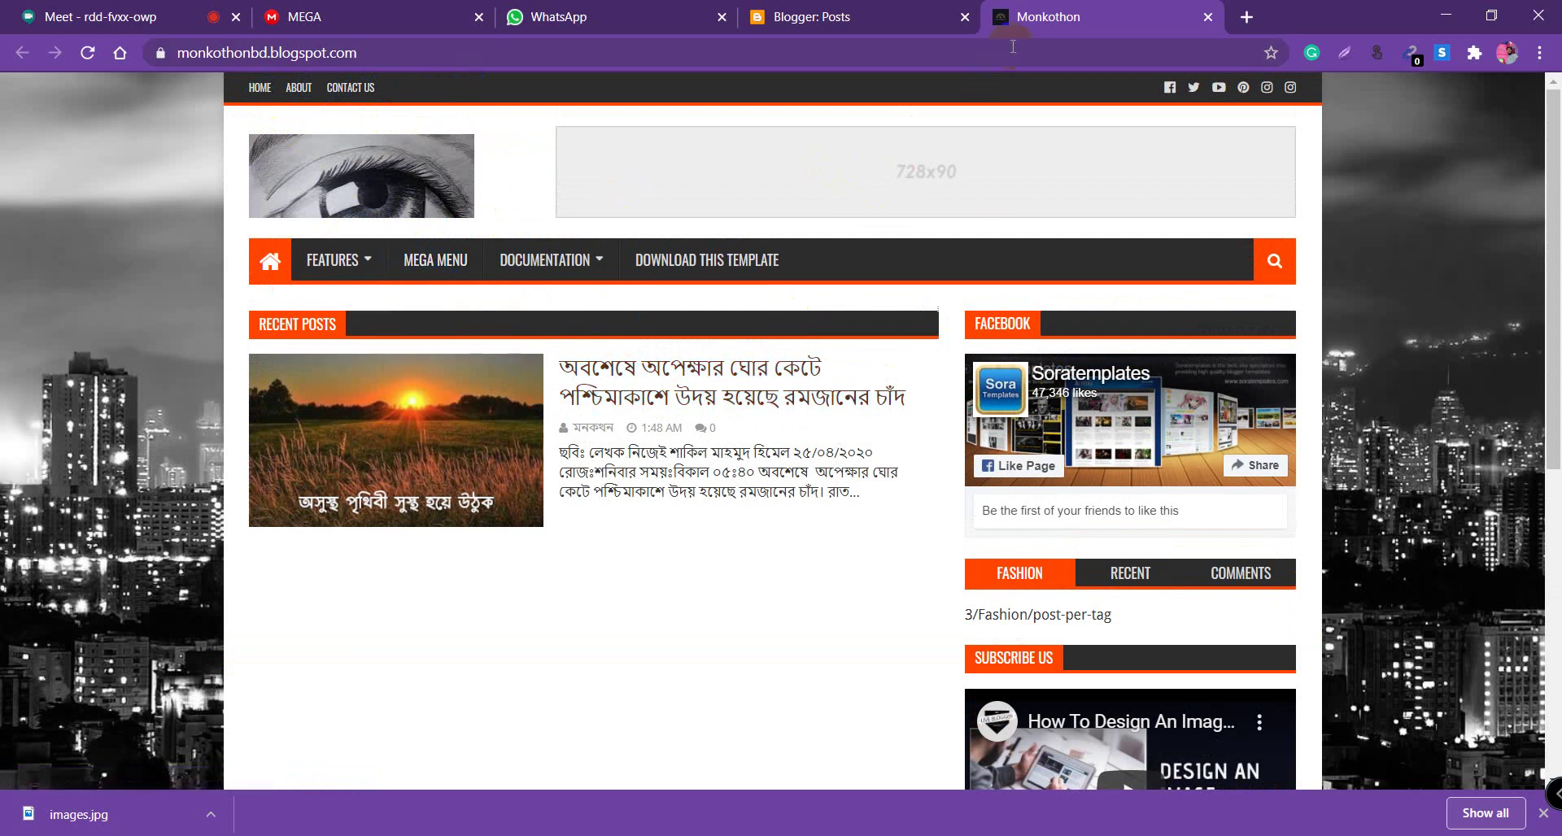
pyautogui.click(106, 16)
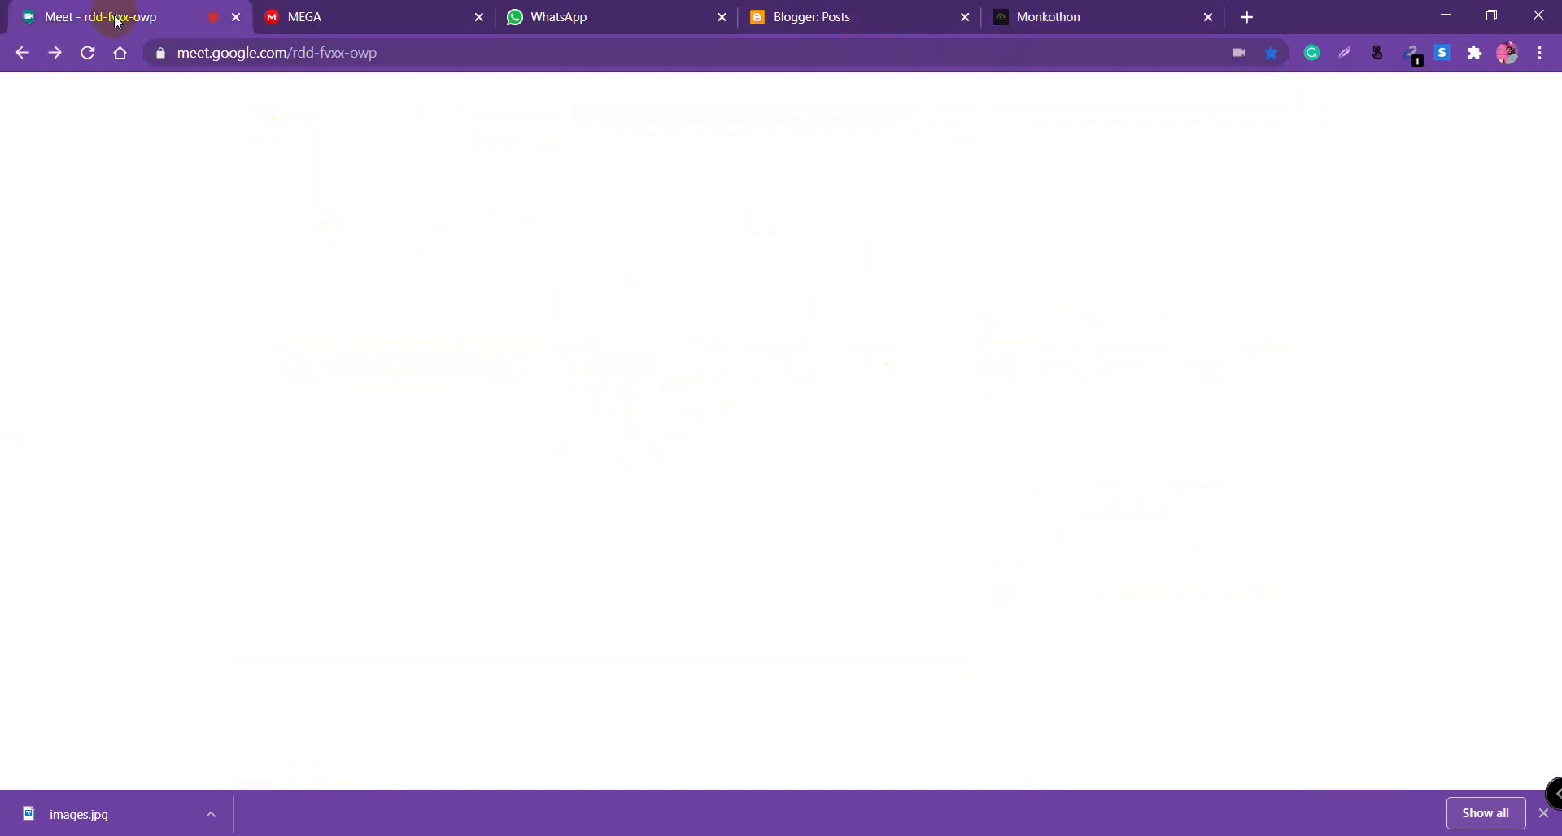
pyautogui.click(955, 511)
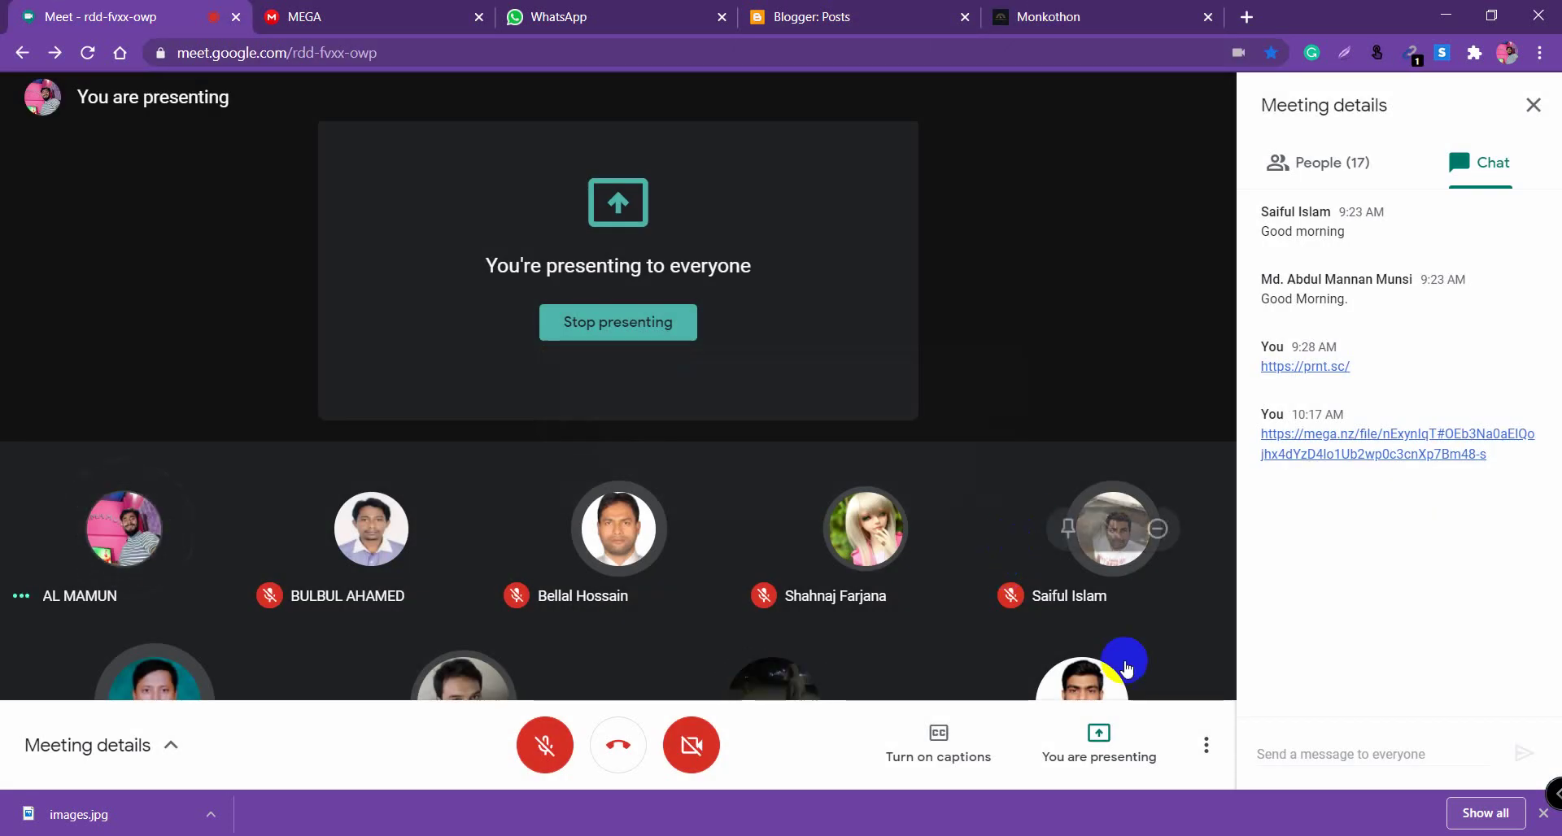
pyautogui.click(1106, 745)
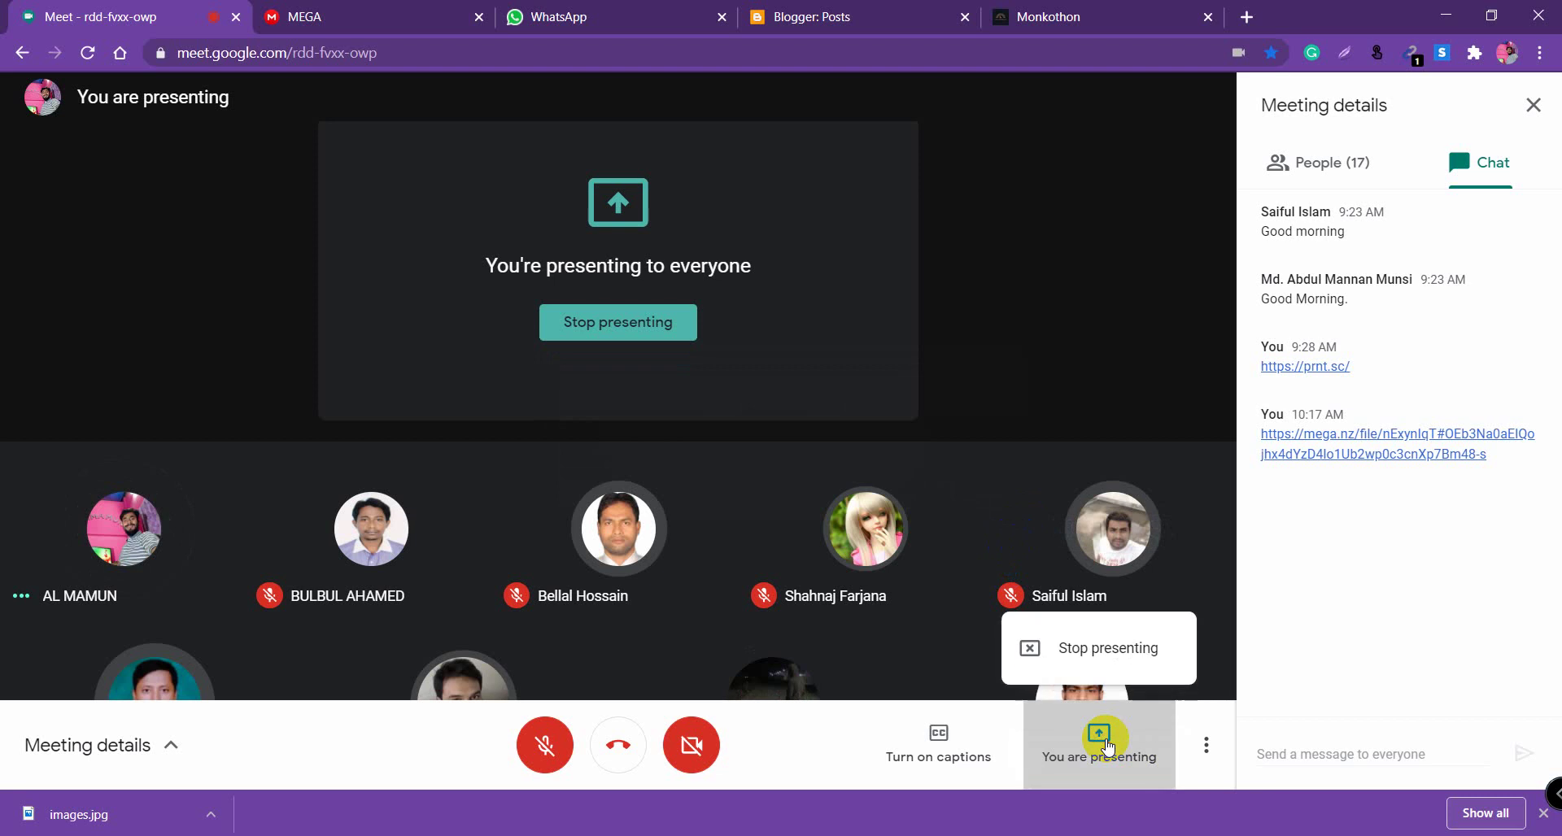
pyautogui.click(1165, 556)
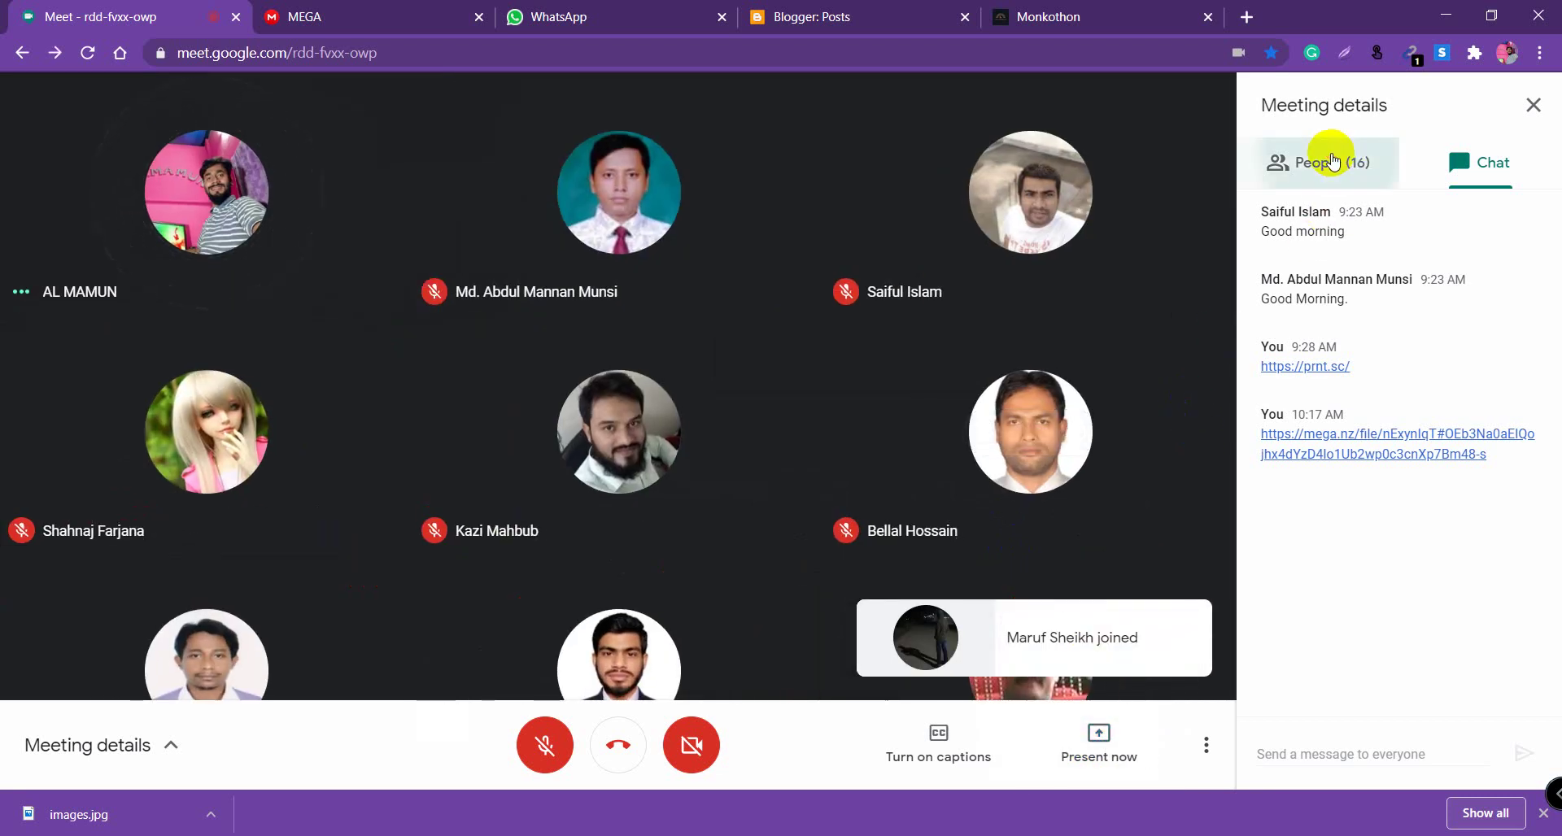
# Open the meeting's participant list and look through everyone who is in the call
pyautogui.click(1333, 161)
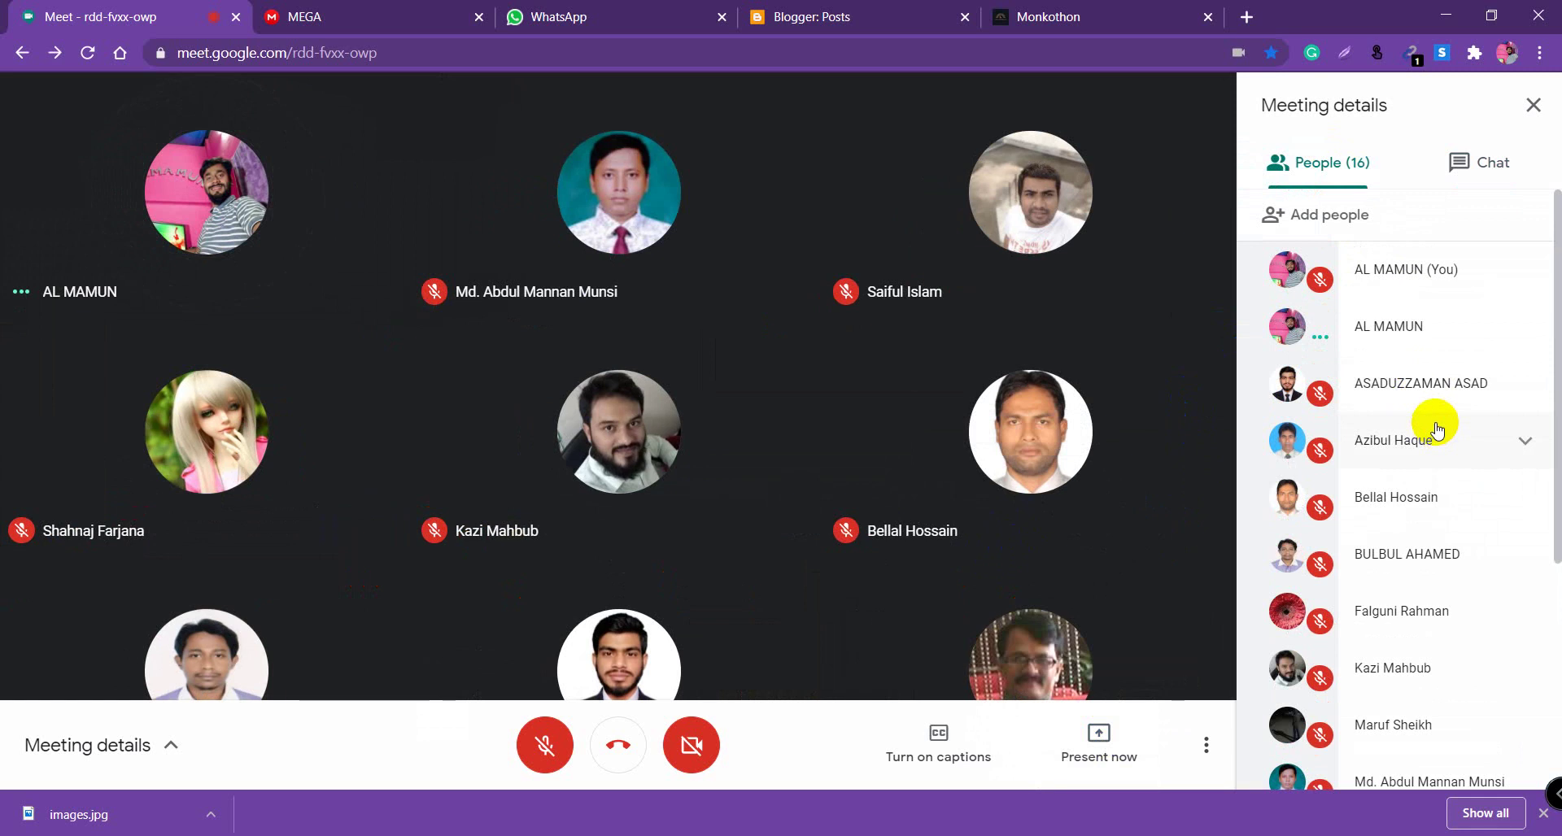
pyautogui.scroll(-3, 1437, 425)
pyautogui.scroll(-1, 1436, 425)
pyautogui.scroll(4, 1432, 435)
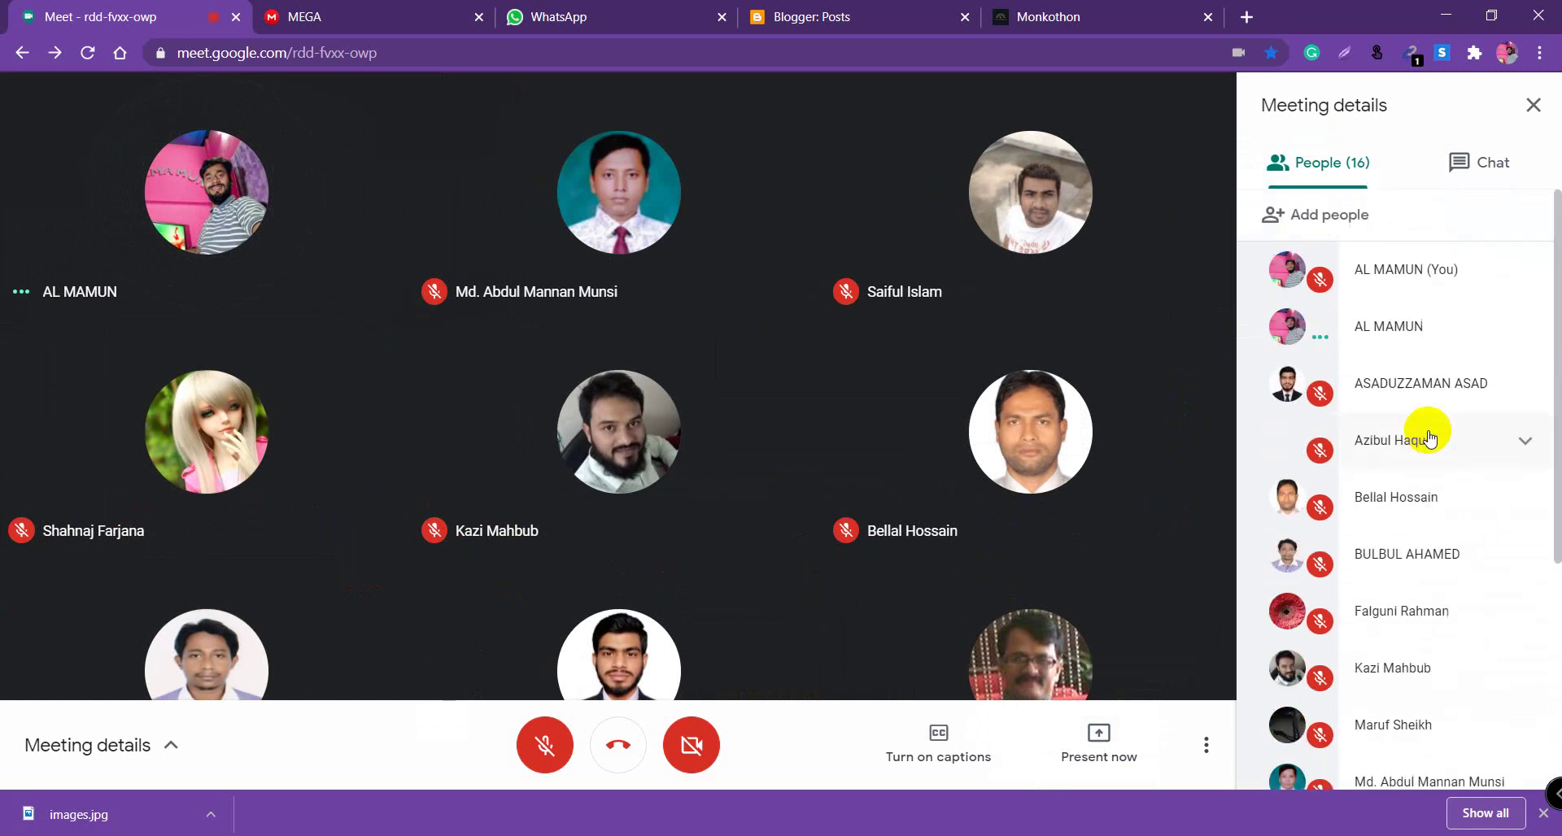
pyautogui.scroll(-4, 1428, 439)
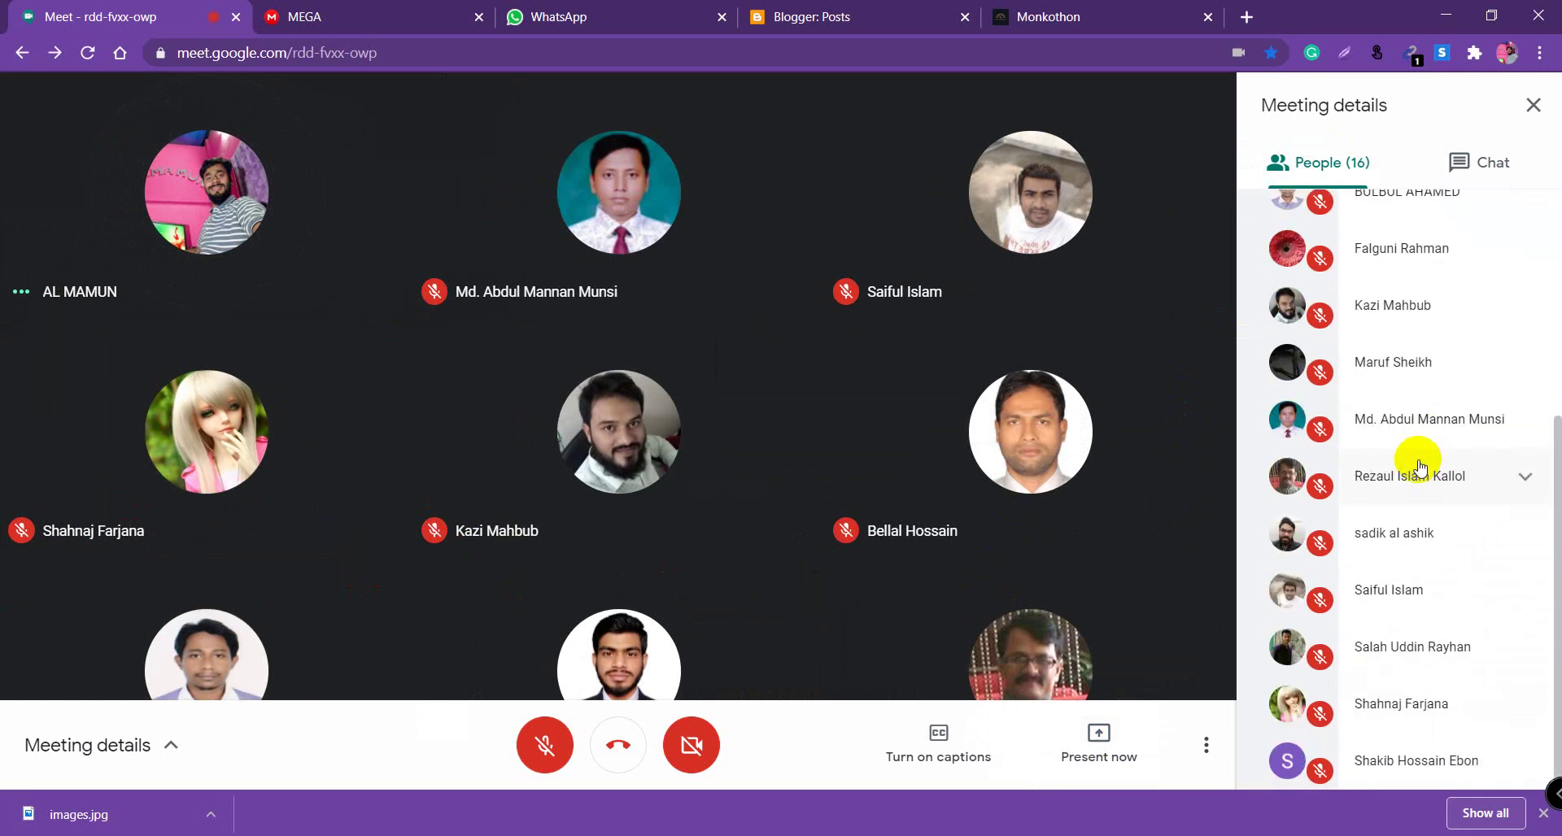